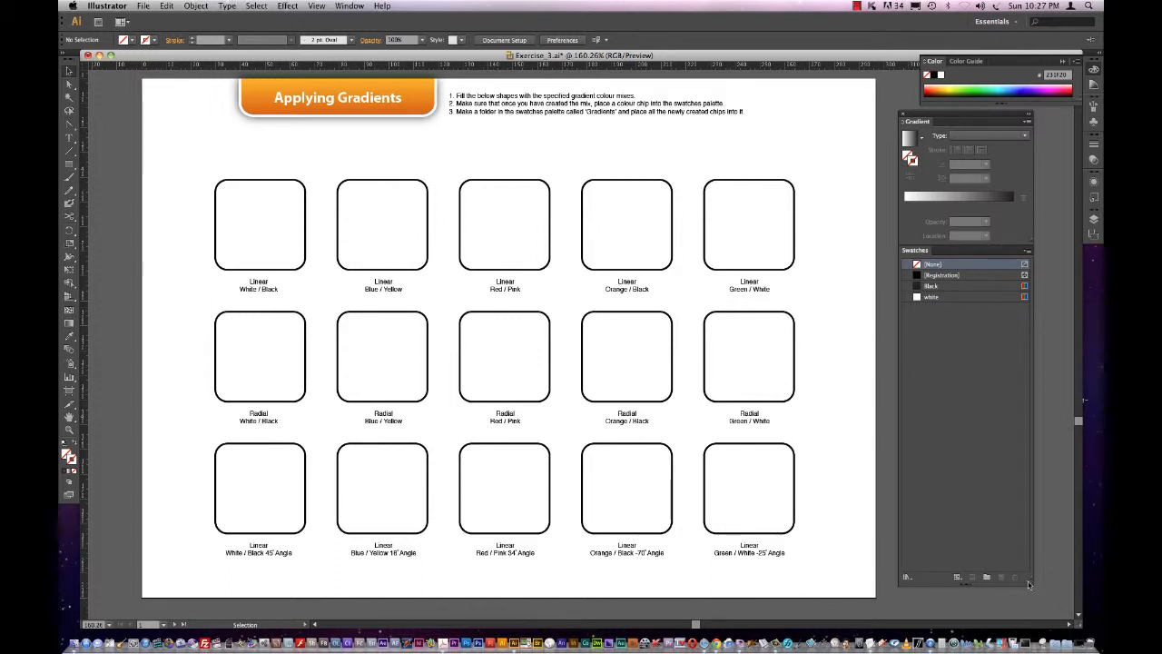
Step: Shorten the floating swatch list and switch the document's color mode to CMYK Color
{"action": "left_click_drag", "start_coordinate": [1027, 584], "coordinate": [1030, 376]}
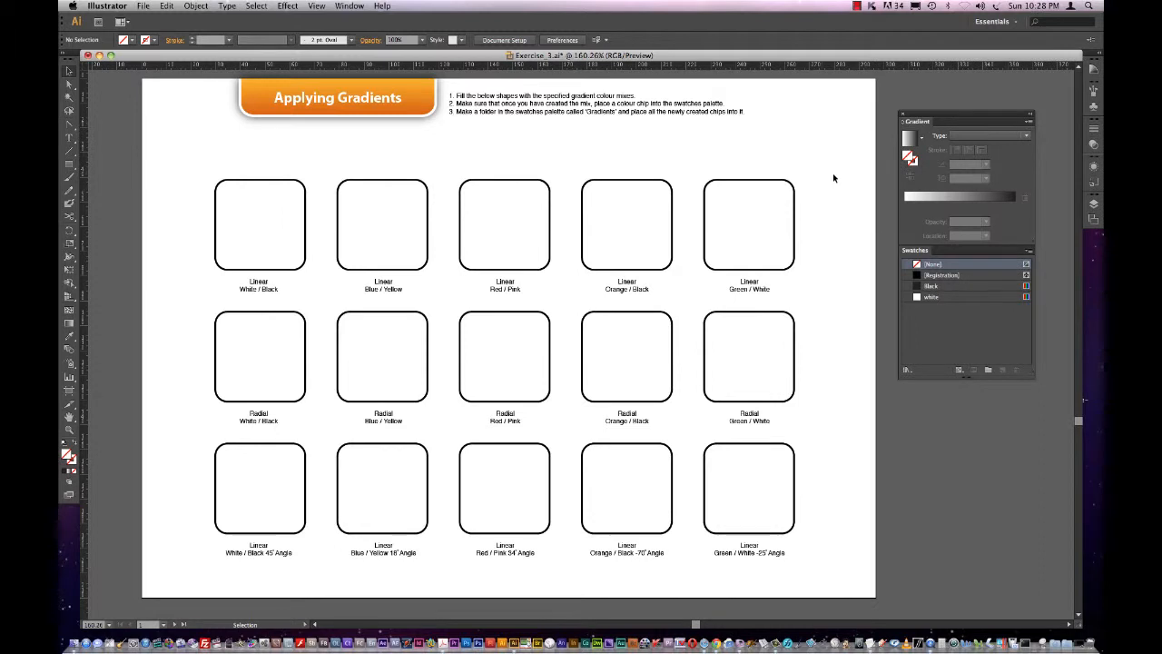
{"action": "left_click", "coordinate": [144, 6]}
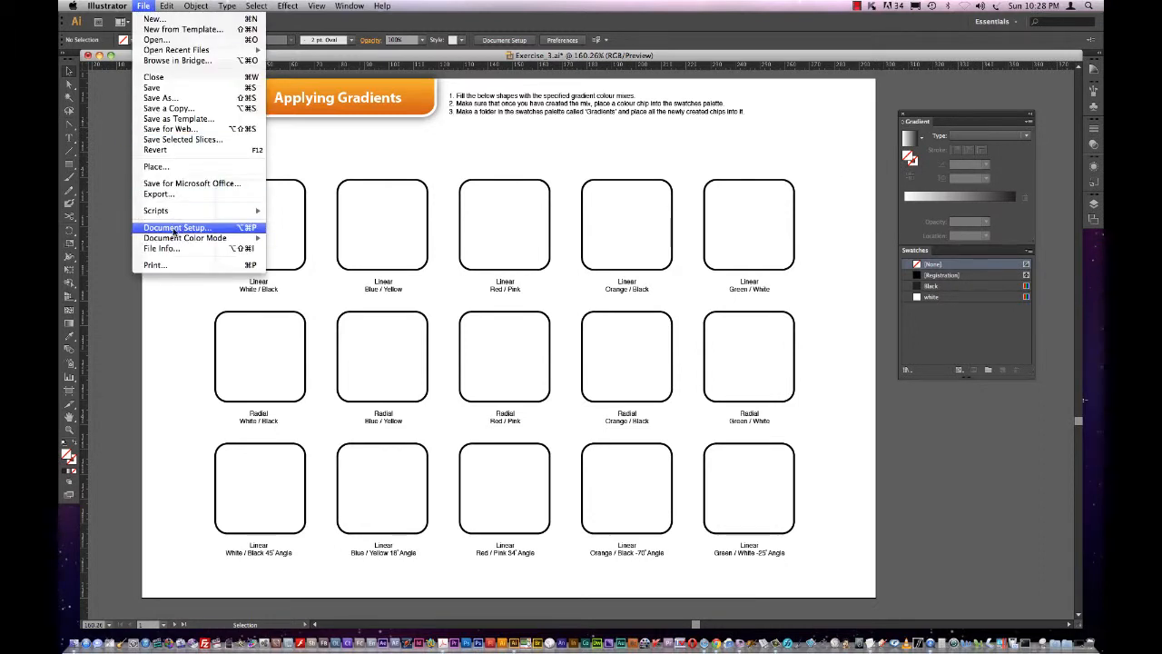
{"action": "mouse_move", "coordinate": [245, 238]}
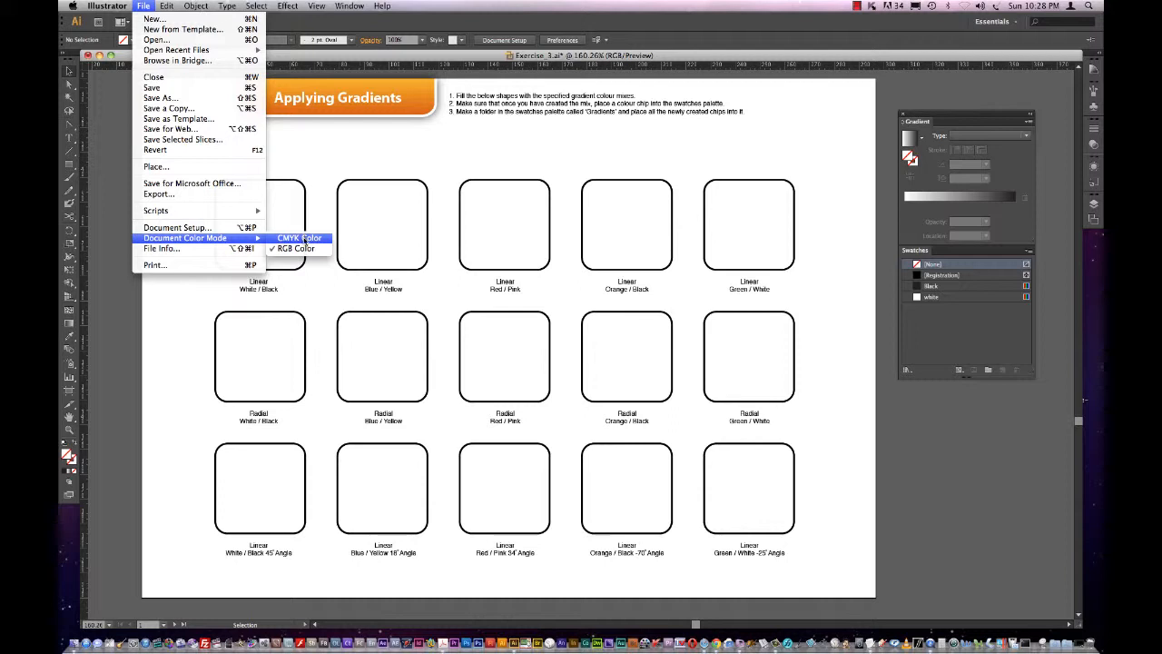
{"action": "left_click", "coordinate": [301, 239]}
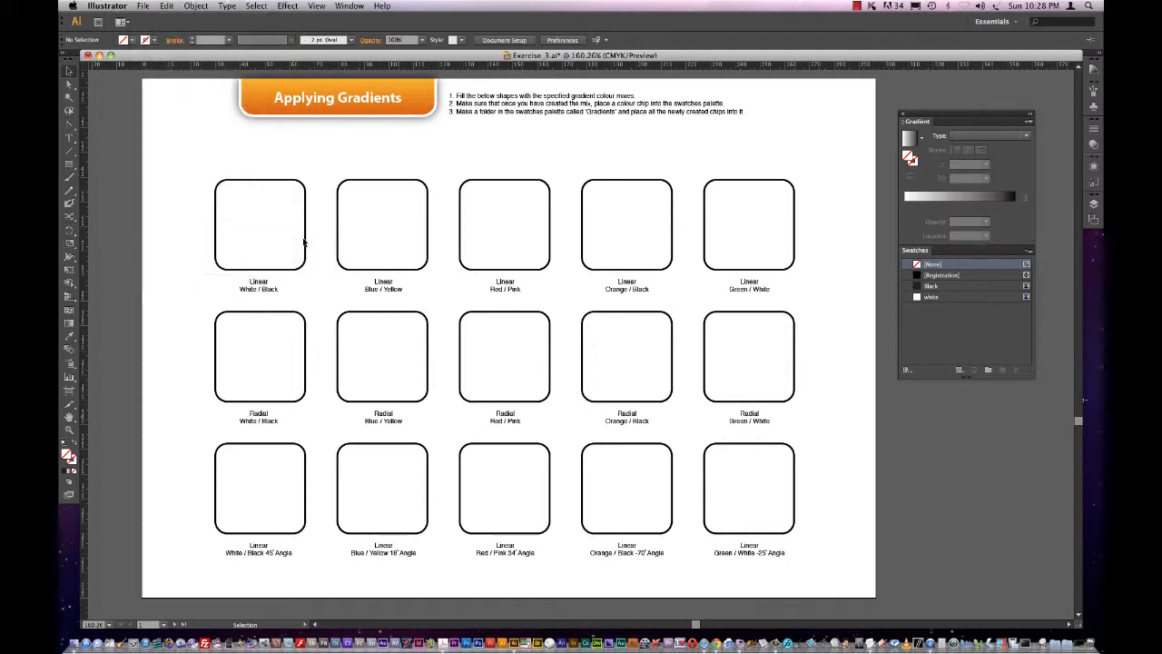
Step: Create a new process color swatch named "blue" with cyan at 100% and the other CMYK values at 0
{"action": "left_click", "coordinate": [976, 264]}
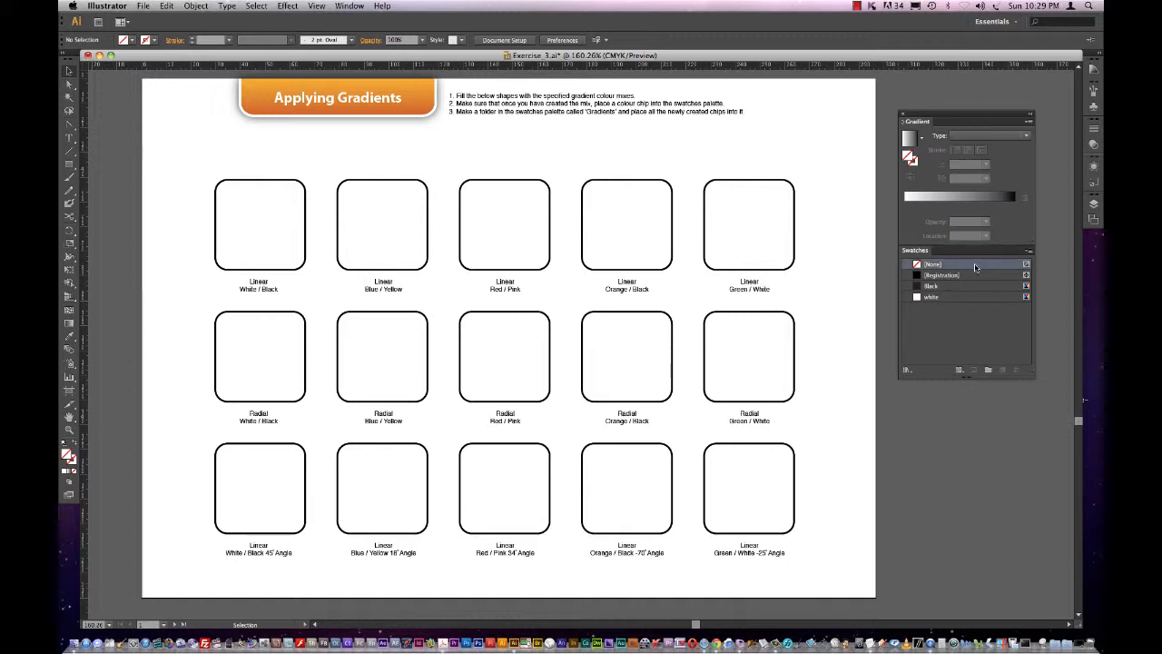
{"action": "left_click", "coordinate": [1027, 251]}
{"action": "left_click", "coordinate": [852, 333]}
{"action": "left_click", "coordinate": [978, 299]}
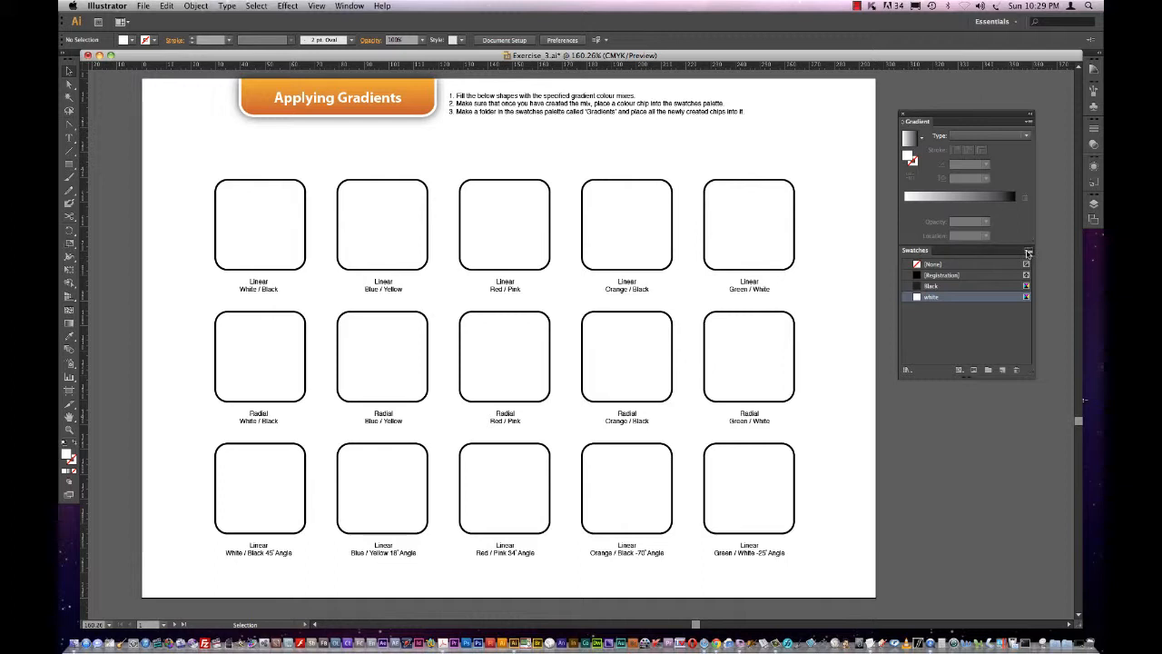
{"action": "left_click", "coordinate": [1028, 253]}
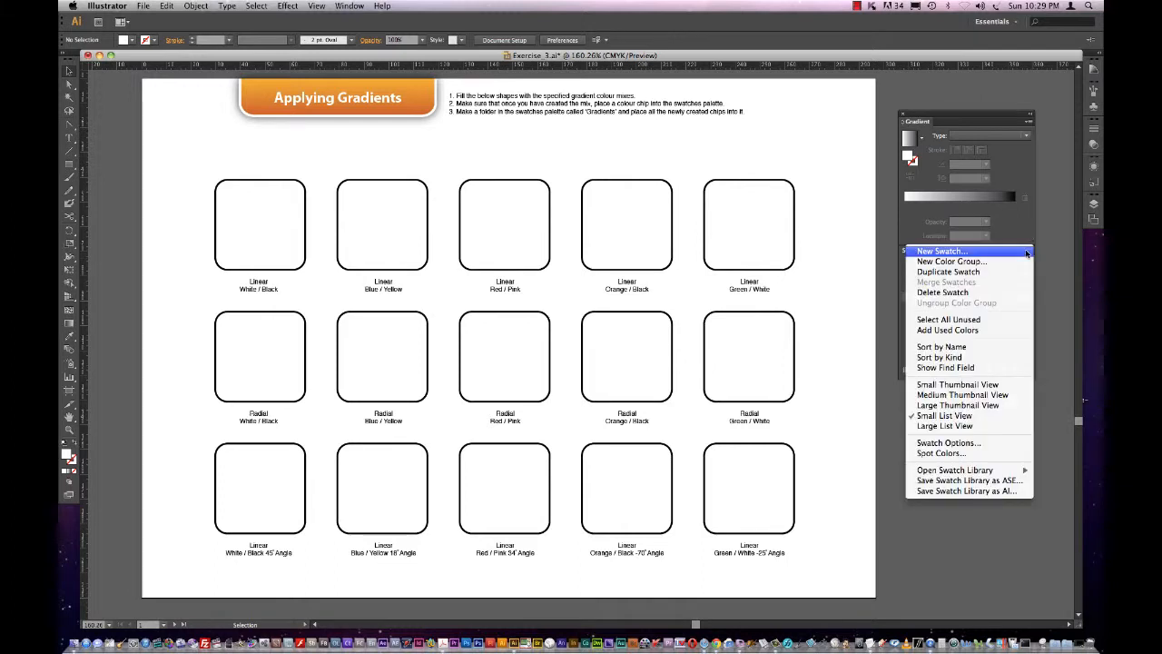
{"action": "left_click", "coordinate": [948, 252]}
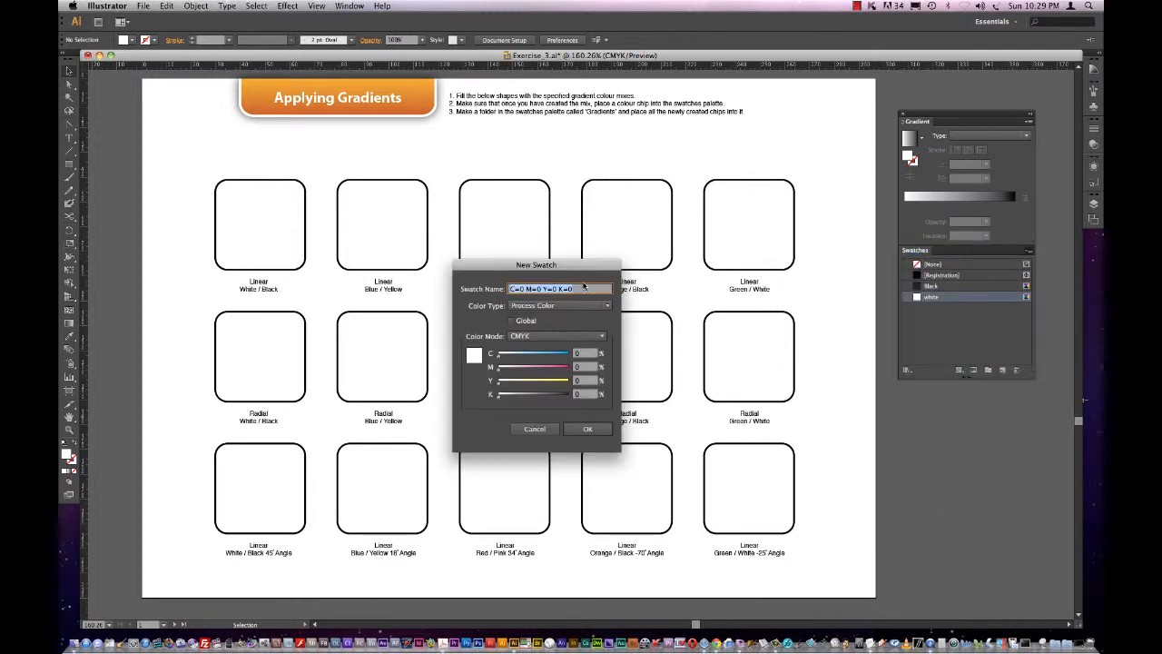
{"action": "left_click_drag", "start_coordinate": [578, 264], "coordinate": [596, 216]}
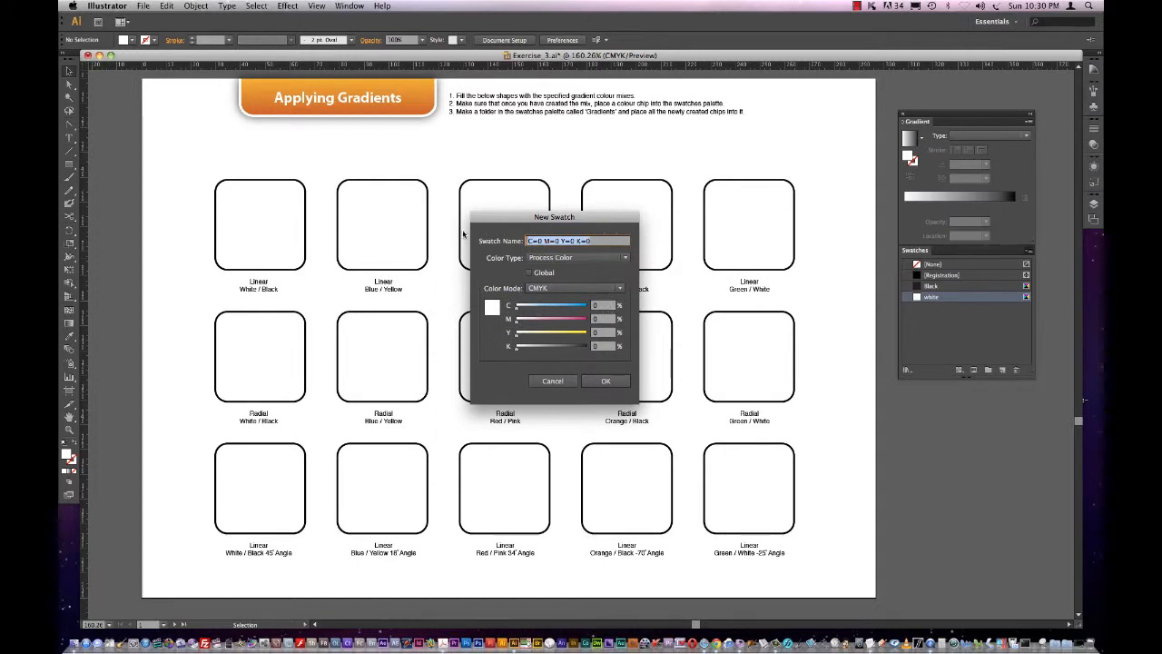
{"action": "type", "text": "blue"}
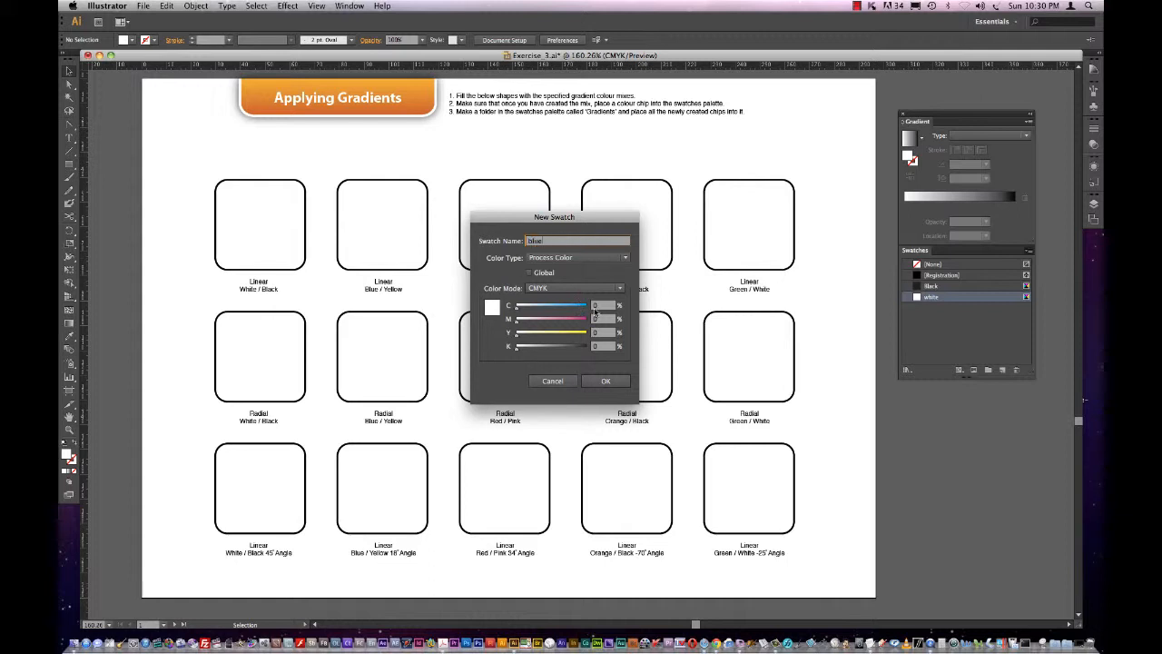
{"action": "key", "text": "Tab"}
{"action": "type", "text": "10"}
{"action": "left_click", "coordinate": [605, 380]}
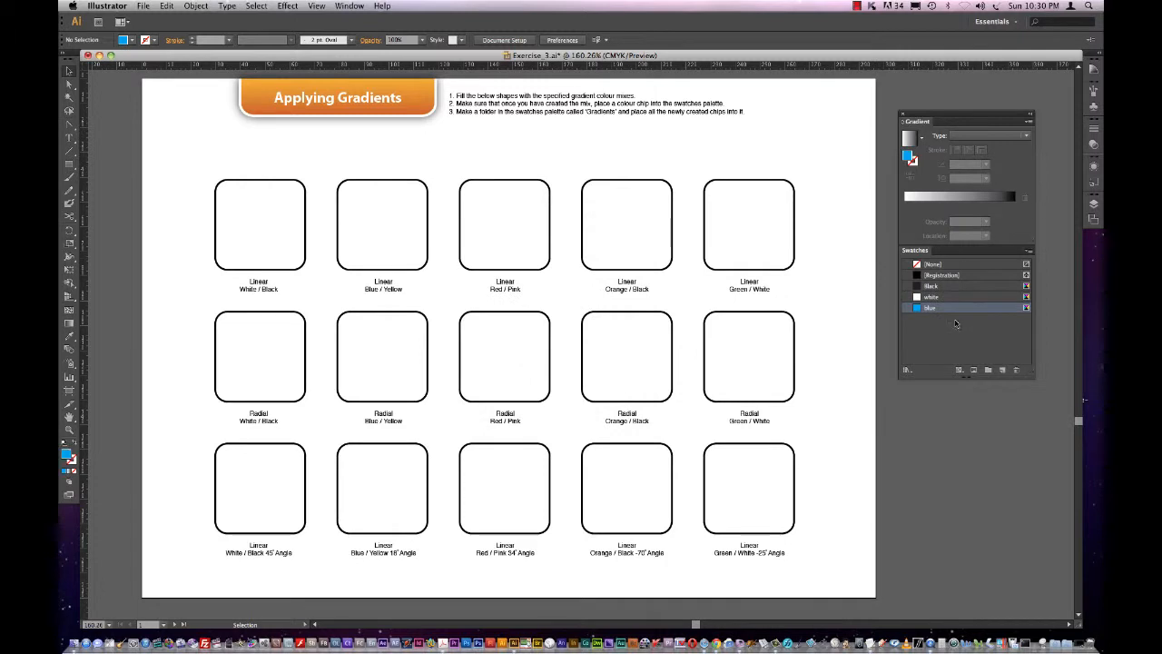
Step: Add a new process color swatch named "yellow" with C=0, M=0, Y=100 and K=0
{"action": "left_click", "coordinate": [1003, 372]}
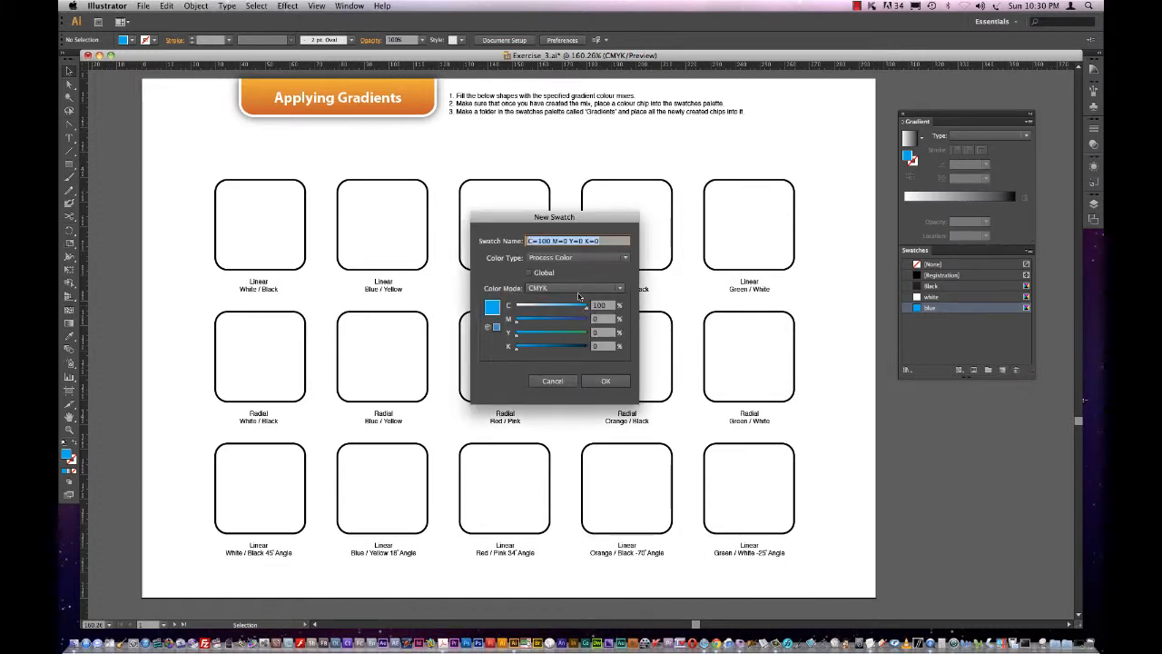
{"action": "left_click", "coordinate": [601, 305]}
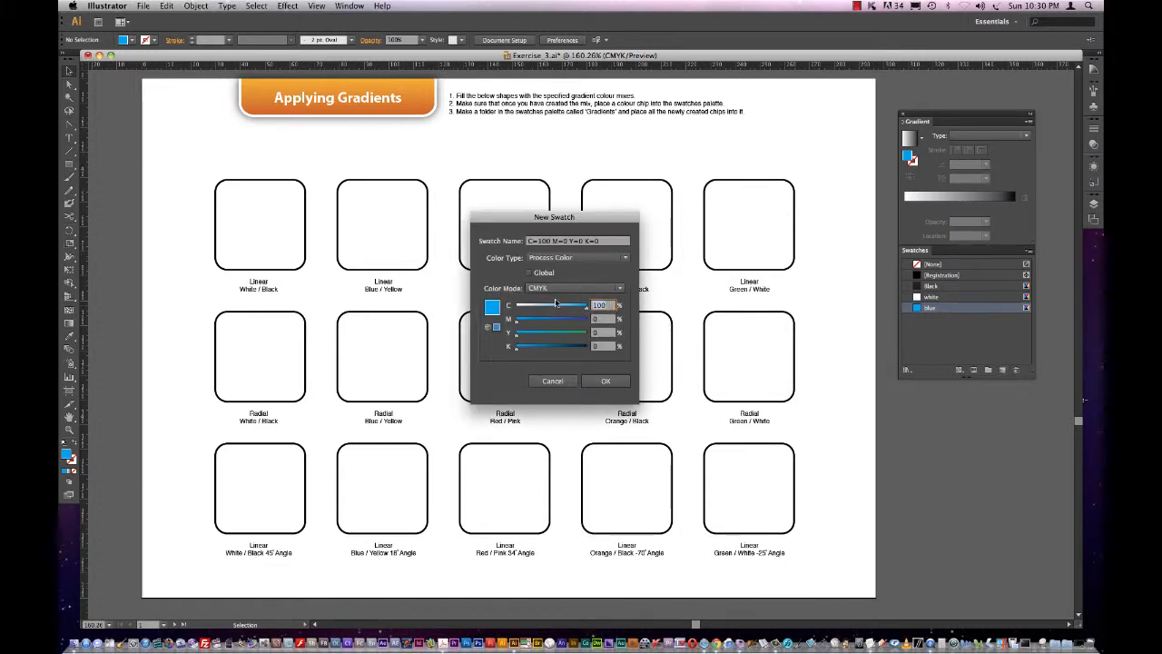
{"action": "type", "text": "0"}
{"action": "key", "text": "Tab"}
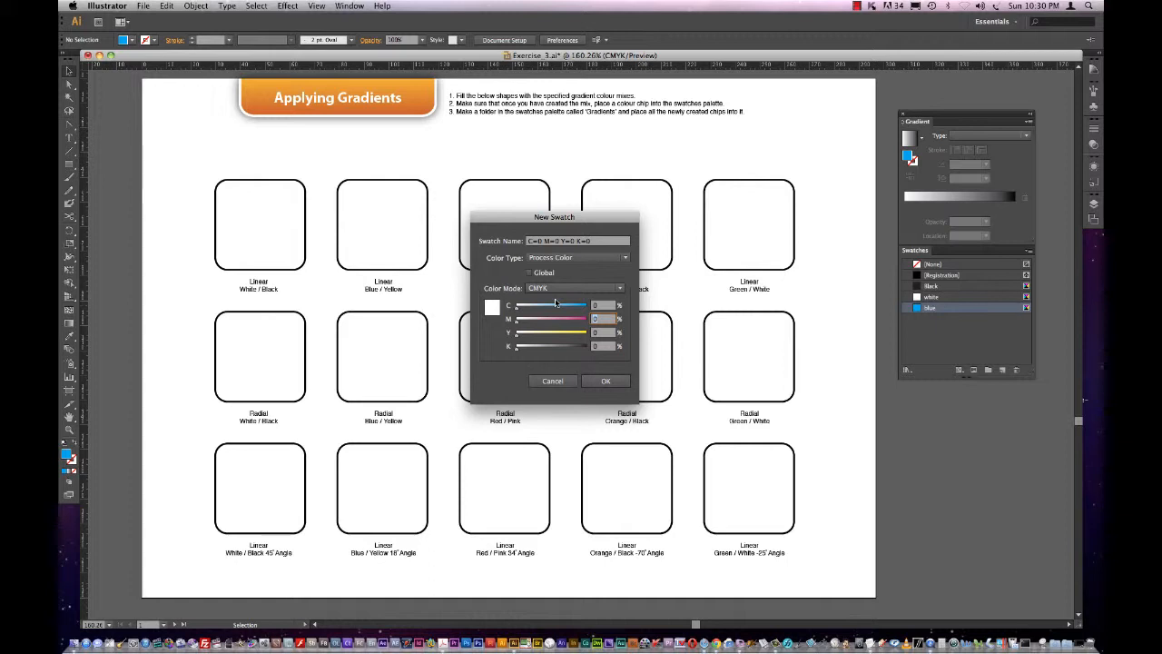
{"action": "key", "text": "Tab"}
{"action": "type", "text": "10"}
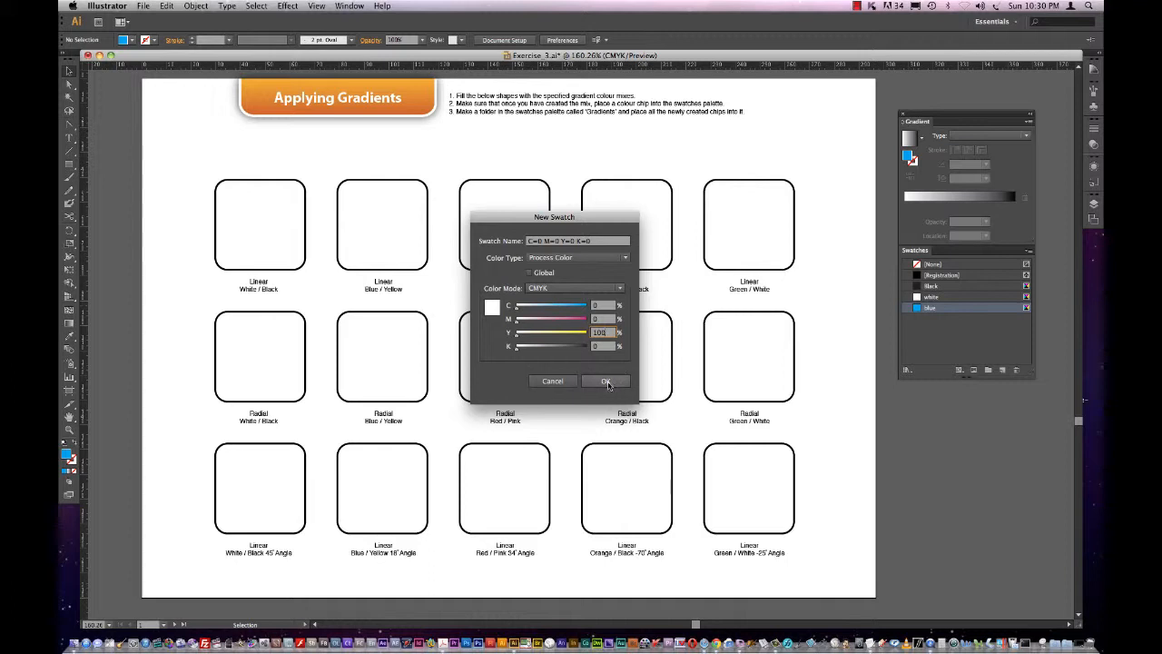
{"action": "left_click", "coordinate": [607, 240]}
{"action": "type", "text": "yellow"}
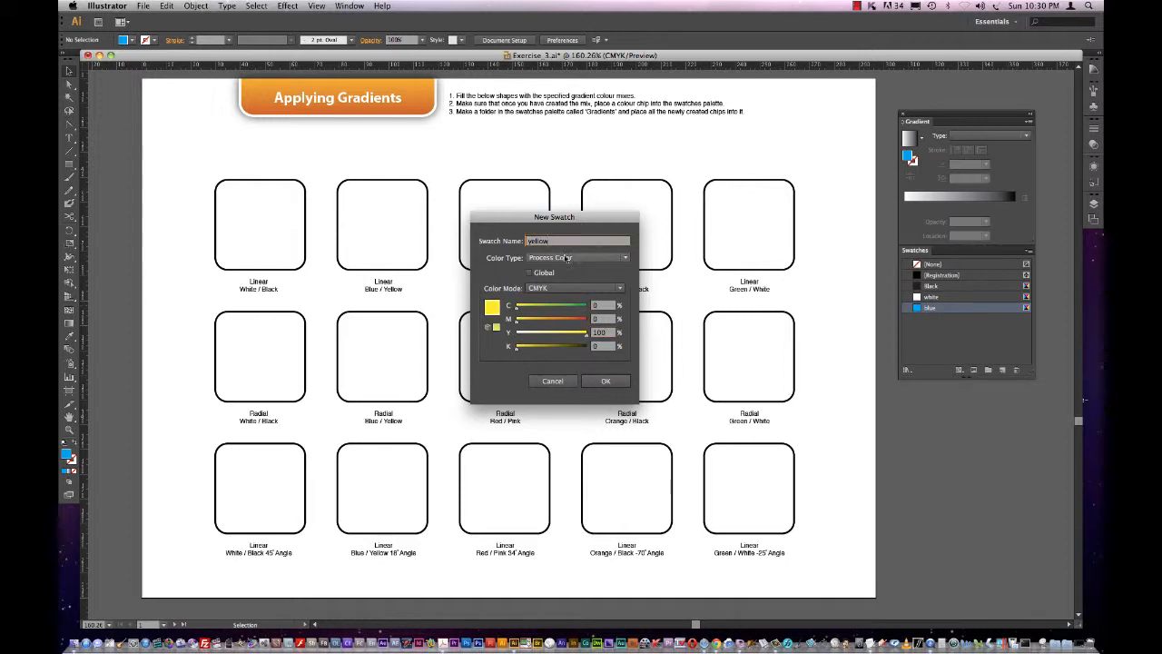
{"action": "left_click", "coordinate": [605, 380]}
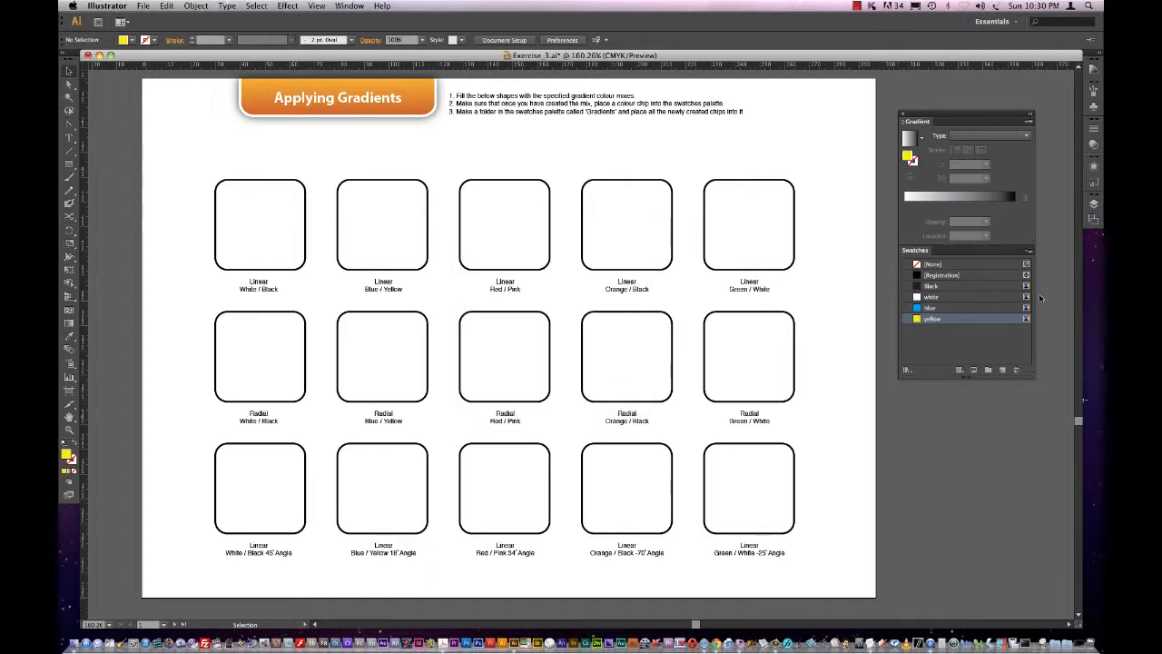
Step: Add a new process color swatch named "red" with C=0, M=100, Y=100 and K=0
{"action": "left_click", "coordinate": [1003, 371]}
{"action": "left_click_drag", "start_coordinate": [573, 206], "coordinate": [677, 206]}
{"action": "left_click_drag", "start_coordinate": [689, 322], "coordinate": [616, 323]}
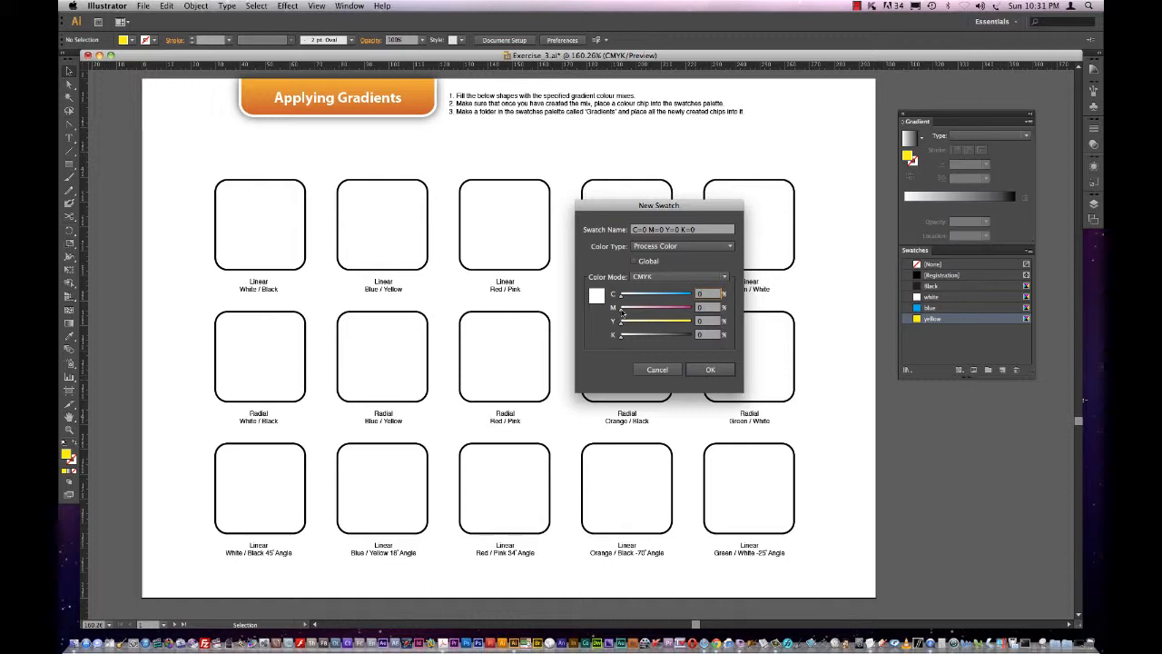
{"action": "left_click_drag", "start_coordinate": [622, 310], "coordinate": [694, 310]}
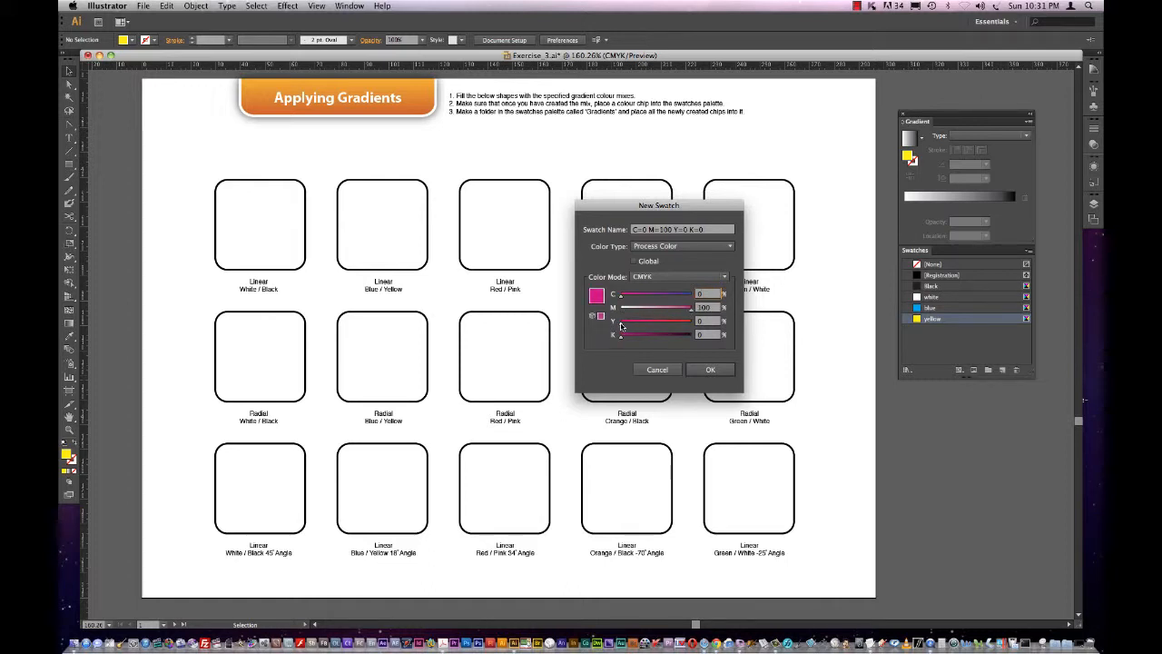
{"action": "left_click_drag", "start_coordinate": [621, 326], "coordinate": [692, 322]}
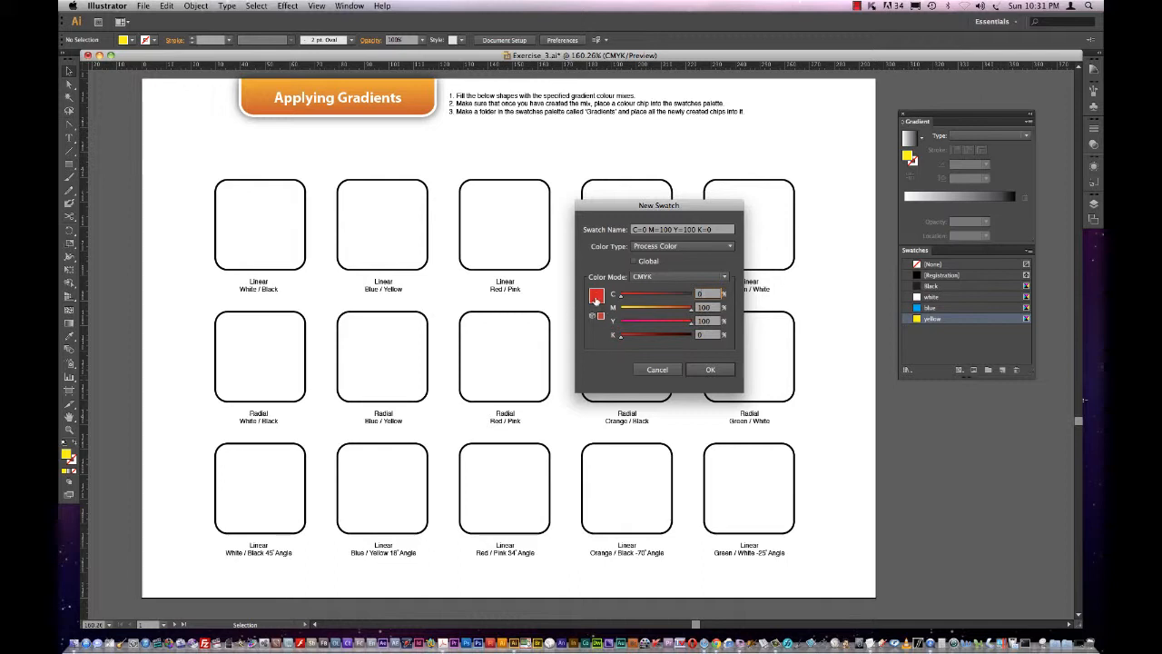
{"action": "left_click_drag", "start_coordinate": [723, 230], "coordinate": [595, 231]}
{"action": "type", "text": "red"}
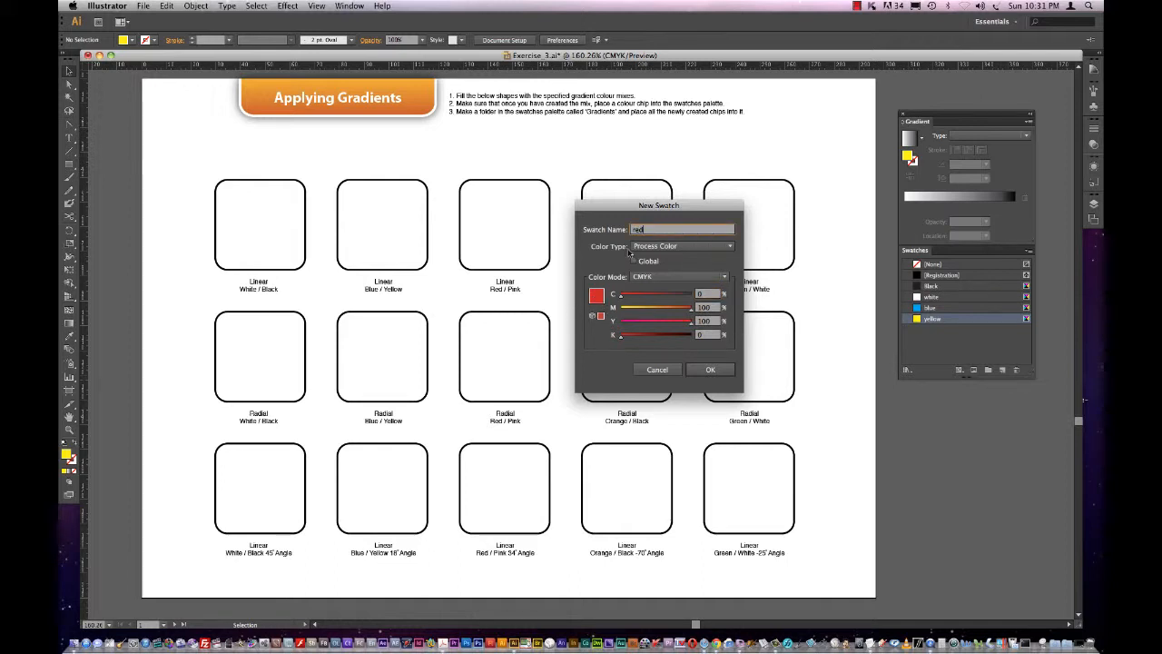
{"action": "left_click", "coordinate": [714, 370]}
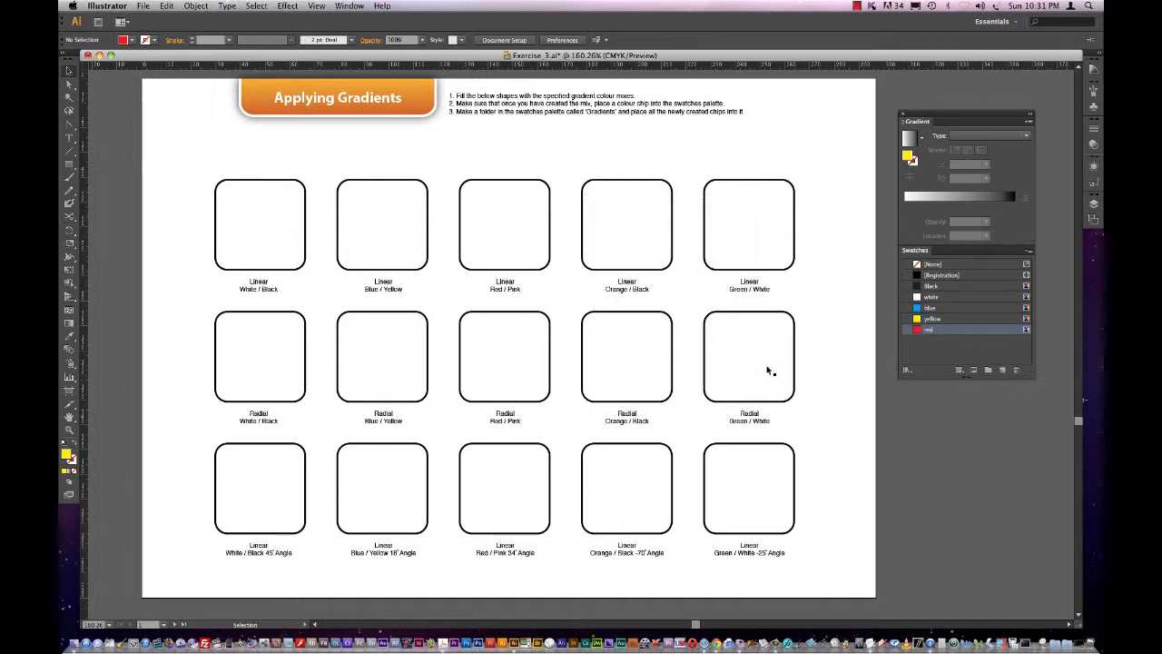
Step: Add a new process color swatch named "pink" with C=0, M=100, Y=0 and K=0
{"action": "left_click", "coordinate": [1002, 369]}
{"action": "left_click_drag", "start_coordinate": [678, 207], "coordinate": [705, 263]}
{"action": "type", "text": "pink"}
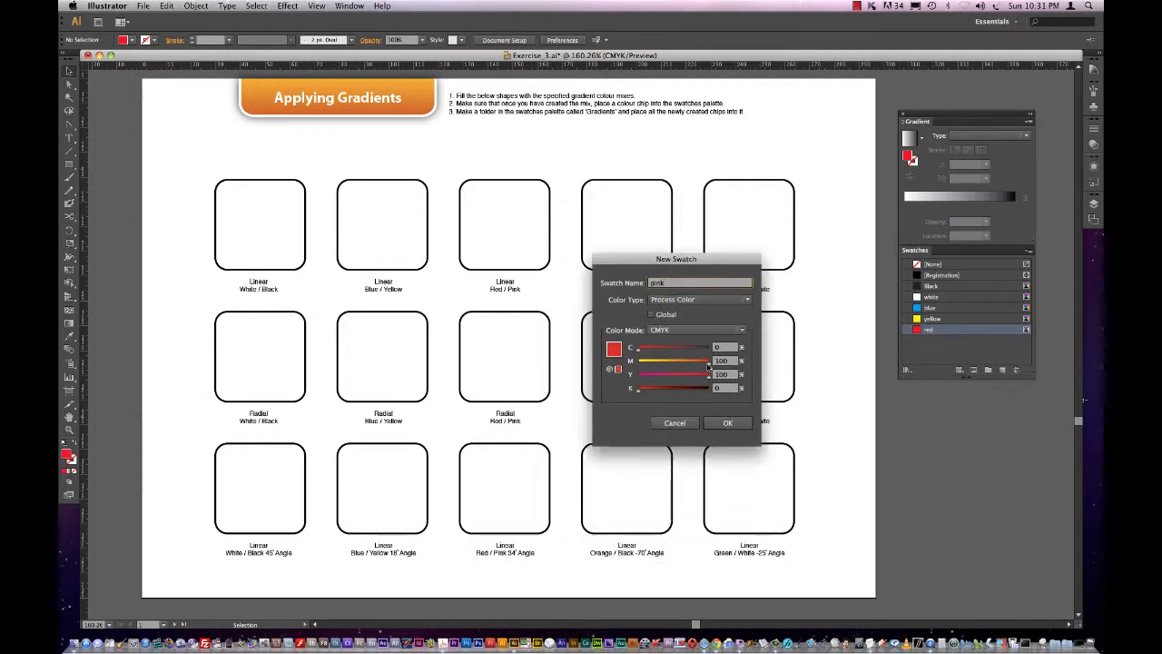
{"action": "left_click_drag", "start_coordinate": [710, 377], "coordinate": [597, 377]}
{"action": "key", "text": "Return"}
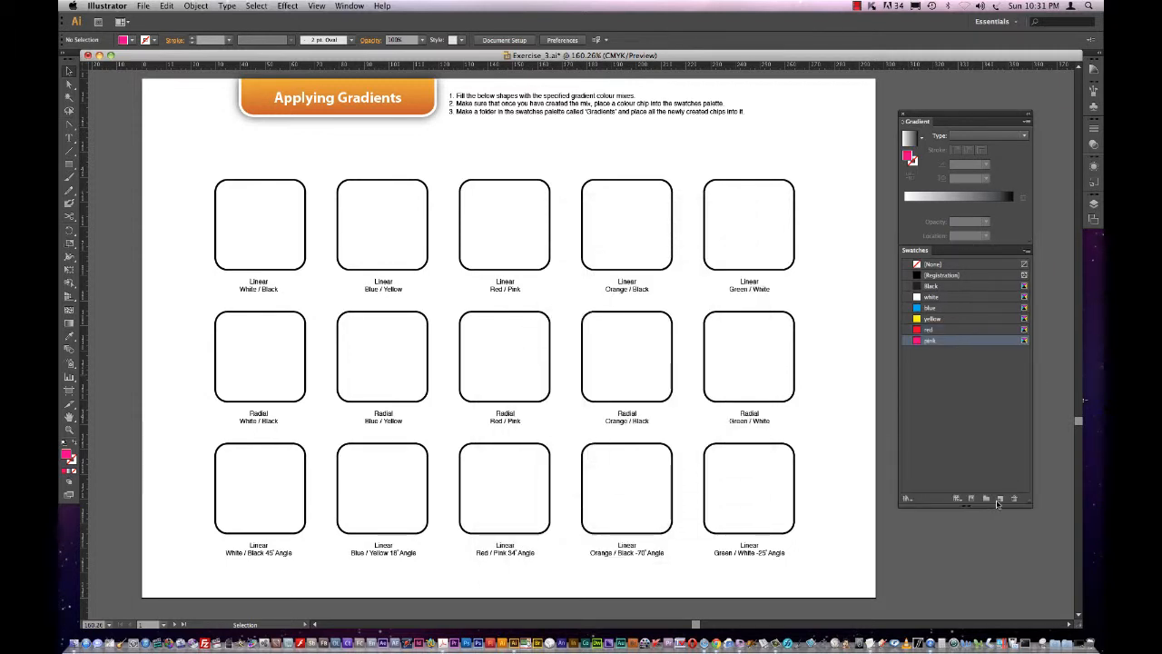
Step: Add a new process color swatch named "orange" with C=0, M=60, Y=100 and K=0
{"action": "left_click", "coordinate": [999, 500]}
{"action": "left_click_drag", "start_coordinate": [681, 257], "coordinate": [527, 288]}
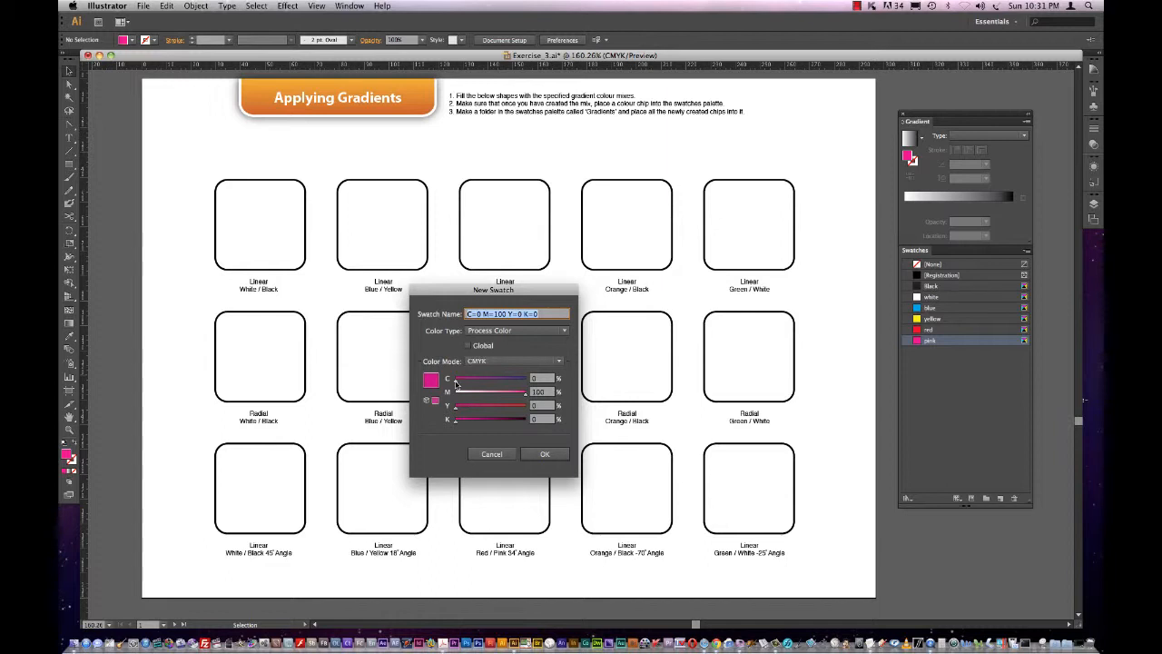
{"action": "left_click", "coordinate": [525, 404]}
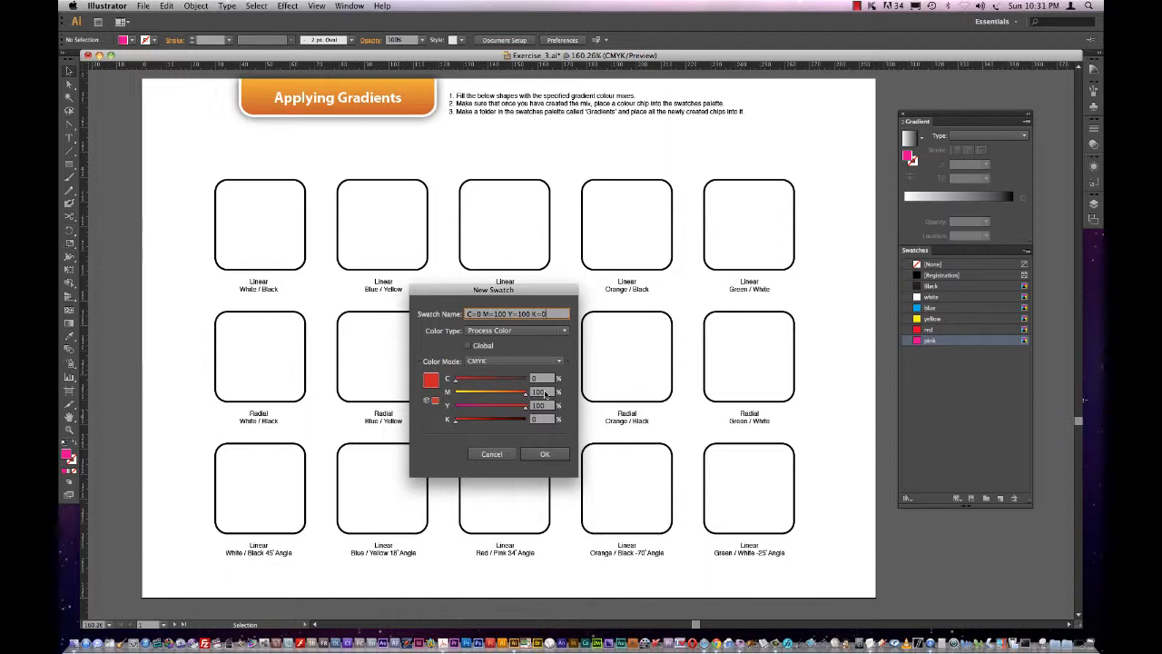
{"action": "left_click_drag", "start_coordinate": [525, 397], "coordinate": [498, 394]}
{"action": "key", "text": "Tab"}
{"action": "key", "text": "Tab"}
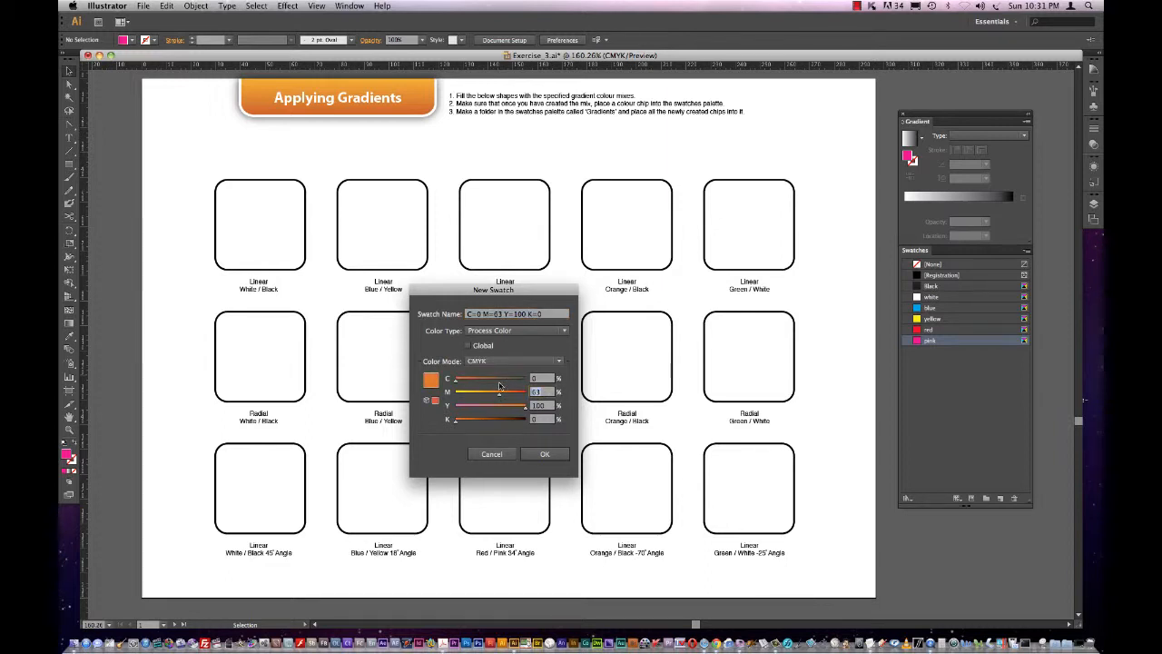
{"action": "type", "text": "60"}
{"action": "key", "text": "Tab"}
{"action": "triple_click", "coordinate": [548, 315]}
{"action": "type", "text": "o"}
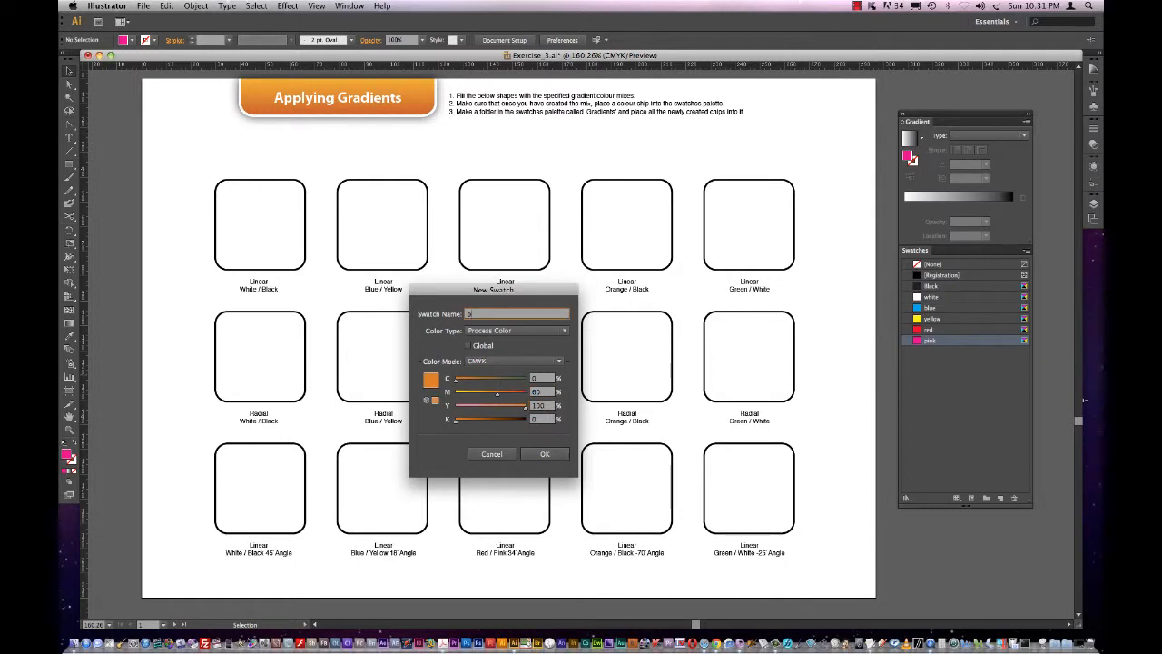
{"action": "type", "text": "range"}
{"action": "left_click", "coordinate": [545, 454]}
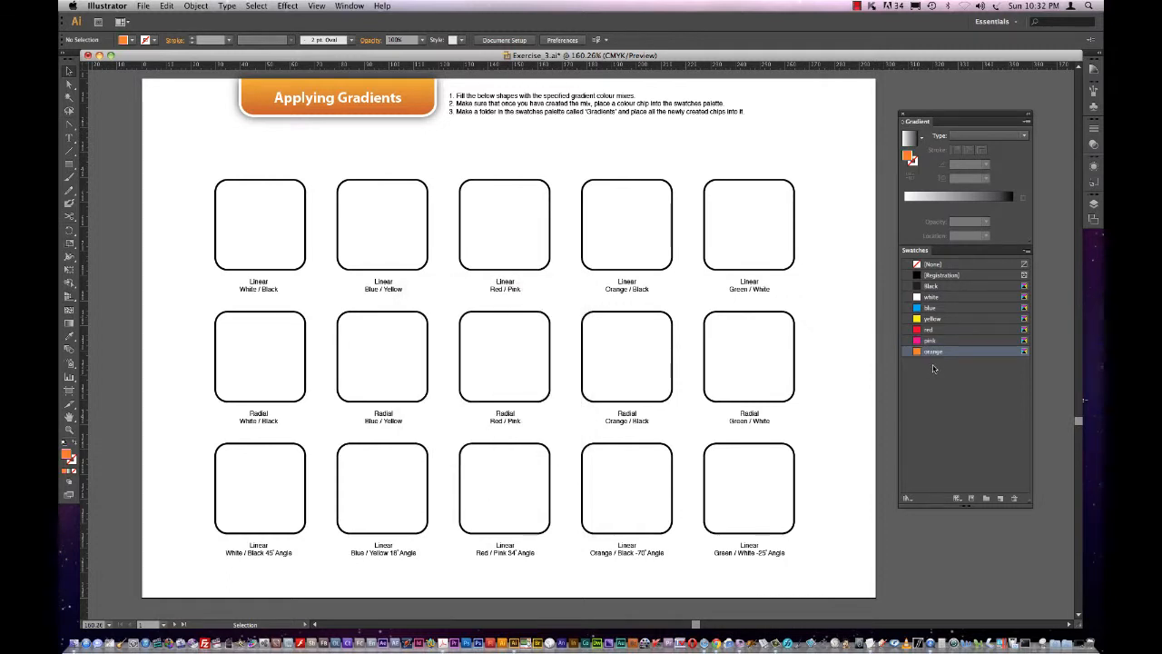
Step: Add a new process color swatch named "green" with C=50, M=0, Y=100 and K=0
{"action": "left_click", "coordinate": [1001, 499]}
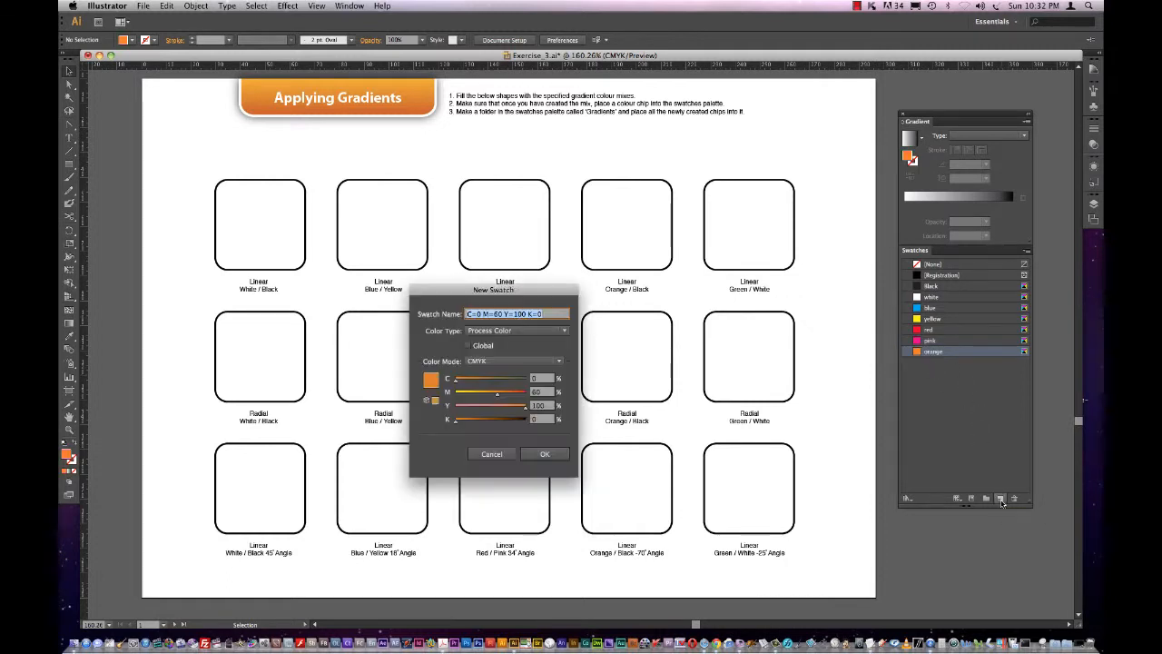
{"action": "type", "text": "green"}
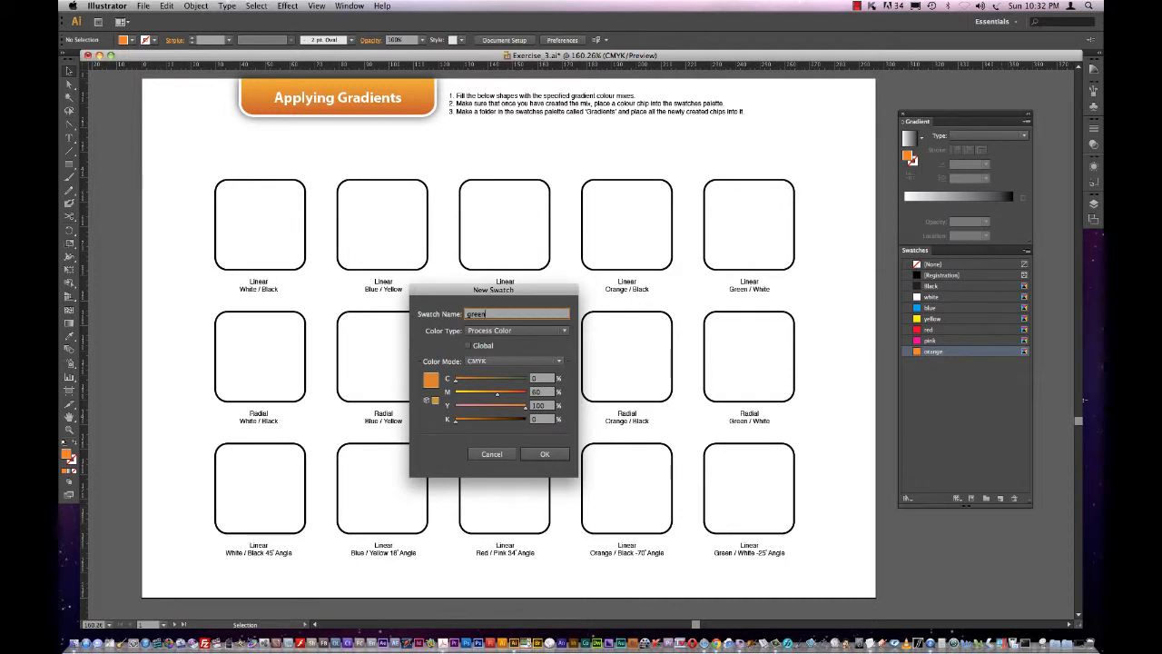
{"action": "key", "text": "Tab"}
{"action": "type", "text": "5"}
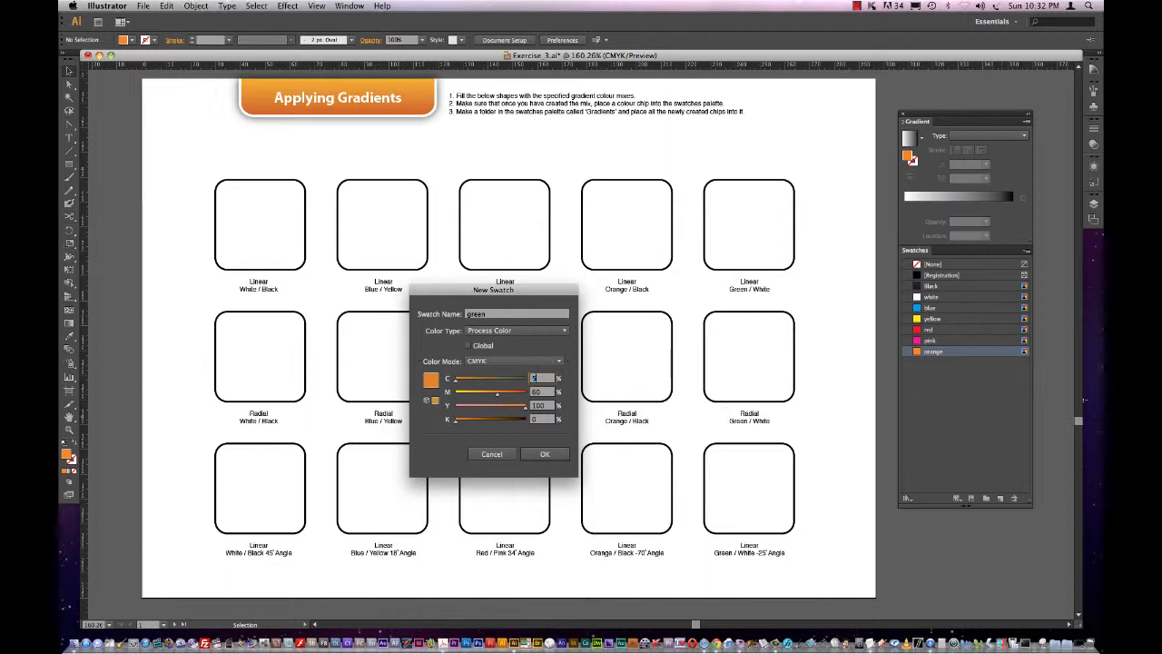
{"action": "type", "text": "0"}
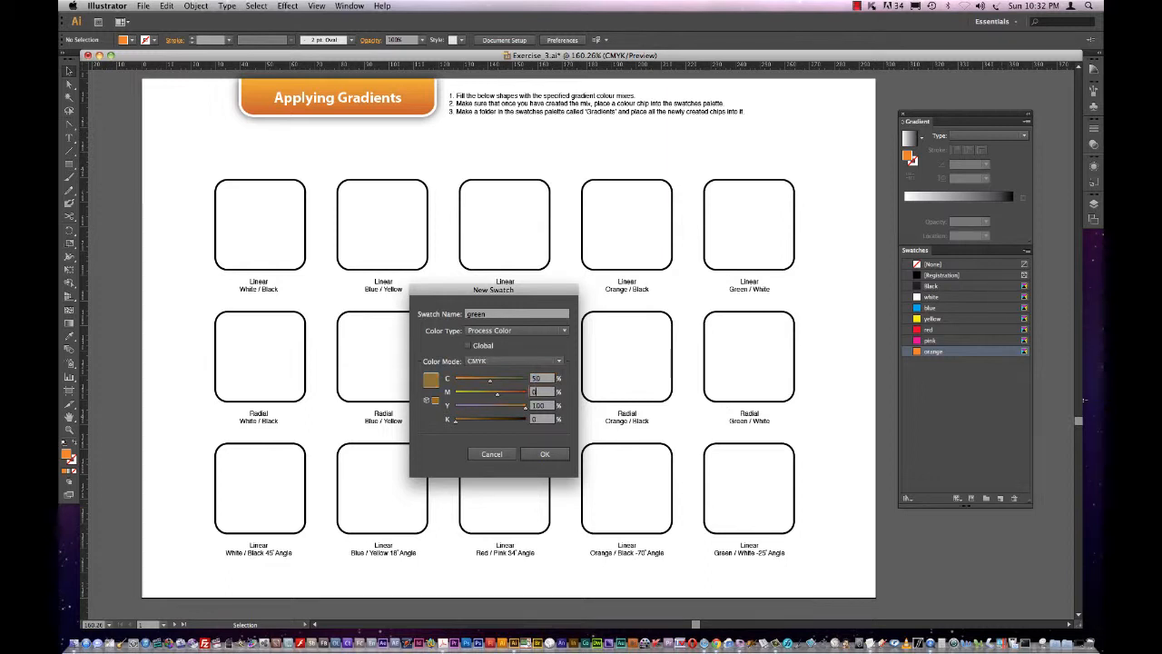
{"action": "key", "text": "Tab"}
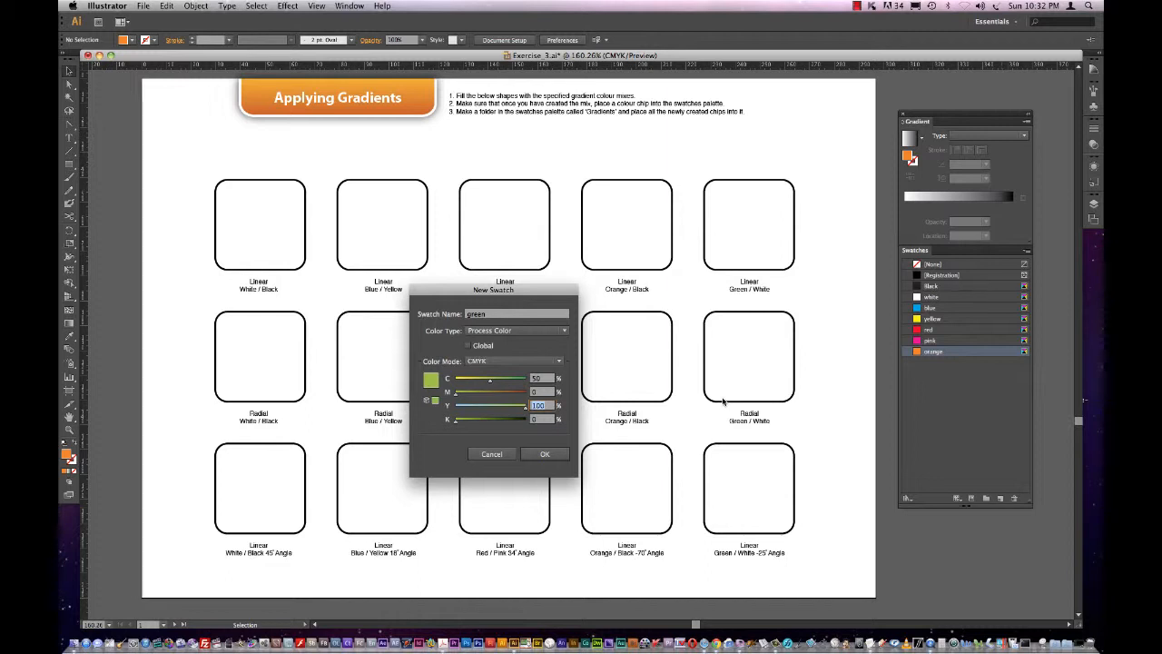
{"action": "left_click", "coordinate": [544, 454]}
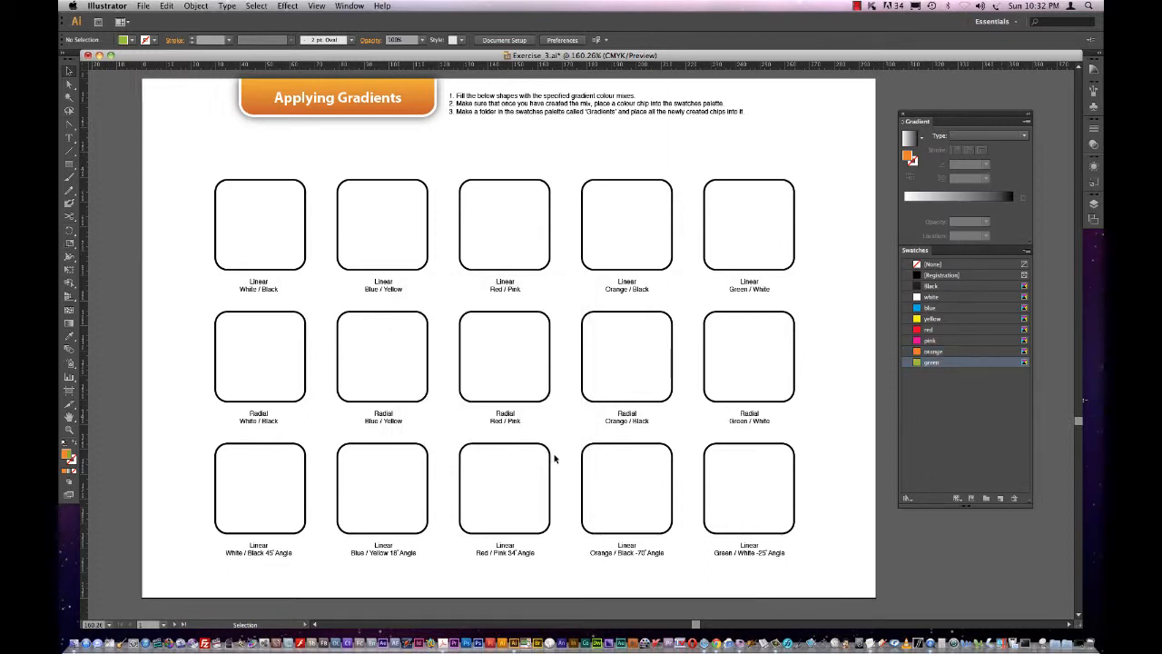
Step: Group the blue, yellow, red, pink, orange and green swatches into a color group named "bright colours"
{"action": "left_click", "coordinate": [955, 308]}
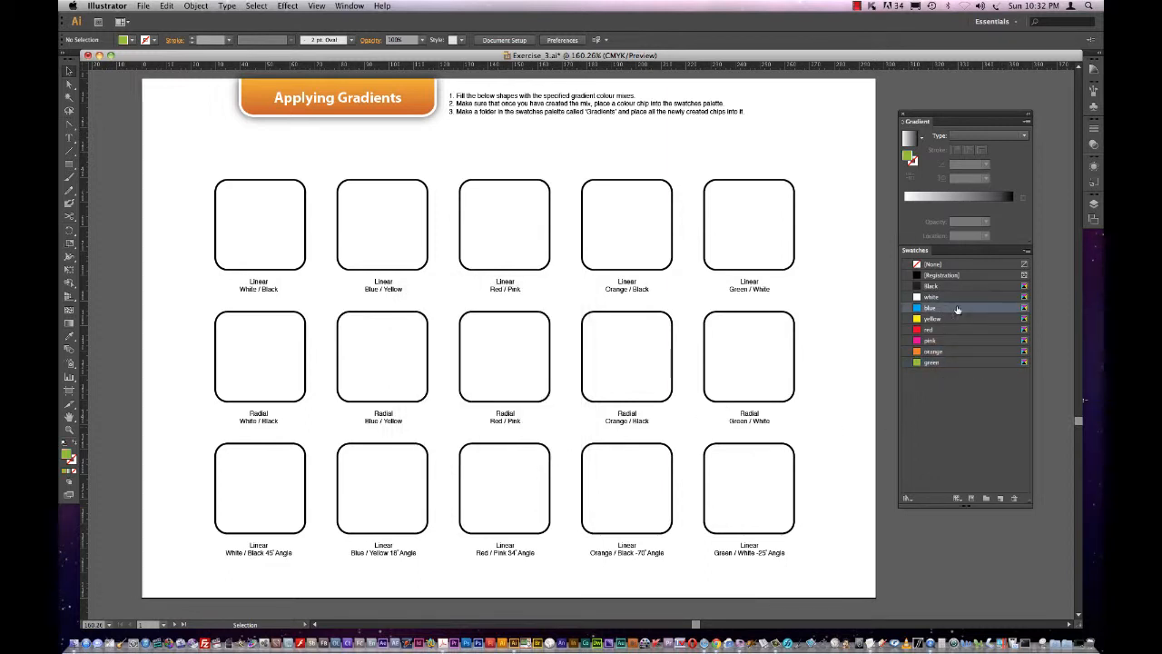
{"action": "left_click", "coordinate": [954, 362], "text": "shift"}
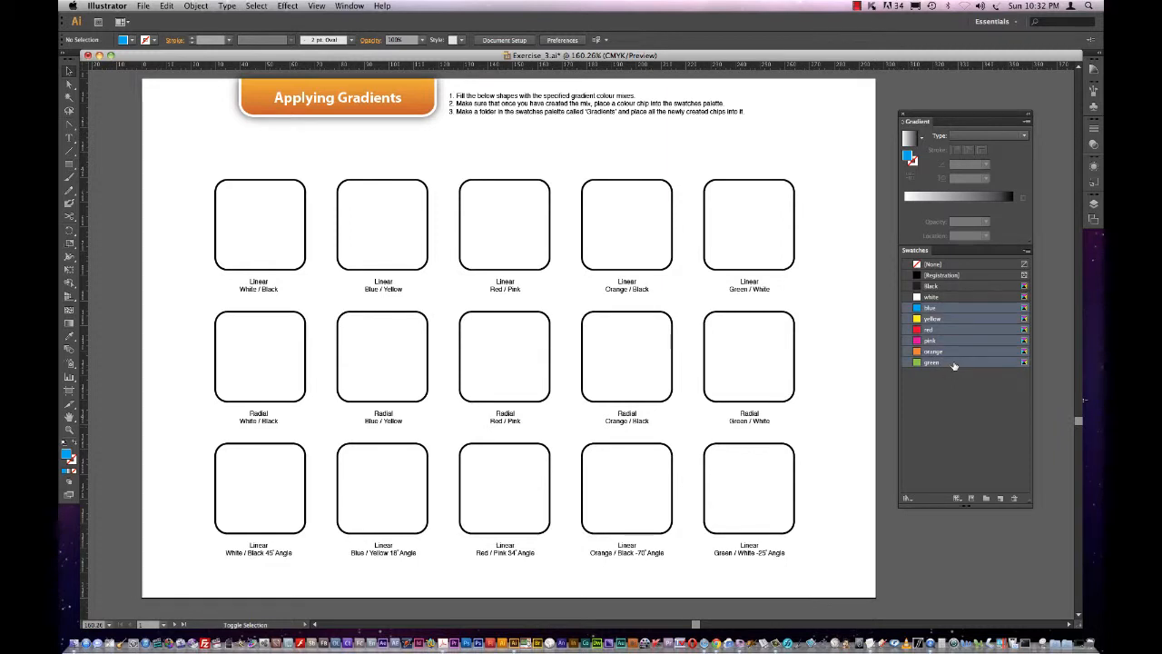
{"action": "left_click", "coordinate": [987, 498]}
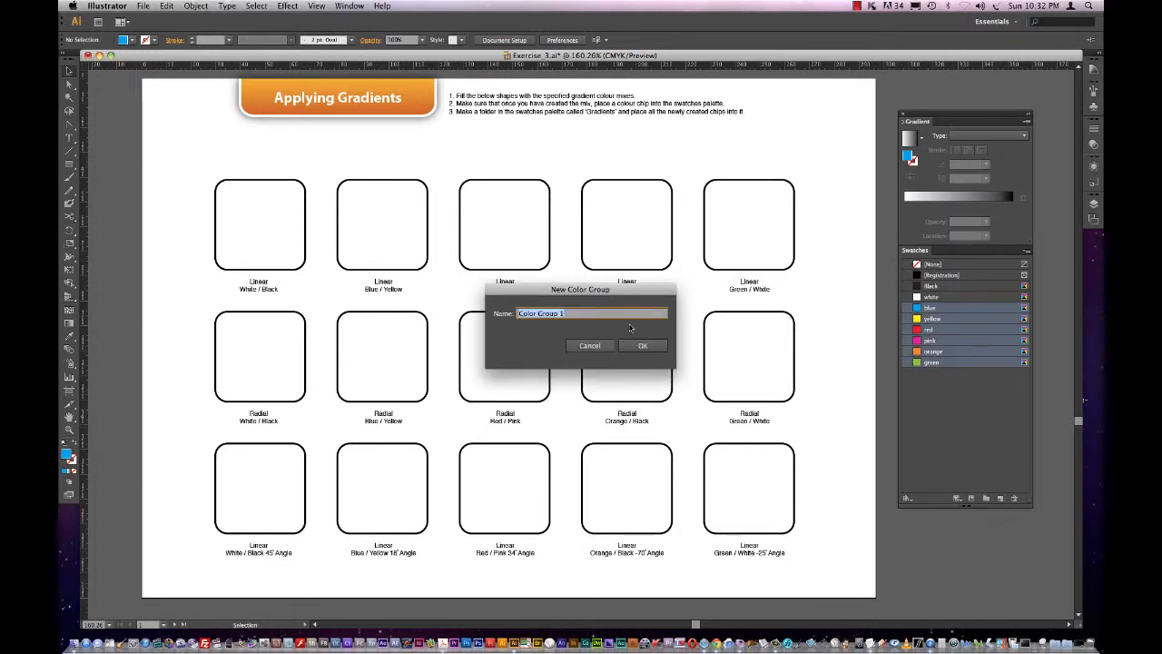
{"action": "type", "text": "bright colours"}
{"action": "key", "text": "Return"}
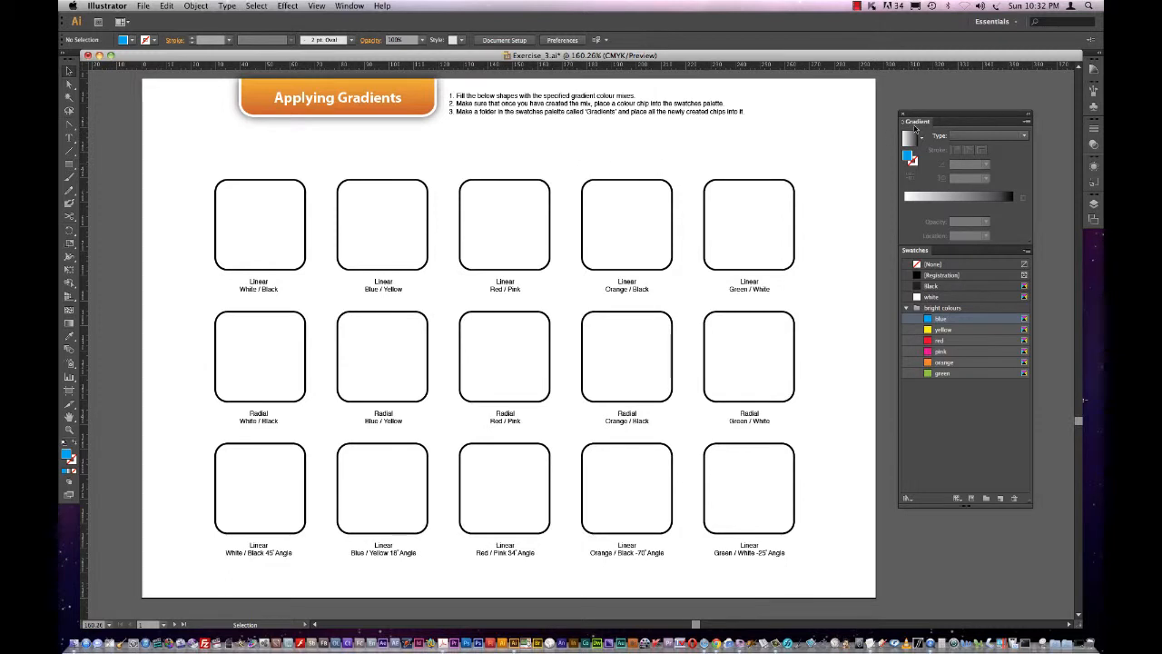
Step: Draw a square about 39.6 mm wide over the Linear White / Black shape and fill it with the default linear gradient
{"action": "mouse_move", "coordinate": [917, 125]}
{"action": "left_mouse_down"}
{"action": "mouse_move", "coordinate": [831, 96]}
{"action": "mouse_move", "coordinate": [872, 99]}
{"action": "mouse_move", "coordinate": [790, 173]}
{"action": "mouse_move", "coordinate": [926, 171]}
{"action": "left_mouse_up"}
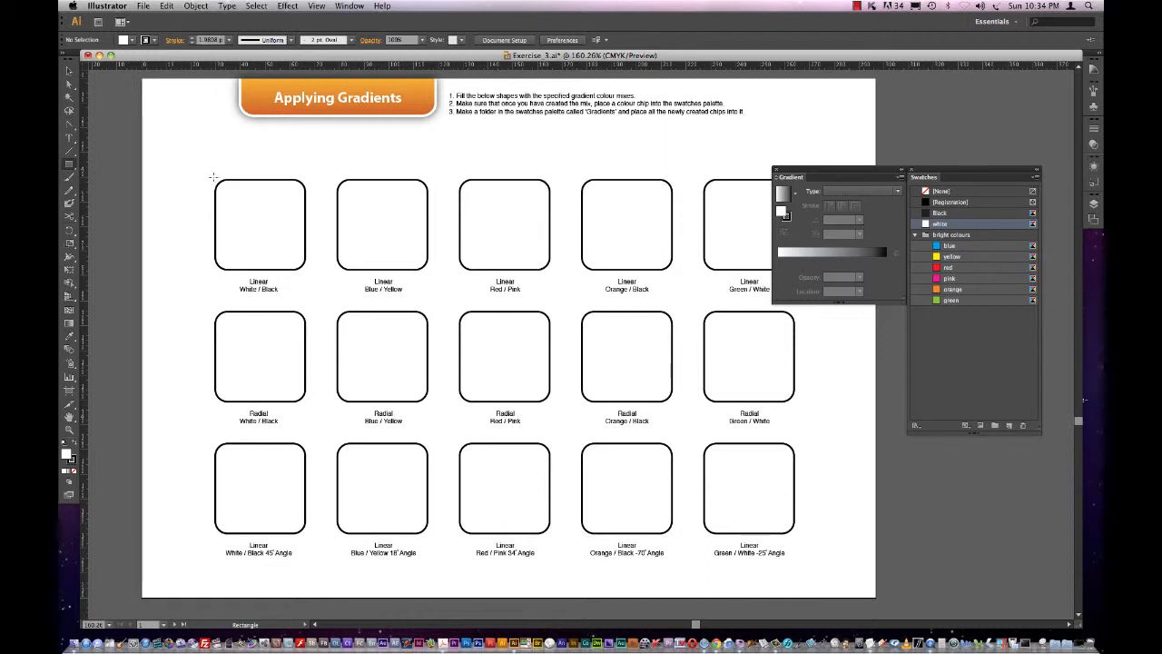
{"action": "left_click_drag", "start_coordinate": [69, 164], "coordinate": [311, 266]}
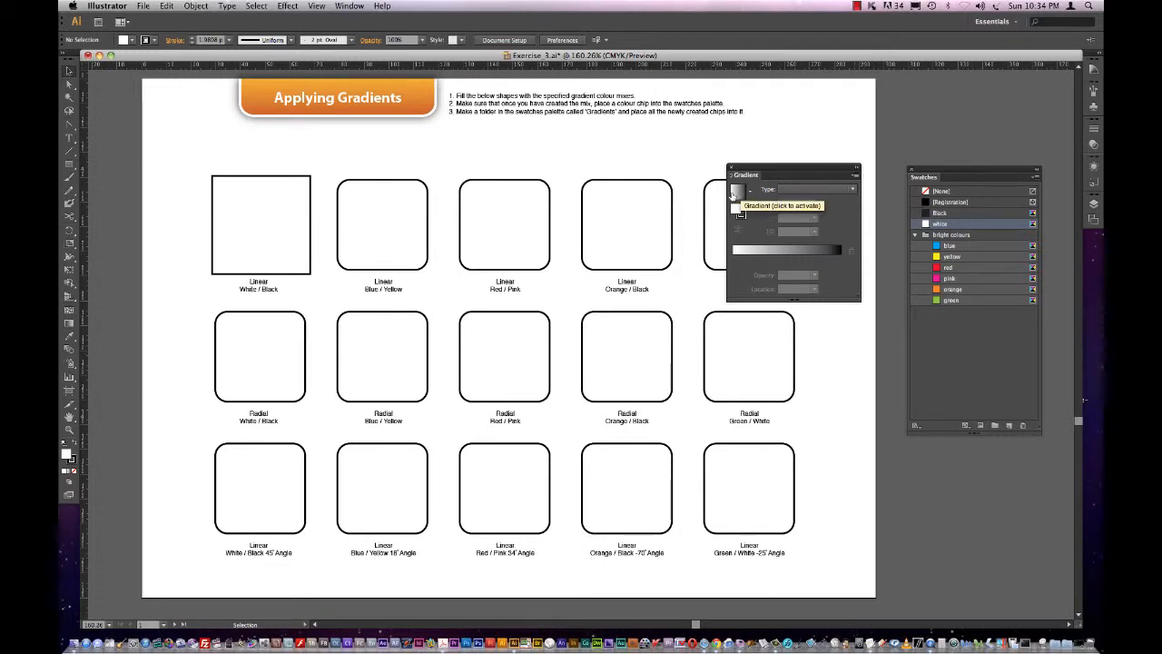
{"action": "left_click", "coordinate": [308, 179]}
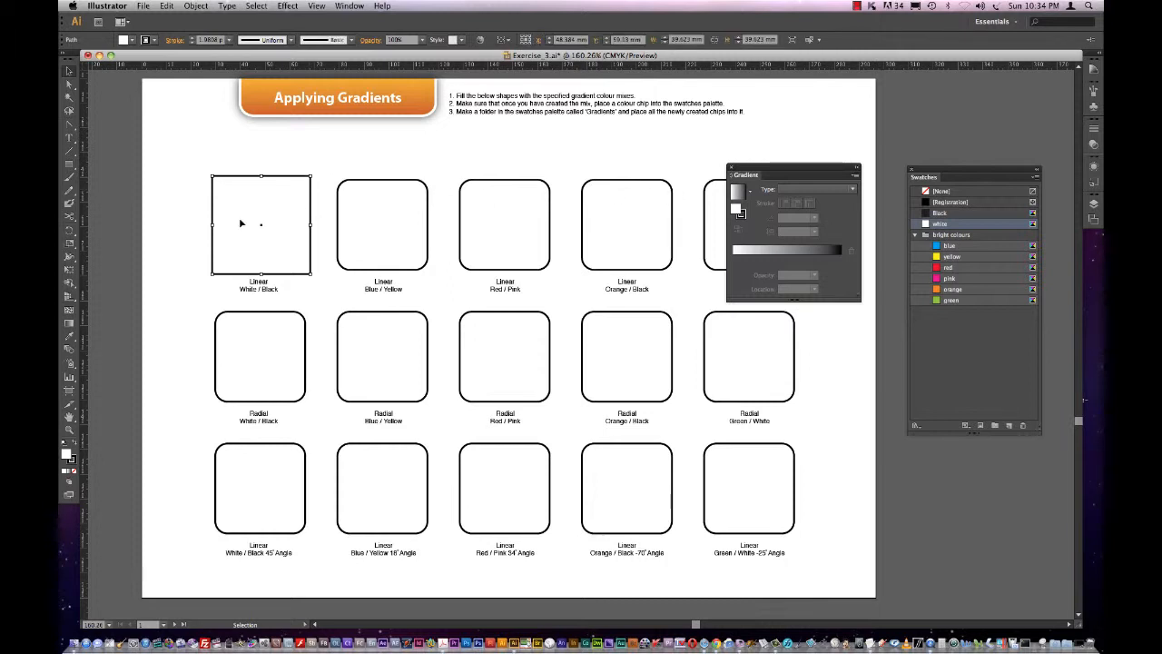
{"action": "left_click", "coordinate": [736, 194]}
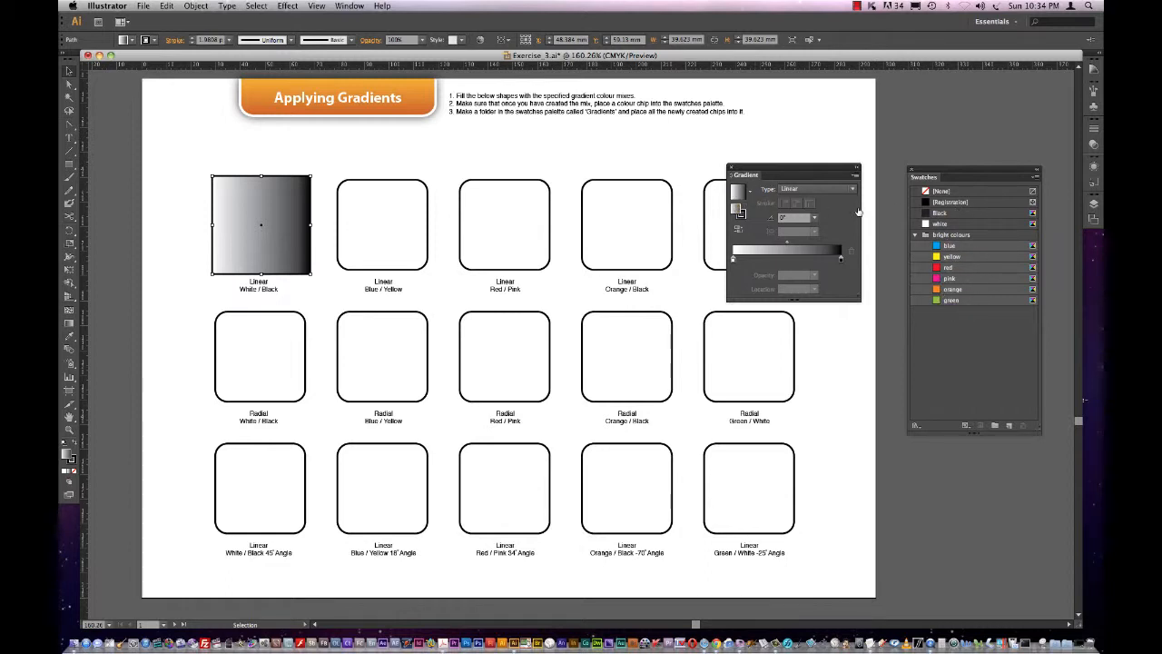
Step: Save the square's linear gradient as a swatch named "white to black" and deselect the square
{"action": "left_click", "coordinate": [750, 192]}
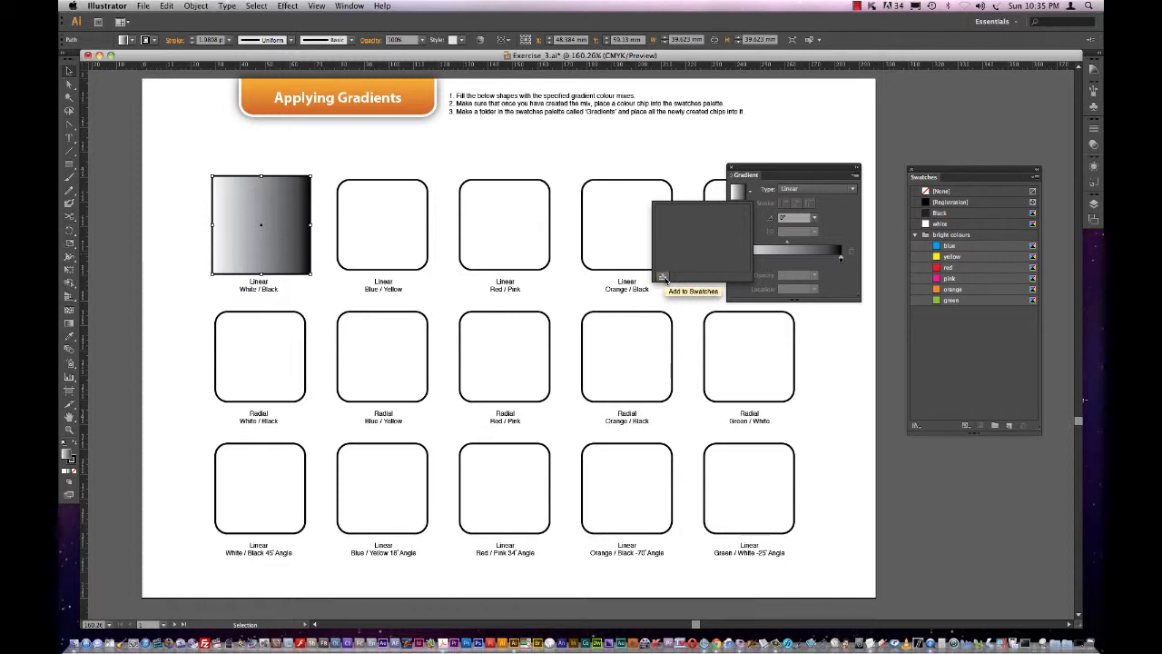
{"action": "left_click", "coordinate": [663, 277]}
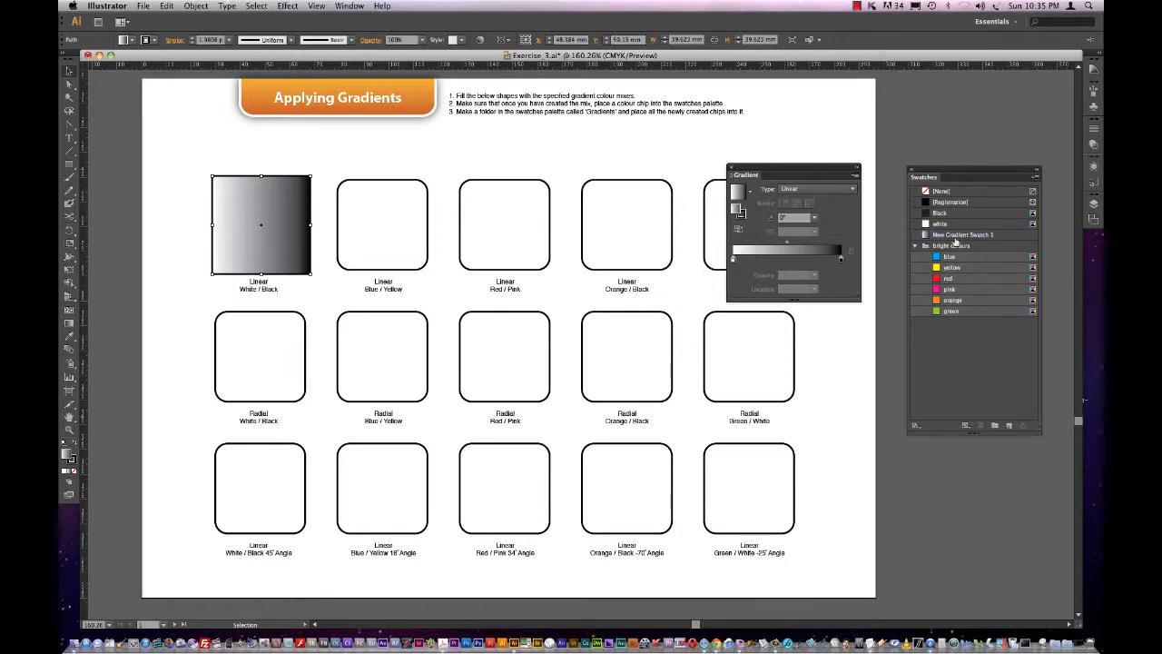
{"action": "double_click", "coordinate": [955, 236]}
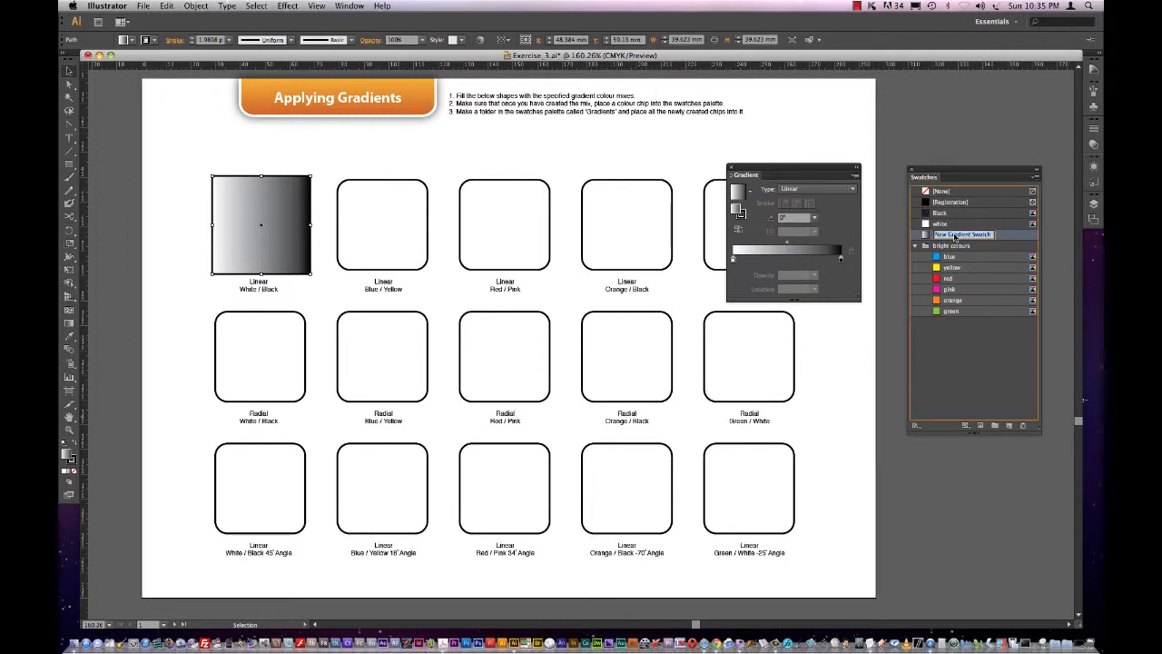
{"action": "type", "text": "white to"}
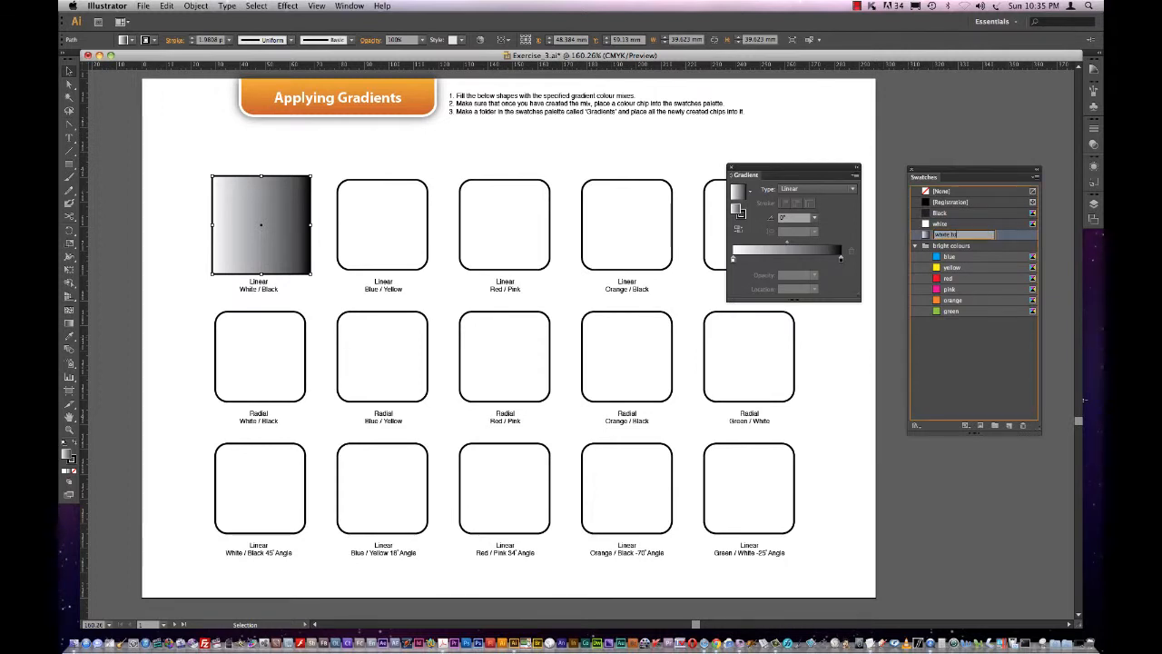
{"action": "type", "text": " black"}
{"action": "key", "text": "Return"}
{"action": "left_click", "coordinate": [732, 259]}
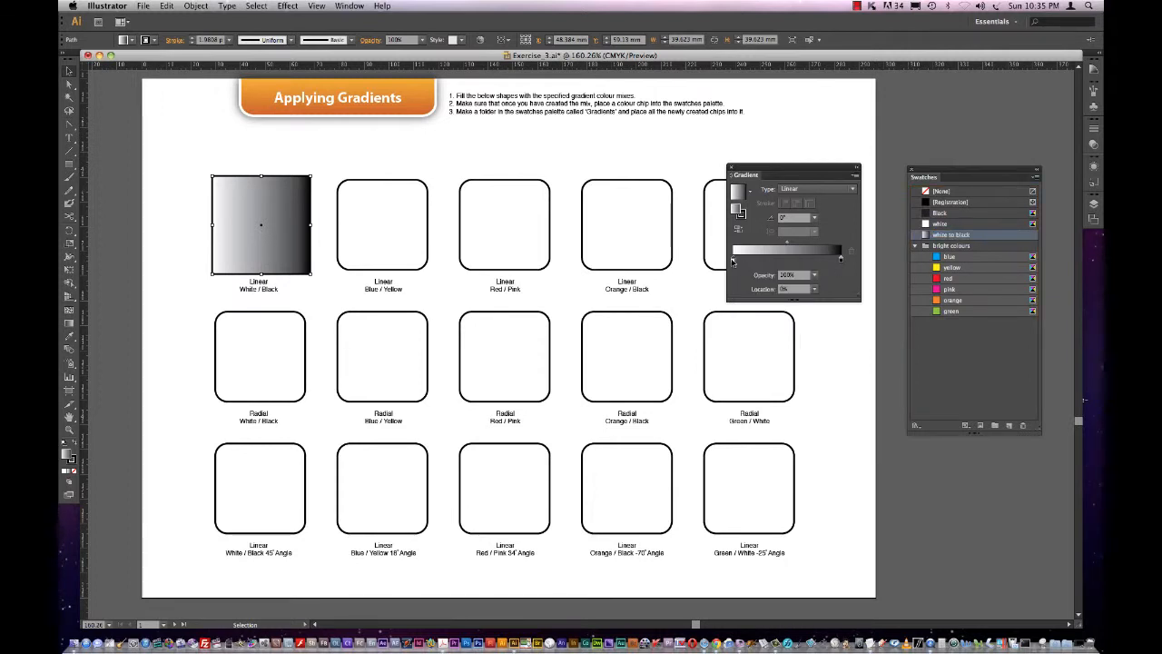
{"action": "left_click", "coordinate": [842, 260]}
{"action": "left_click", "coordinate": [397, 151]}
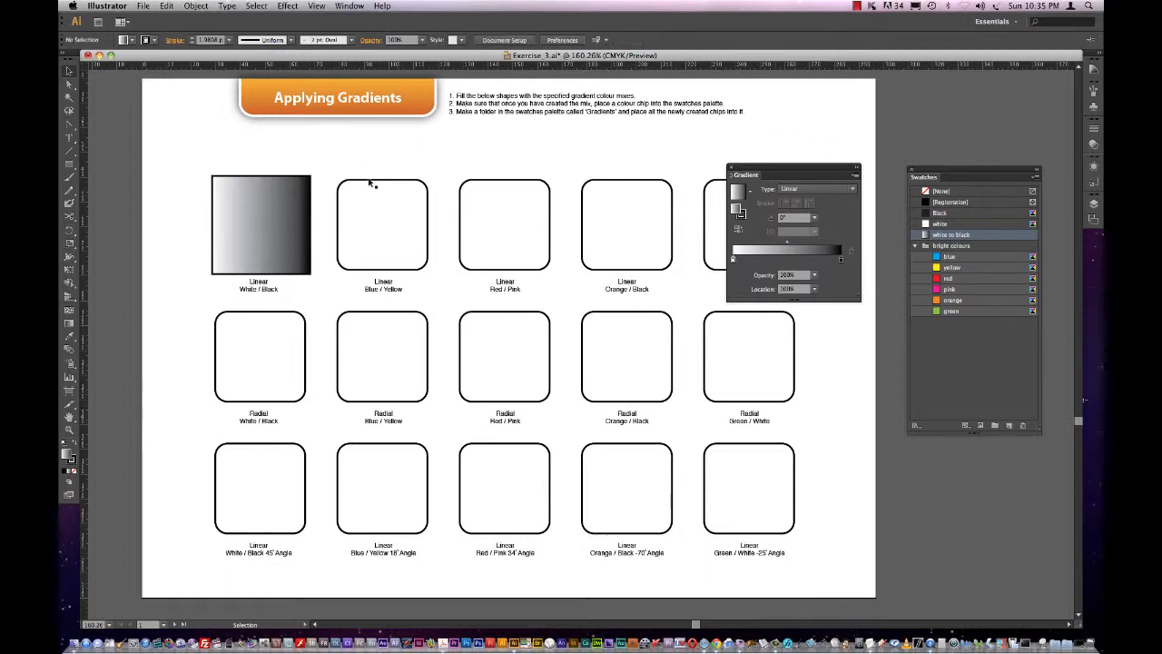
Step: Duplicate the white-to-black square horizontally onto the Linear Blue / Yellow shape and deselect the copy
{"action": "left_click", "coordinate": [255, 196]}
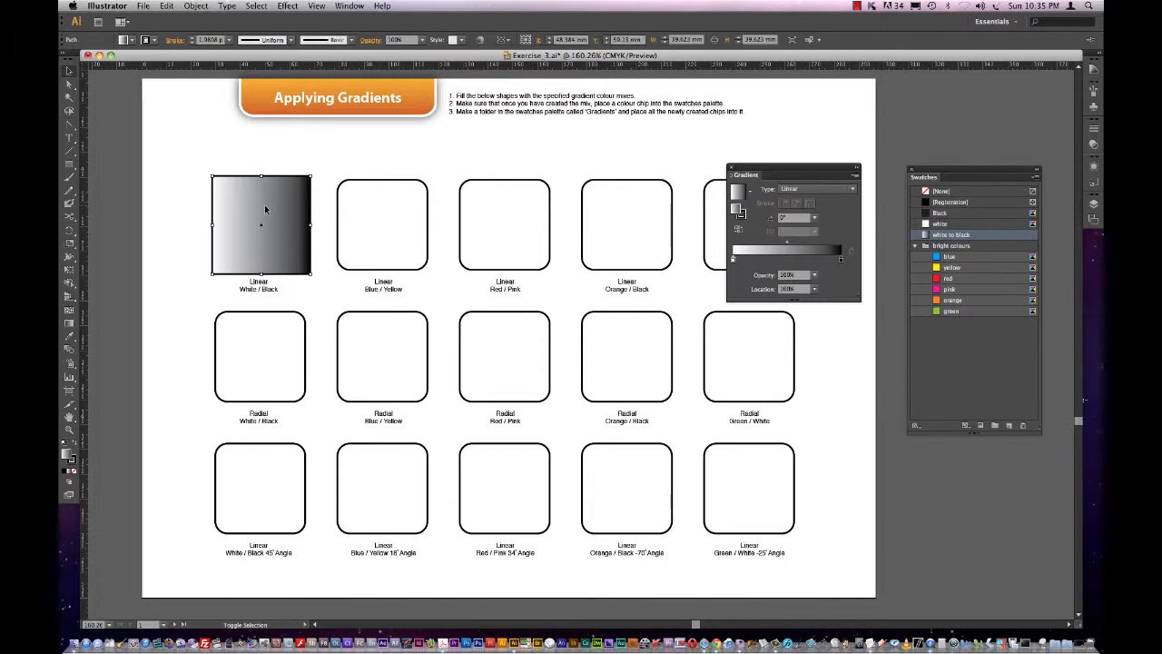
{"action": "left_click", "coordinate": [265, 210], "text": "shift"}
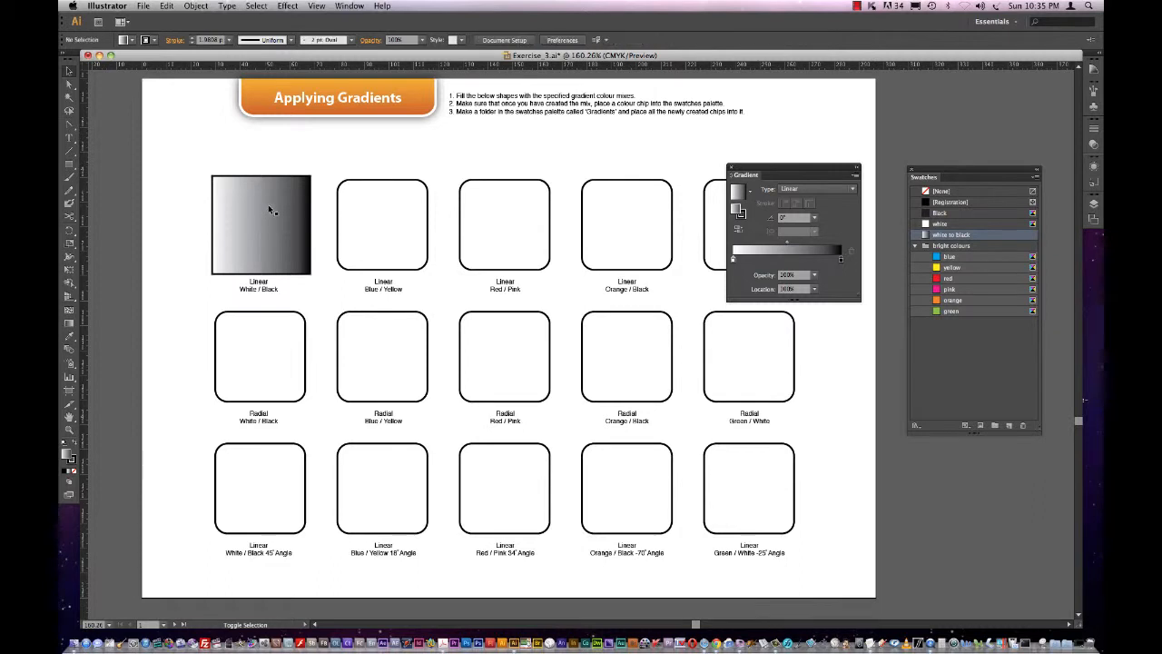
{"action": "left_click_drag", "start_coordinate": [280, 204], "coordinate": [383, 200]}
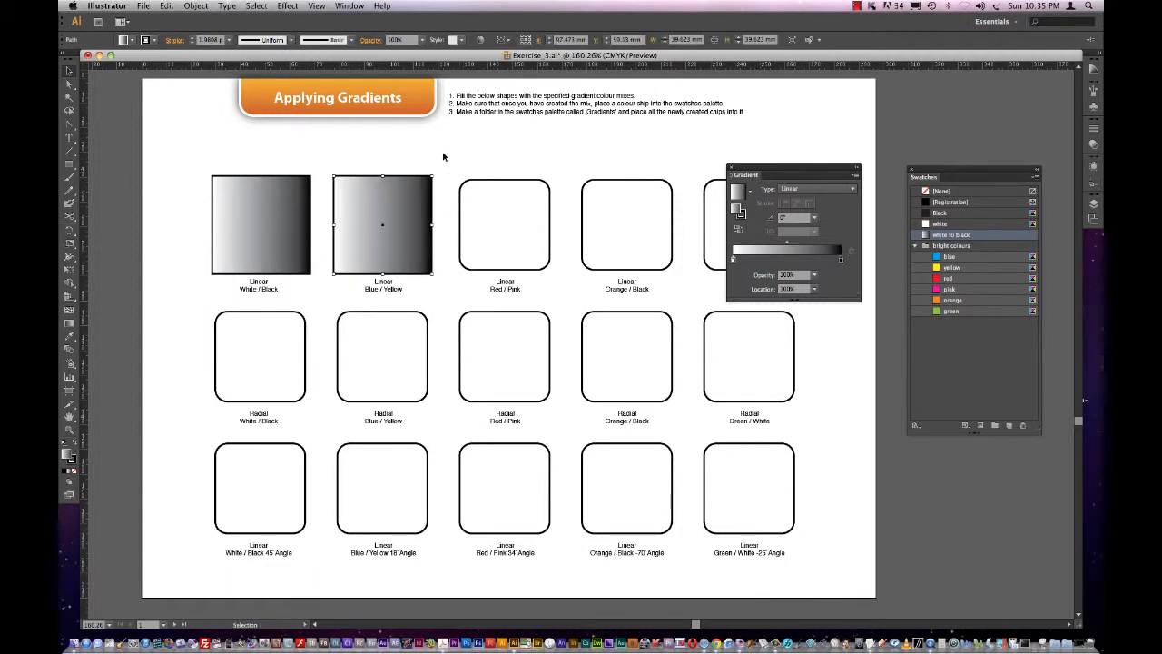
{"action": "left_click", "coordinate": [321, 143]}
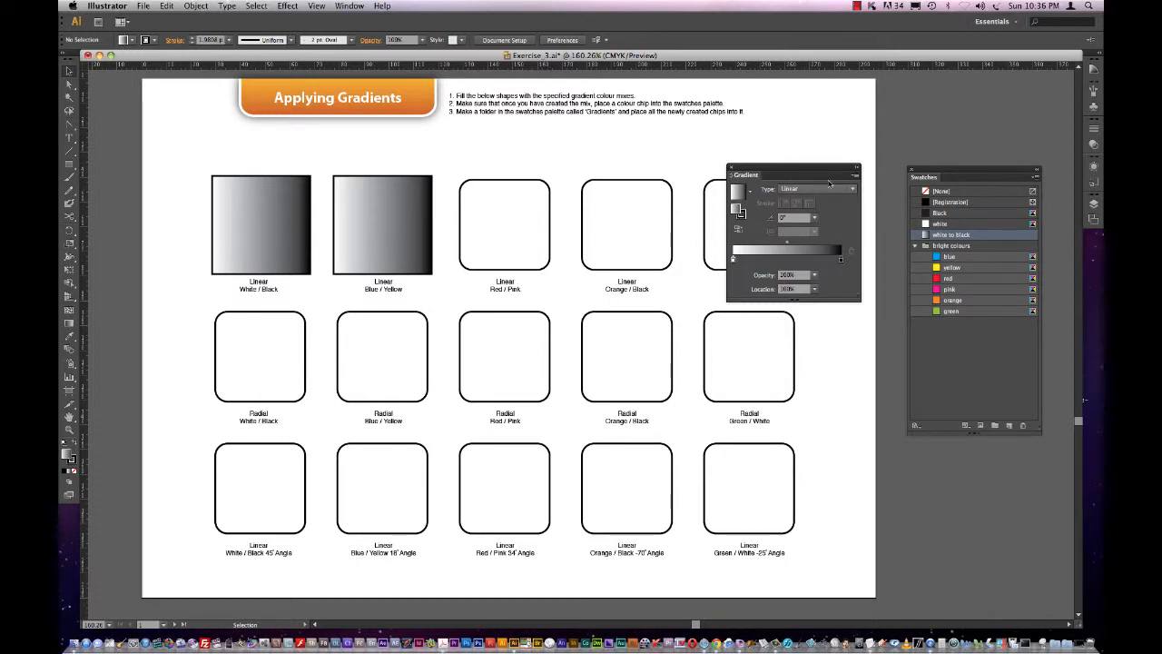
Step: Set the linear gradient's start color to the blue swatch and its end color to the yellow swatch
{"action": "left_click_drag", "start_coordinate": [938, 258], "coordinate": [737, 266]}
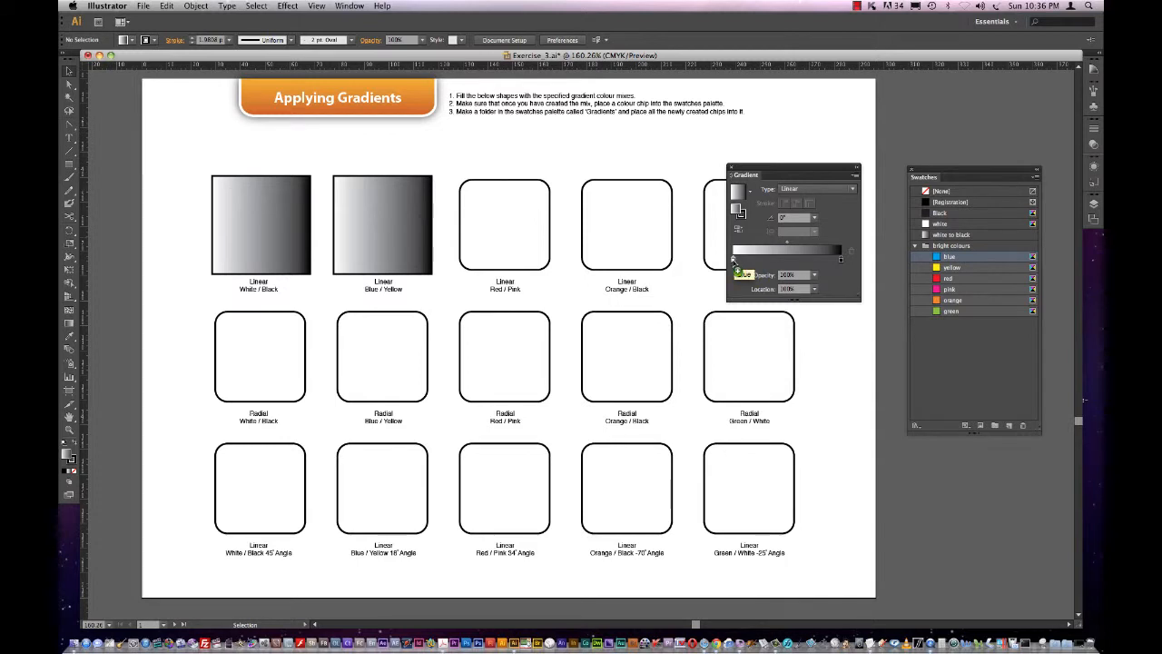
{"action": "left_click_drag", "start_coordinate": [735, 262], "coordinate": [734, 260]}
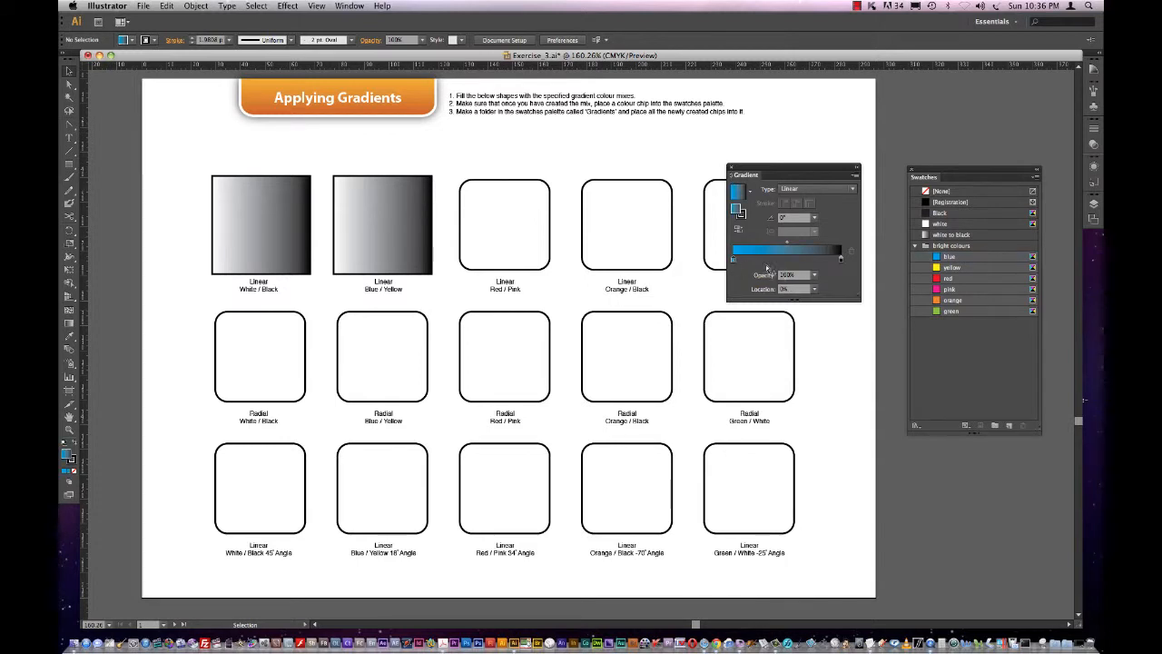
{"action": "left_click_drag", "start_coordinate": [943, 269], "coordinate": [840, 261]}
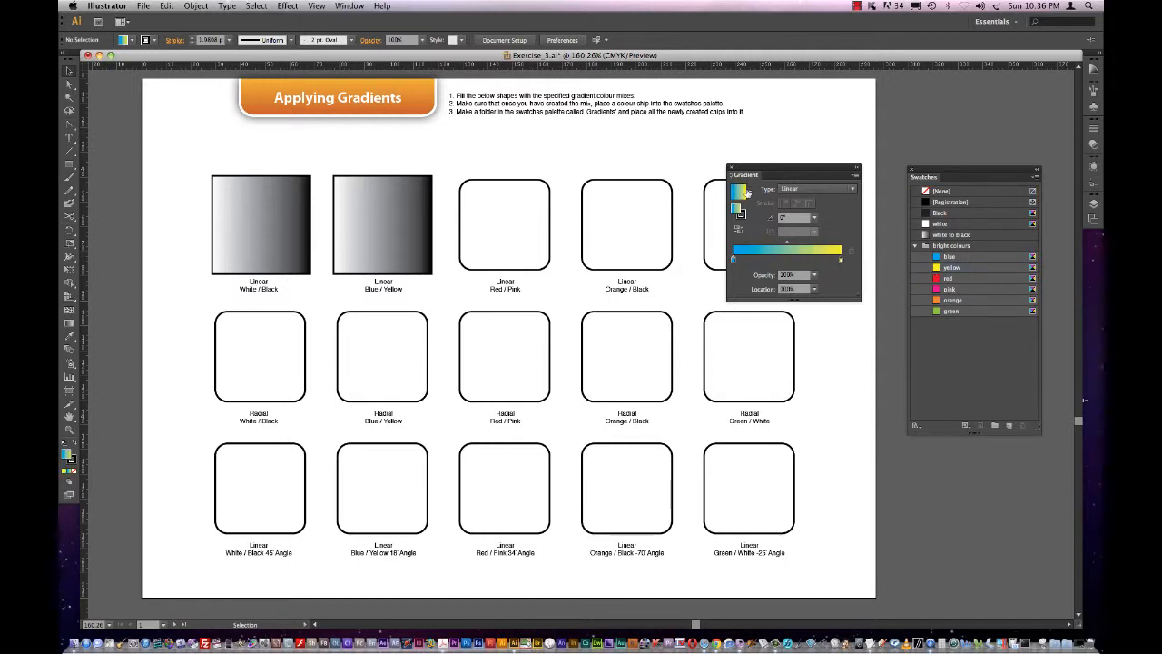
Step: Save the current gradient as a swatch named "blue to yellow"
{"action": "left_click", "coordinate": [750, 193]}
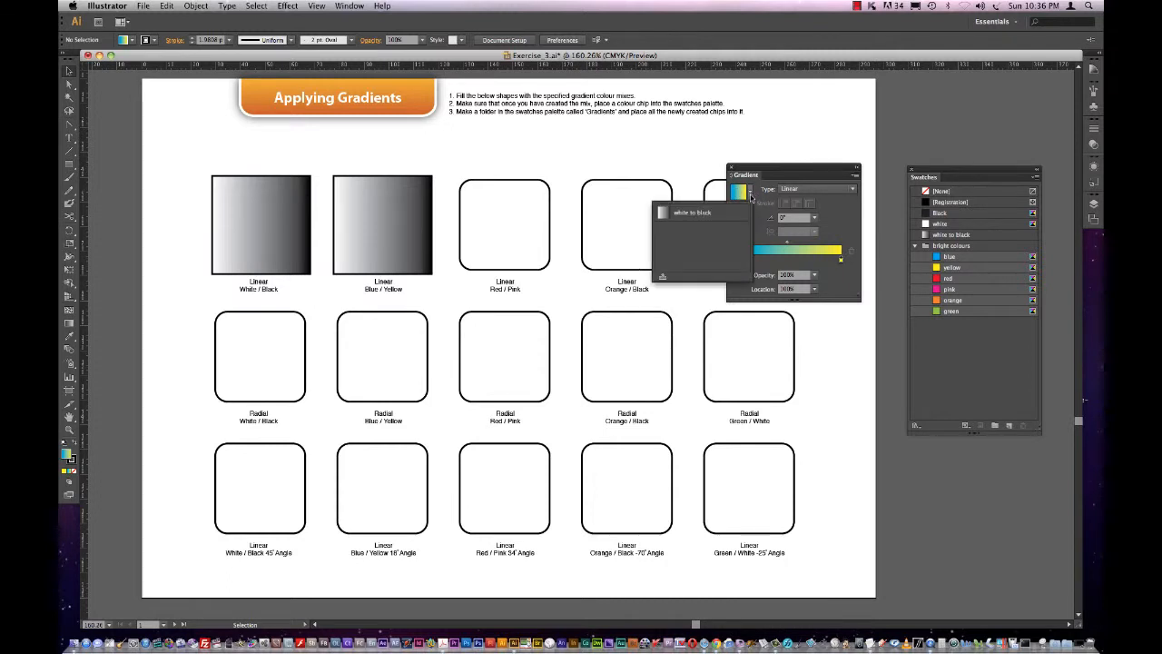
{"action": "left_click", "coordinate": [662, 277]}
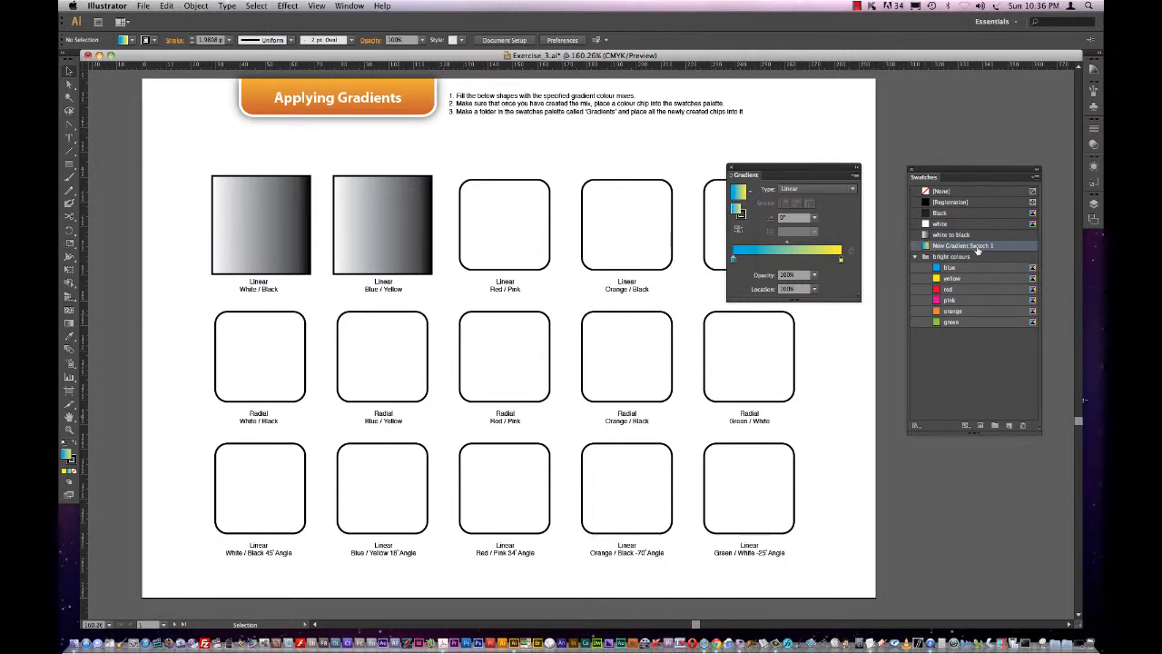
{"action": "double_click", "coordinate": [972, 246]}
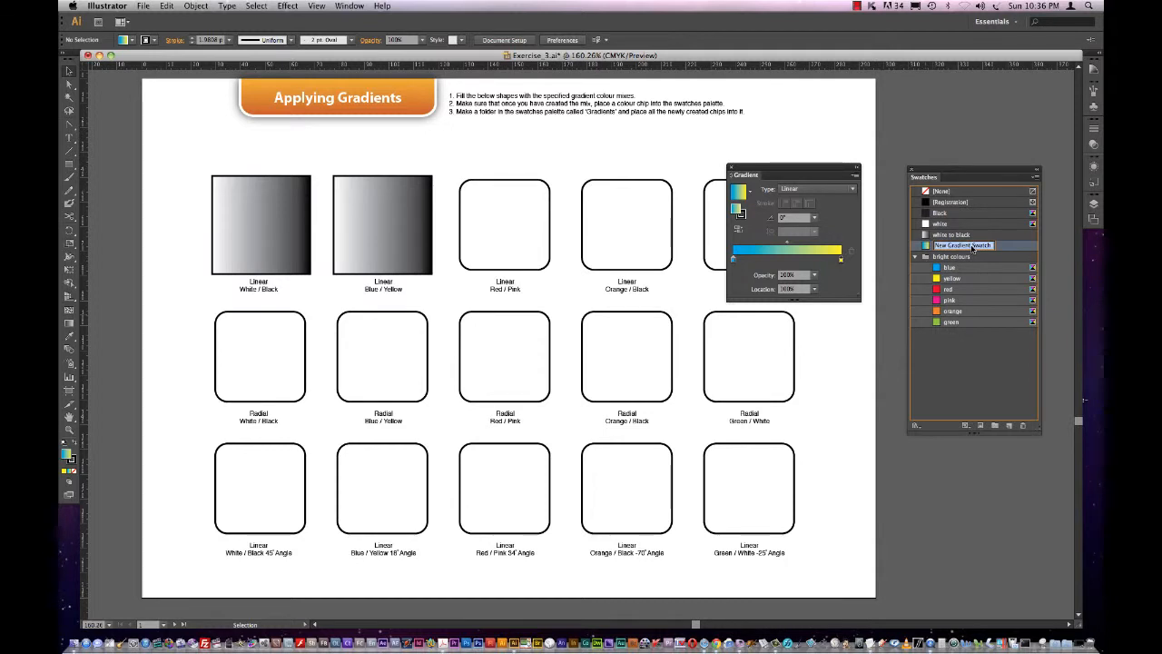
{"action": "type", "text": "blue to yellow"}
{"action": "key", "text": "Return"}
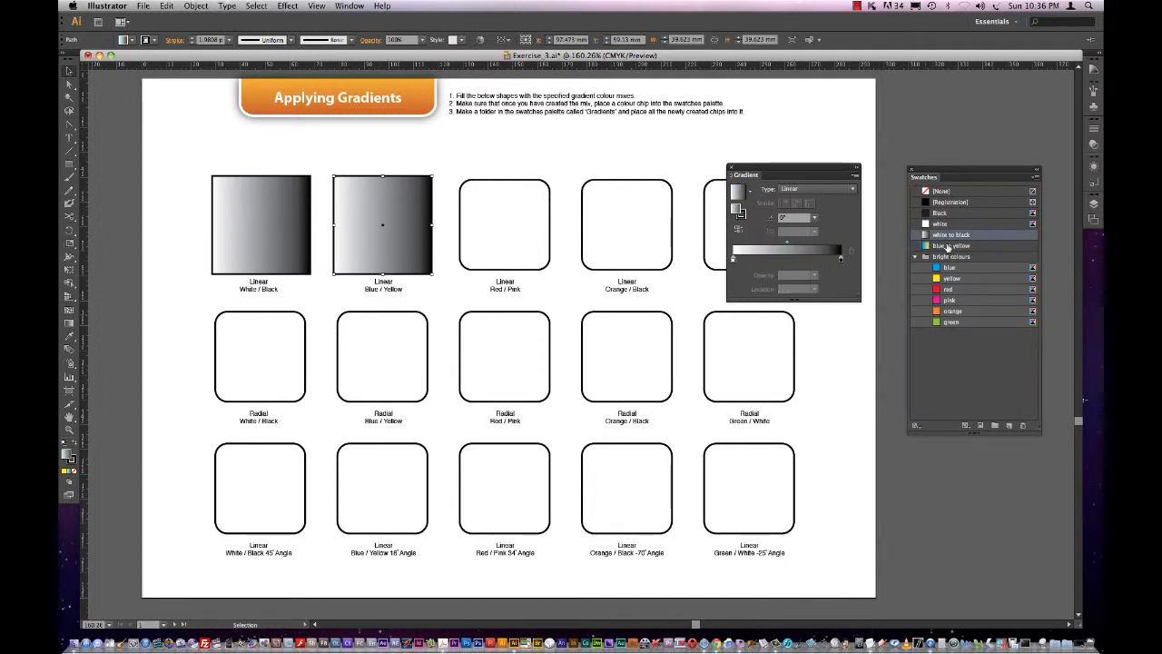
Step: Fill the square over Linear Blue / Yellow with the "blue to yellow" swatch and deselect it
{"action": "left_click", "coordinate": [964, 247]}
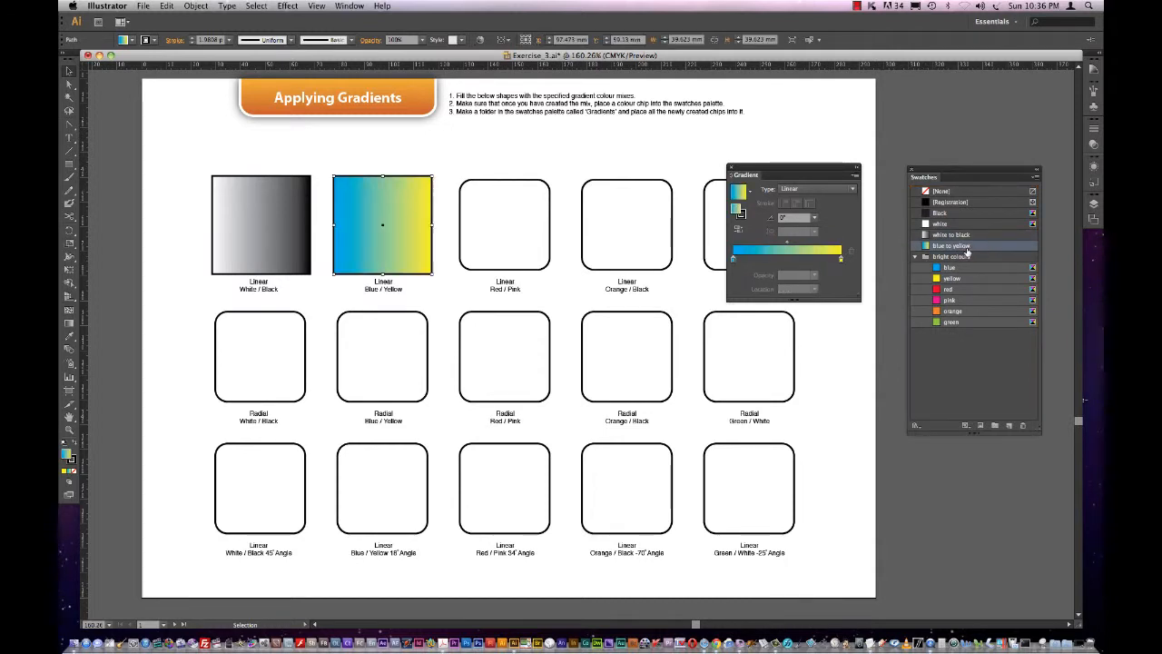
{"action": "left_click", "coordinate": [512, 162]}
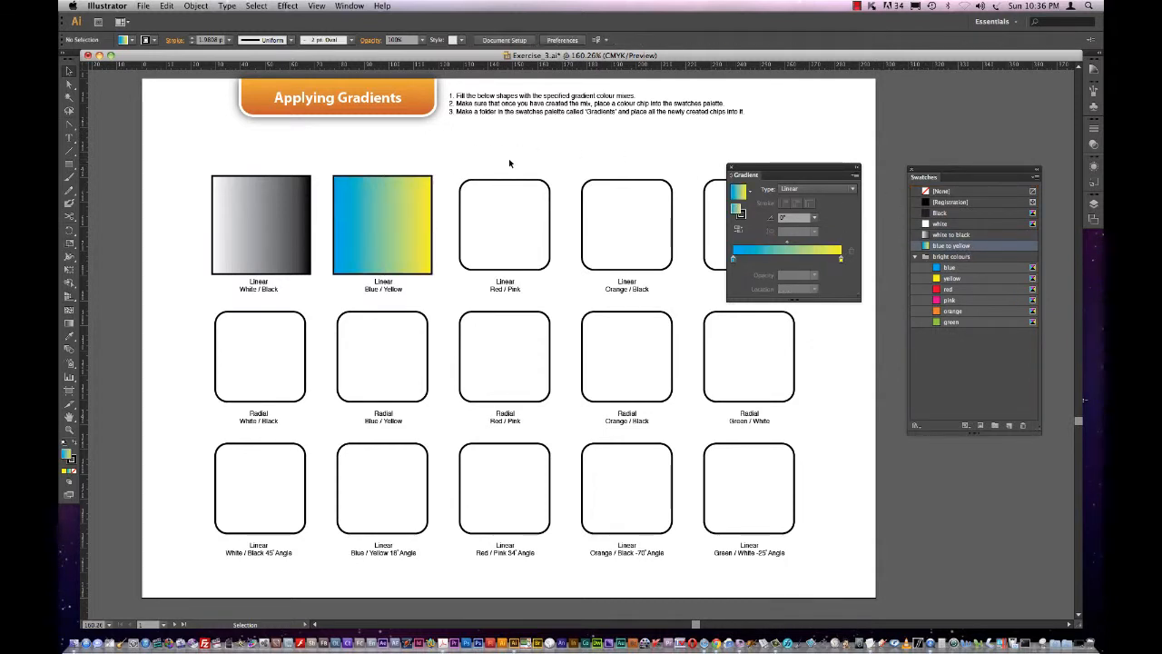
{"action": "left_click", "coordinate": [402, 212]}
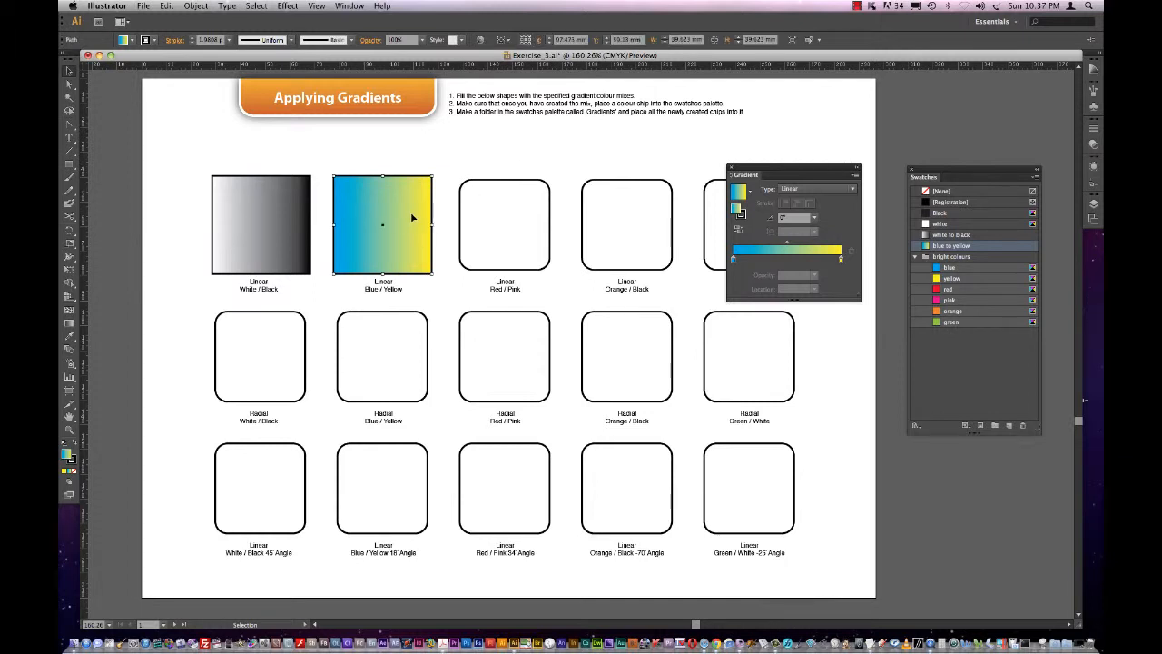
{"action": "left_click", "coordinate": [563, 156]}
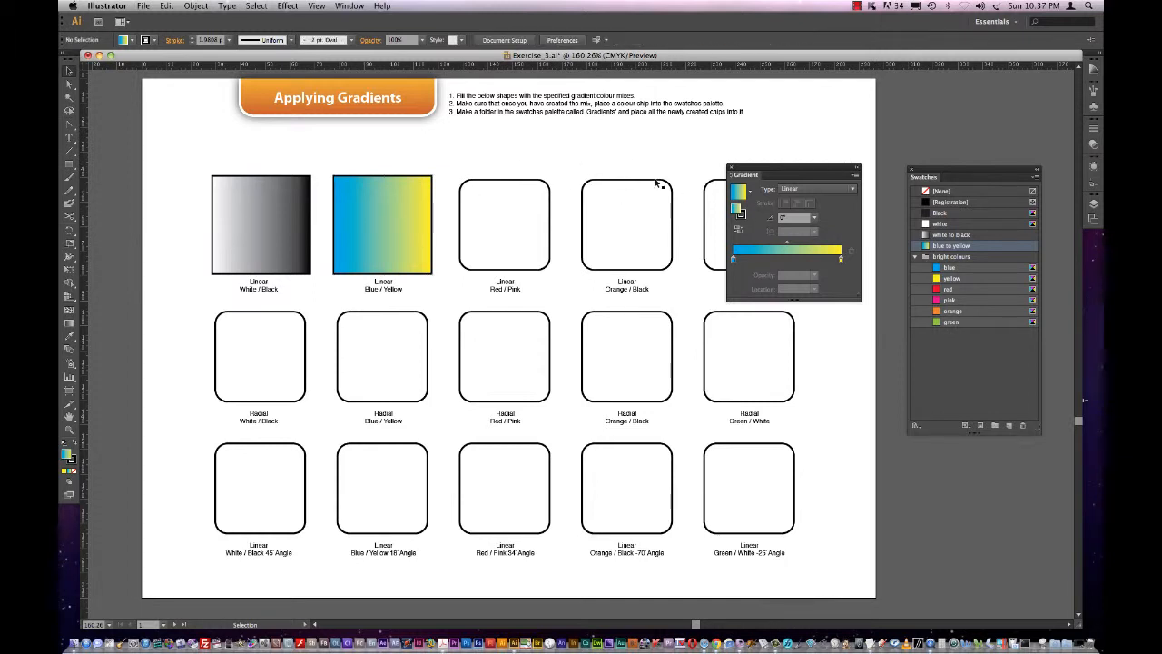
Step: Duplicate the blue-to-yellow square horizontally onto the Linear Red / Pink shape and deselect everything
{"action": "left_click", "coordinate": [382, 195]}
{"action": "left_click_drag", "start_coordinate": [409, 180], "coordinate": [533, 183]}
{"action": "key", "text": "super+shift+a"}
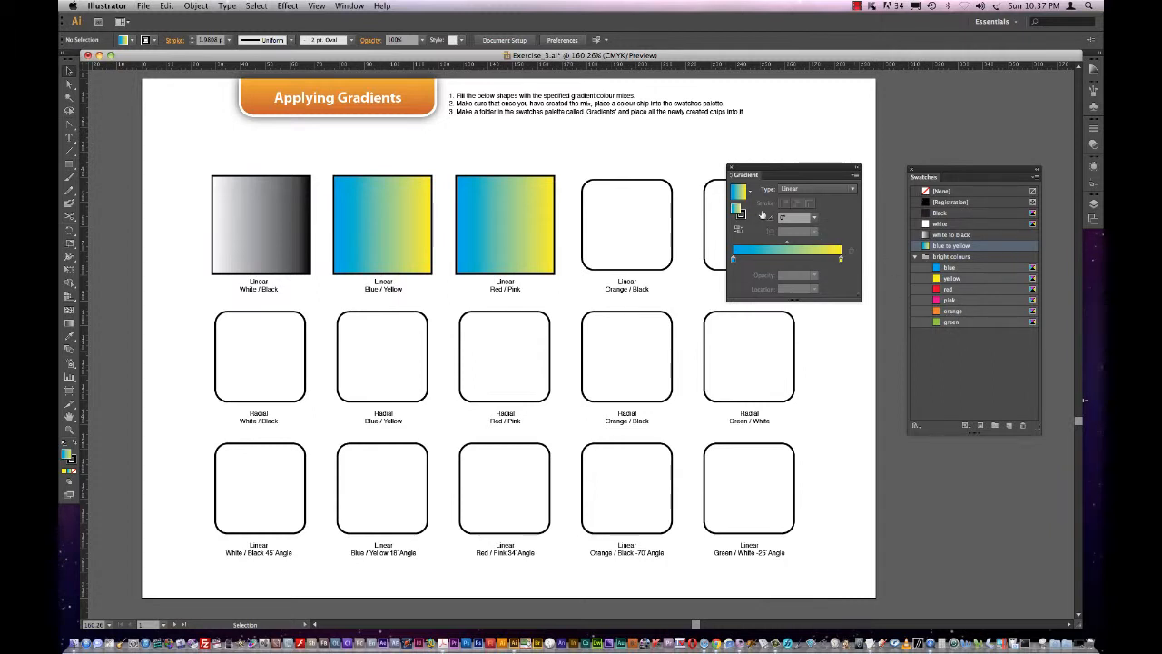
Step: Change the linear gradient to run from the red swatch to the pink swatch and save it as a swatch named "red to pink"
{"action": "left_click_drag", "start_coordinate": [937, 291], "coordinate": [734, 261]}
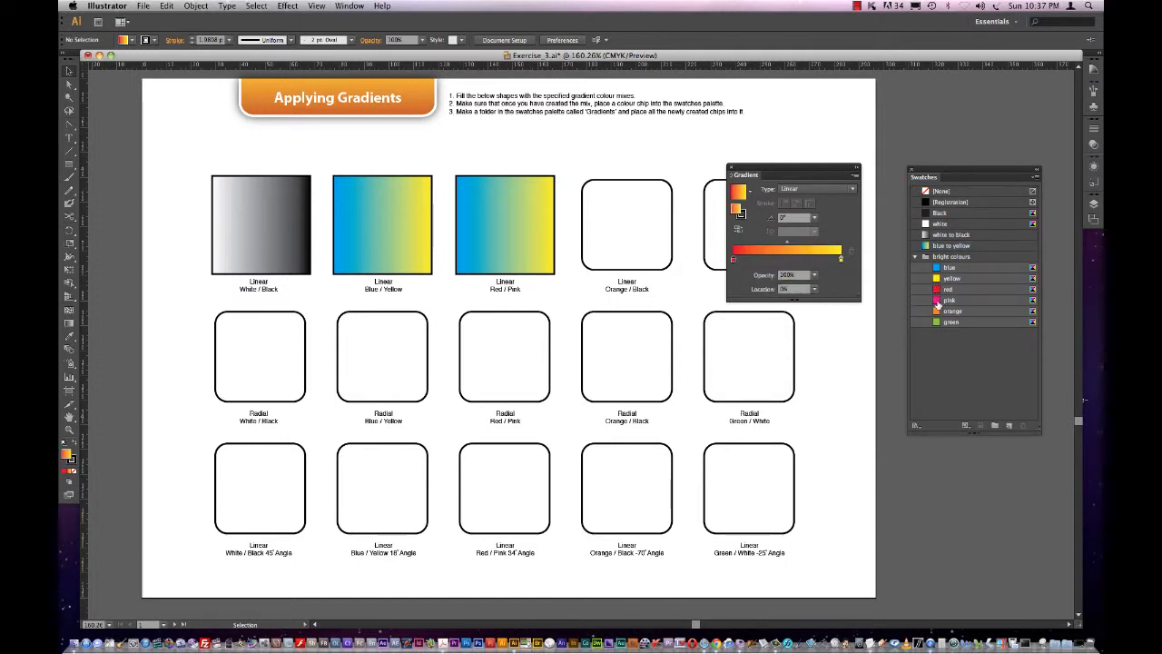
{"action": "left_click_drag", "start_coordinate": [937, 301], "coordinate": [841, 262]}
{"action": "left_click", "coordinate": [749, 190]}
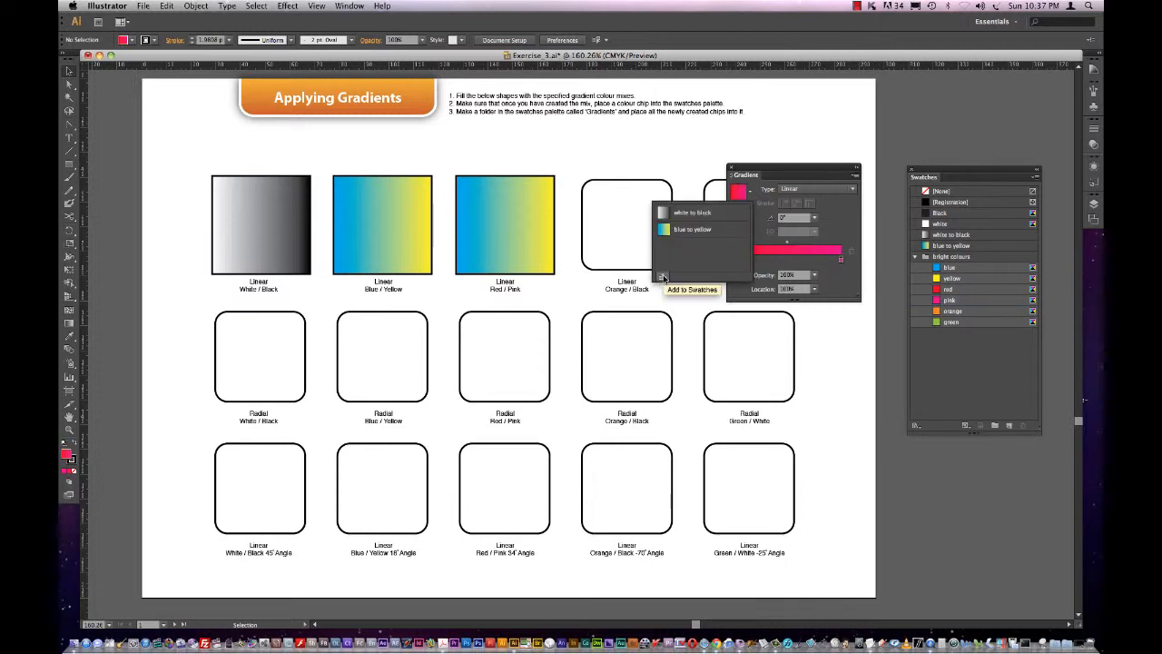
{"action": "left_click", "coordinate": [662, 277]}
{"action": "double_click", "coordinate": [979, 257]}
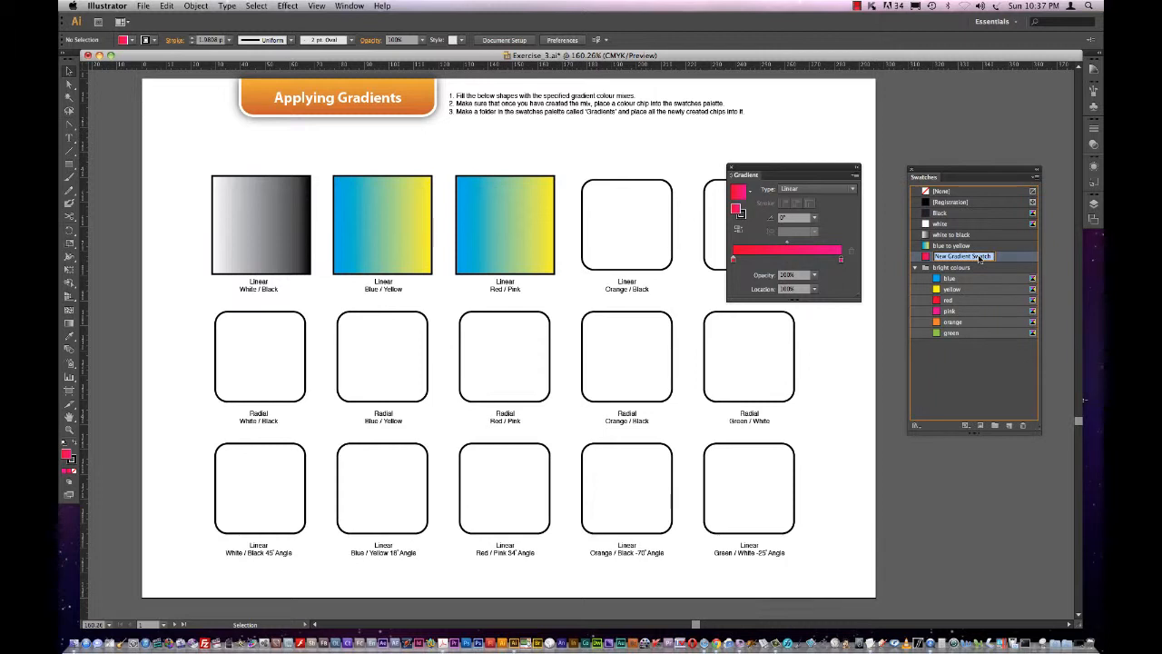
{"action": "type", "text": "red to pink"}
Step: Fill the square over Linear Red / Pink with the "red to pink" swatch
{"action": "left_click", "coordinate": [469, 221]}
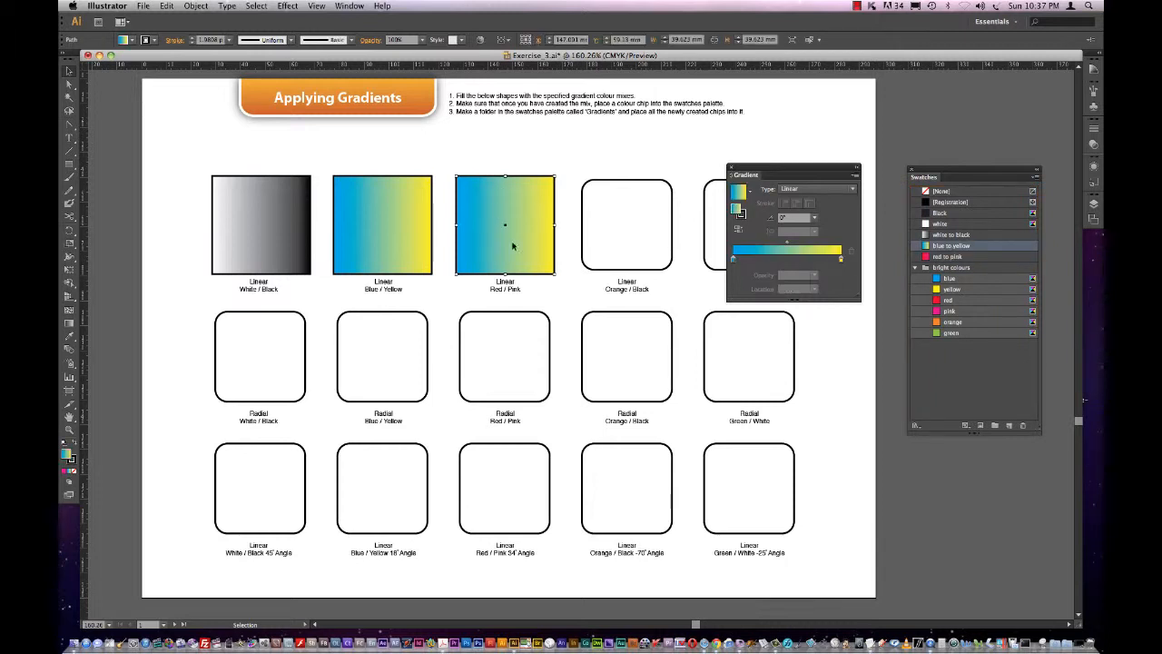
{"action": "left_click", "coordinate": [948, 256]}
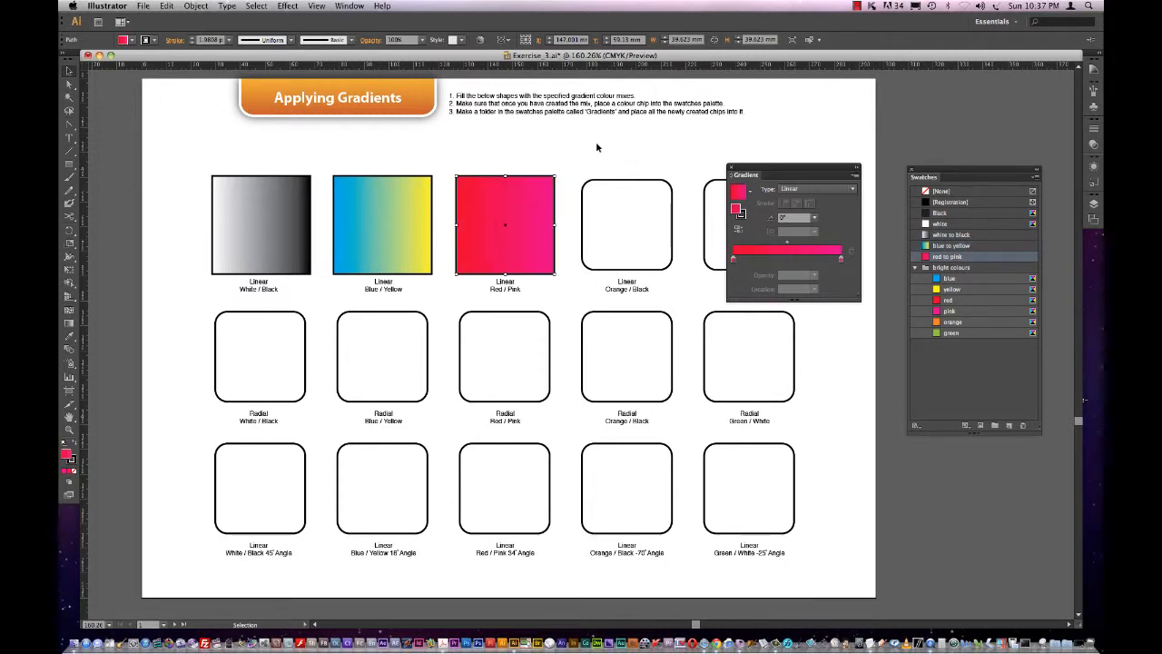
Step: Duplicate the red-to-pink square horizontally onto the Linear Orange / Black shape and deselect everything
{"action": "scroll", "coordinate": [597, 147], "scroll_direction": "right", "scroll_amount": 5}
{"action": "left_click_drag", "start_coordinate": [376, 202], "coordinate": [500, 205]}
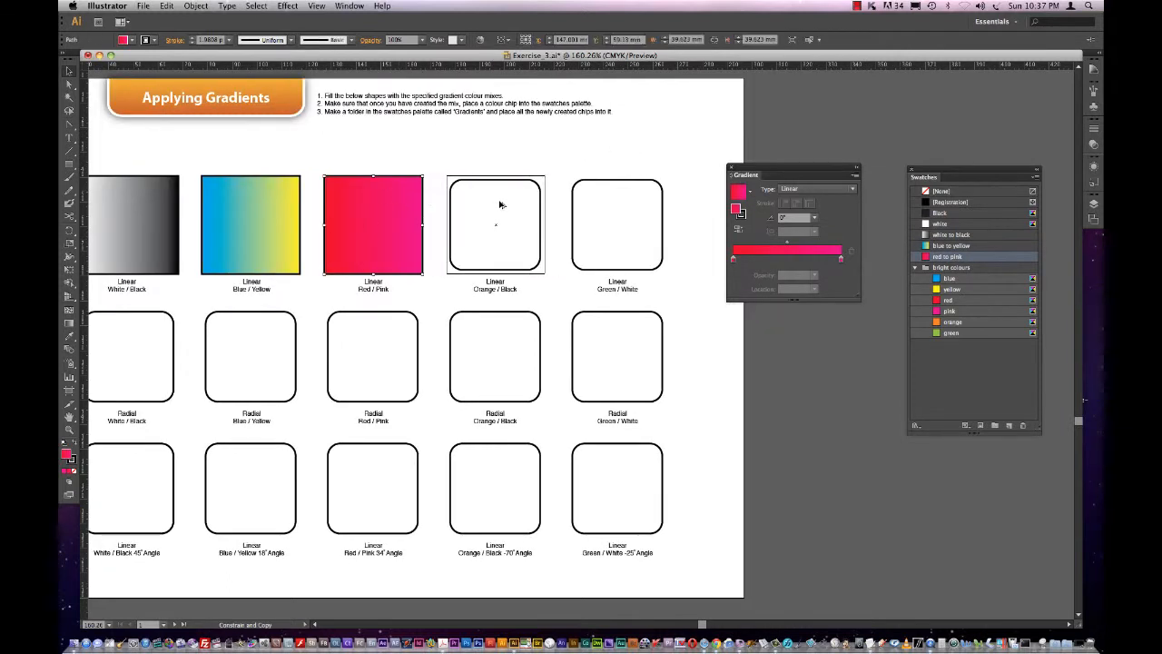
{"action": "left_click_drag", "start_coordinate": [500, 203], "coordinate": [498, 203]}
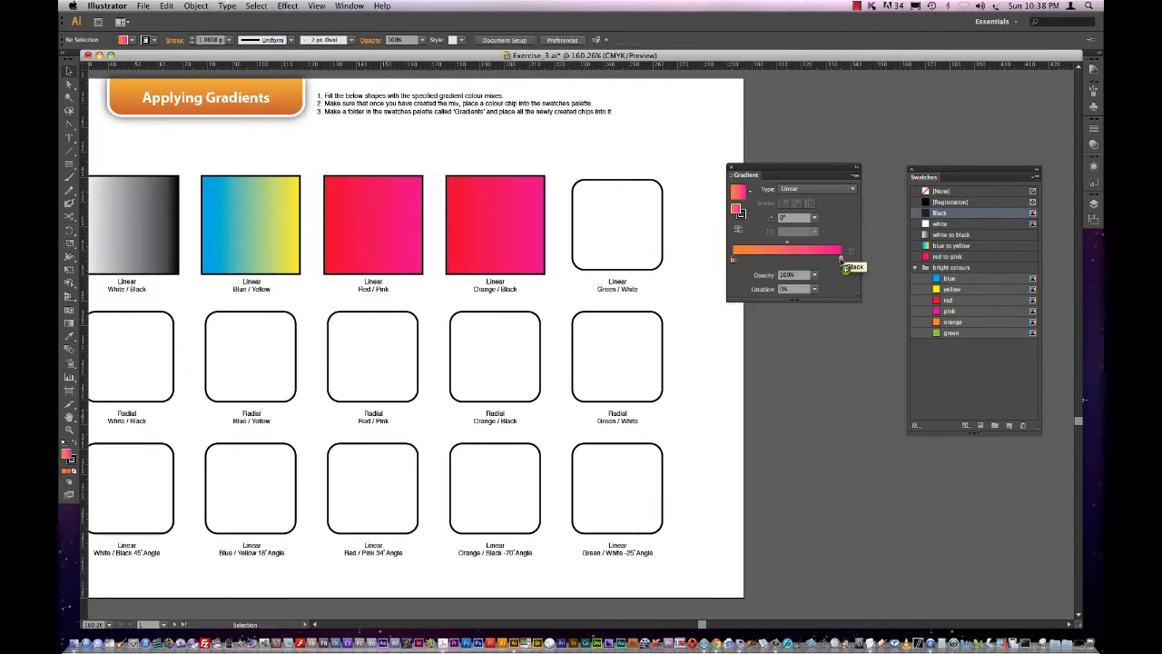
Step: Change the linear gradient to run from the orange swatch to the Black swatch and add it to the swatches
{"action": "left_click_drag", "start_coordinate": [840, 255], "coordinate": [841, 259]}
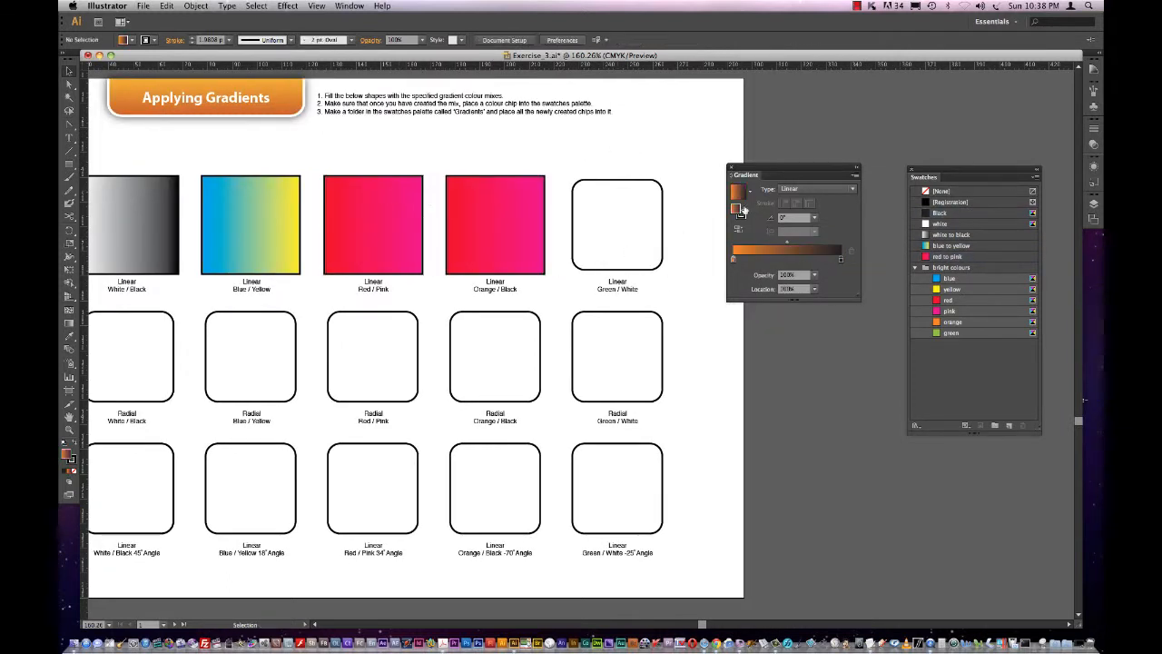
{"action": "left_click", "coordinate": [750, 190]}
{"action": "left_click", "coordinate": [663, 278]}
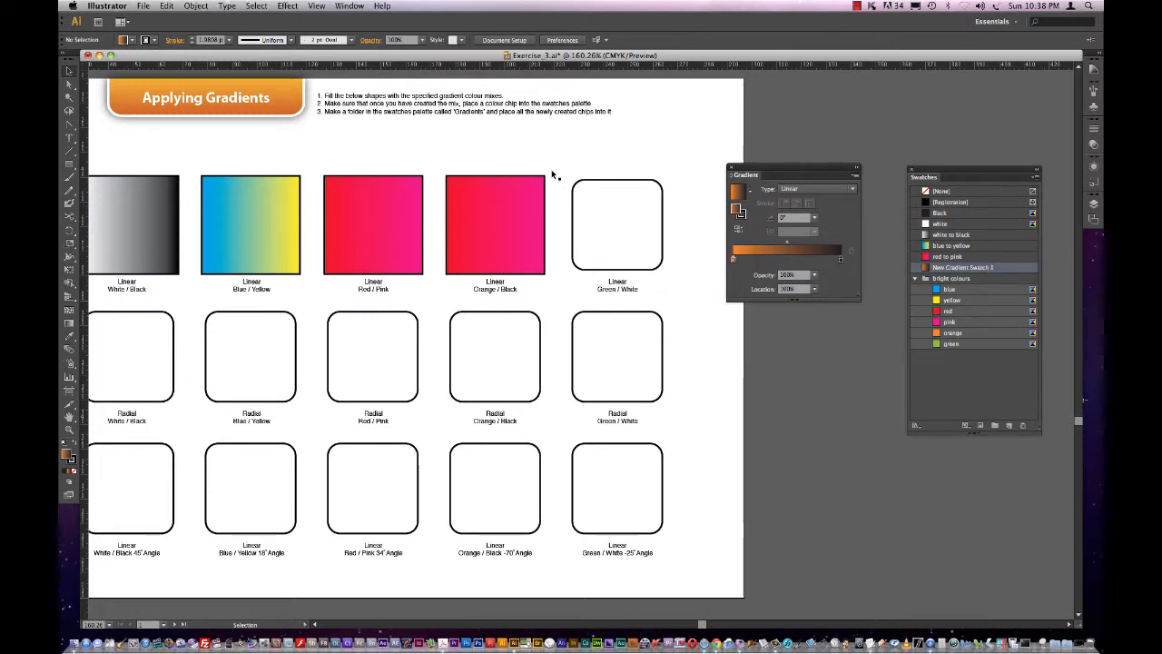
Step: Fill the square over Linear Orange / Black with the new orange-to-black gradient swatch and deselect it
{"action": "left_click", "coordinate": [535, 189]}
{"action": "left_click", "coordinate": [959, 270]}
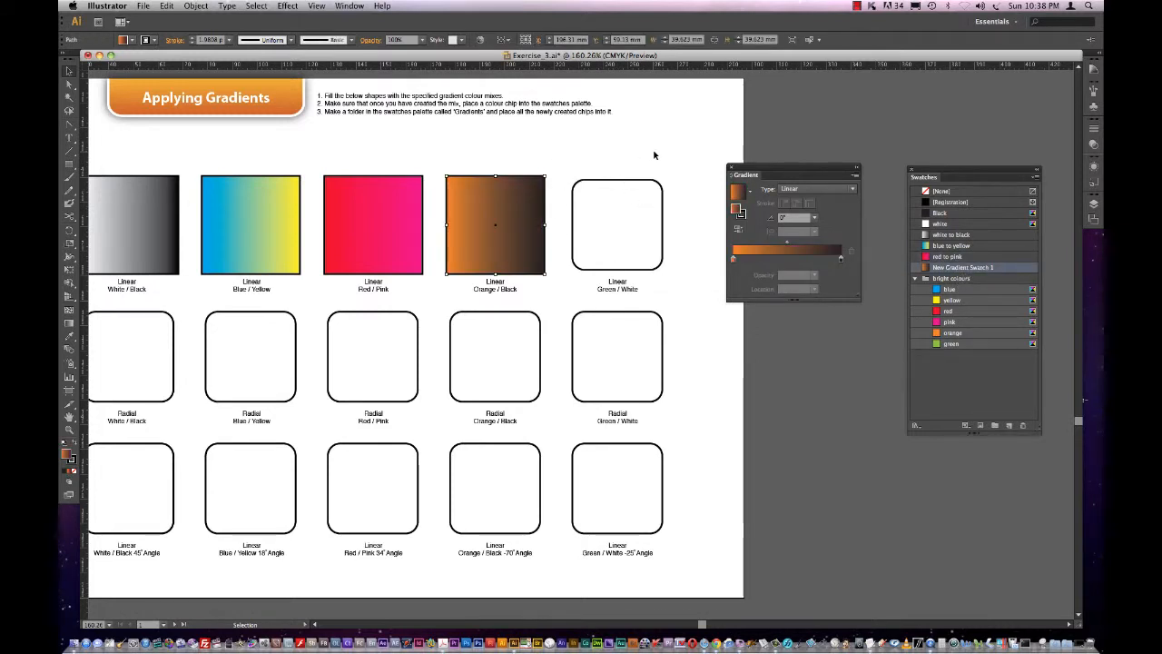
{"action": "left_click", "coordinate": [654, 156]}
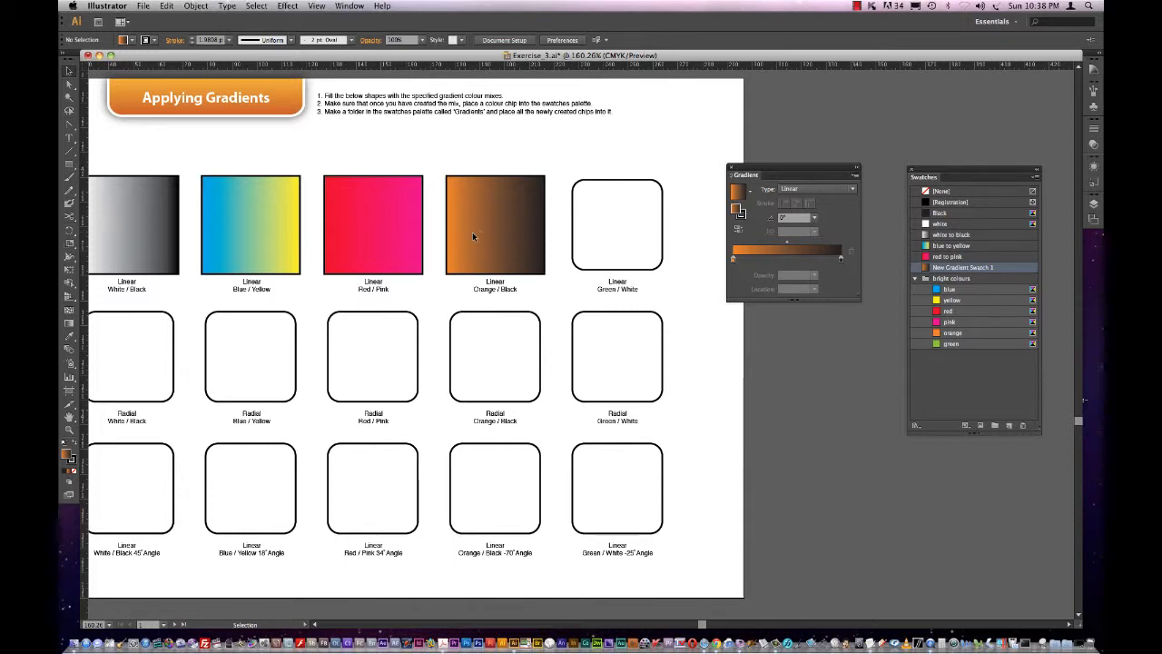
Step: Duplicate the orange-to-black square onto the Linear Green / White shape and change the gradient to run from green to white
{"action": "left_click_drag", "start_coordinate": [473, 232], "coordinate": [595, 233]}
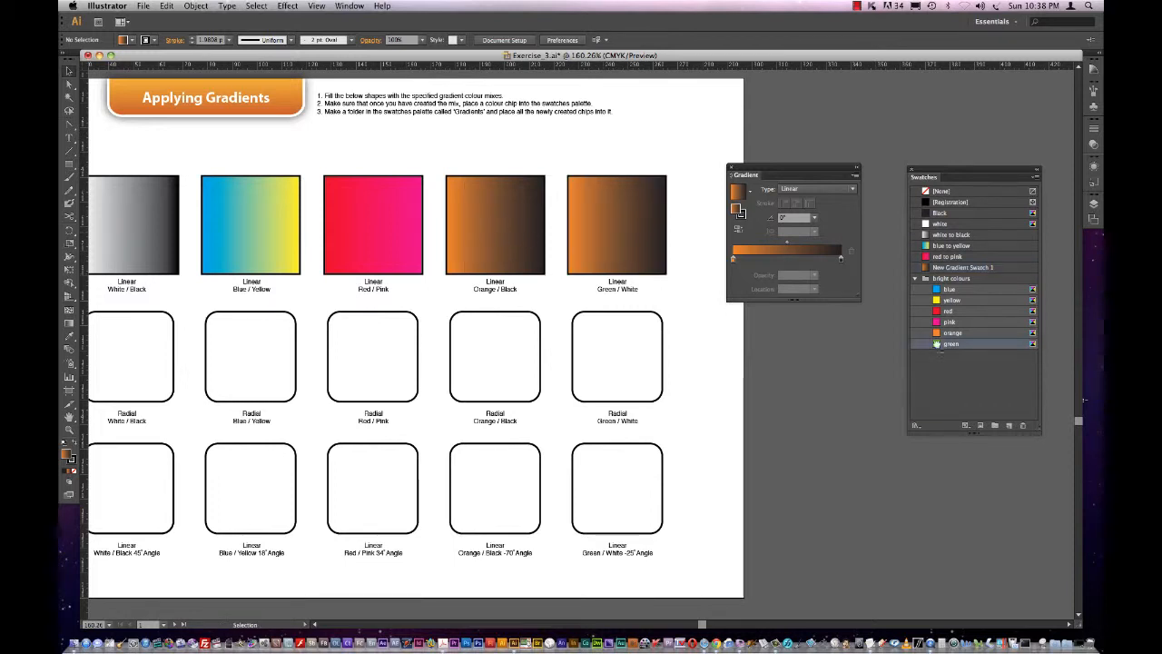
{"action": "left_click_drag", "start_coordinate": [937, 343], "coordinate": [735, 263]}
{"action": "left_click_drag", "start_coordinate": [940, 223], "coordinate": [841, 261]}
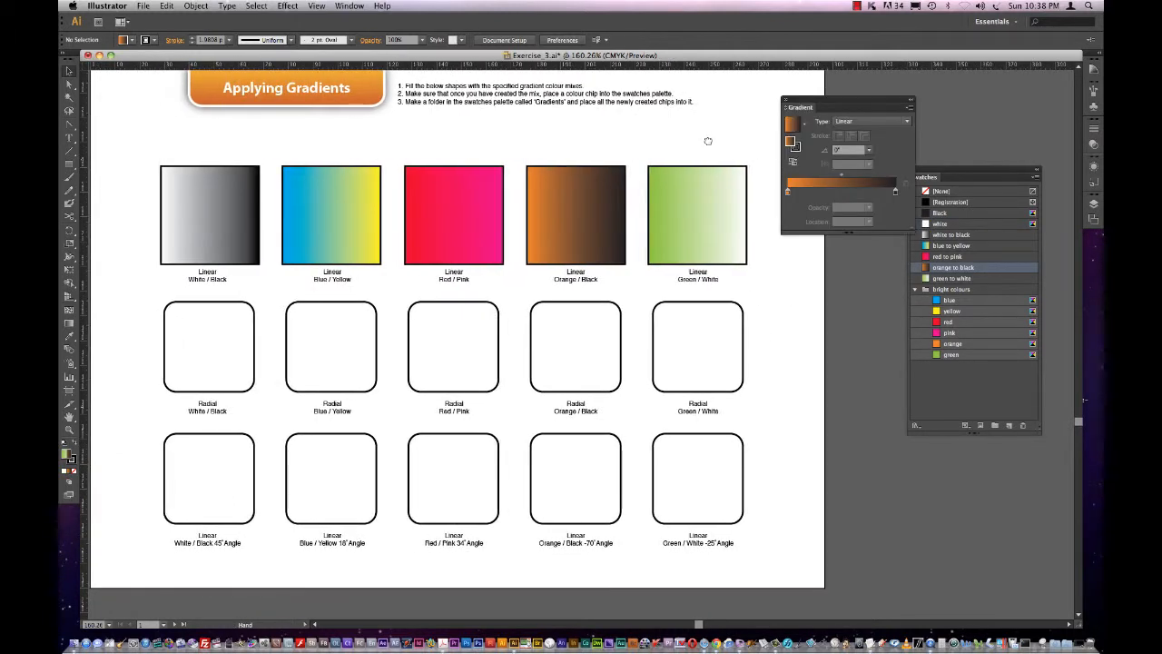
Step: Duplicate all five linear gradient squares straight down onto the row of Radial shapes
{"action": "left_click_drag", "start_coordinate": [800, 112], "coordinate": [792, 96]}
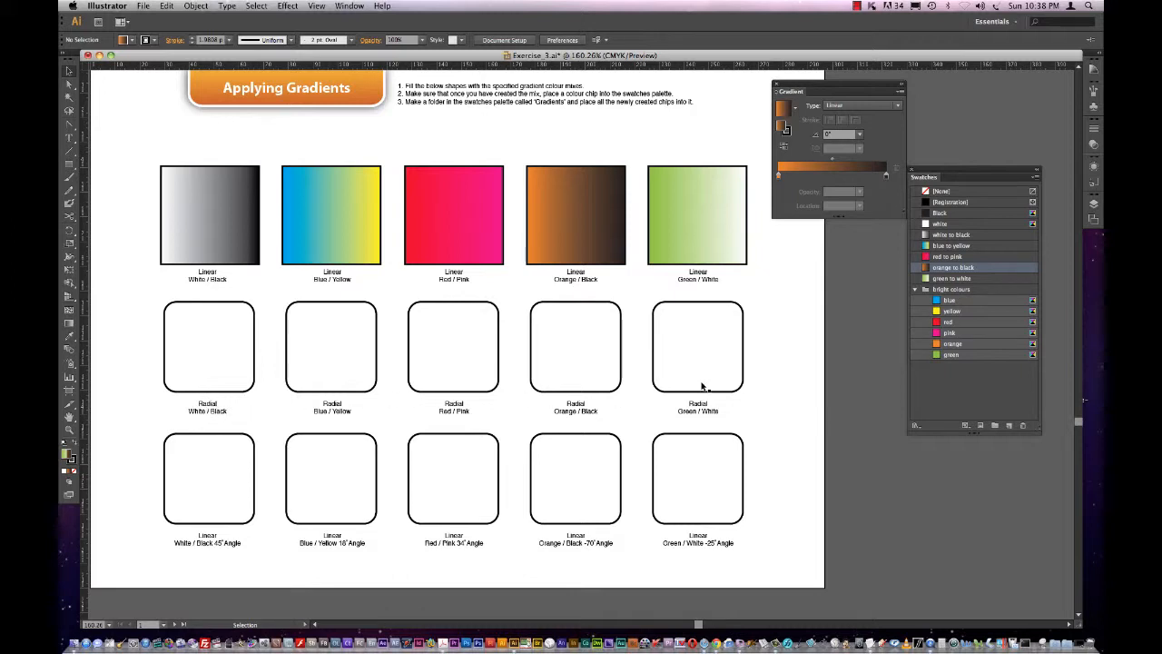
{"action": "left_click_drag", "start_coordinate": [198, 147], "coordinate": [725, 170]}
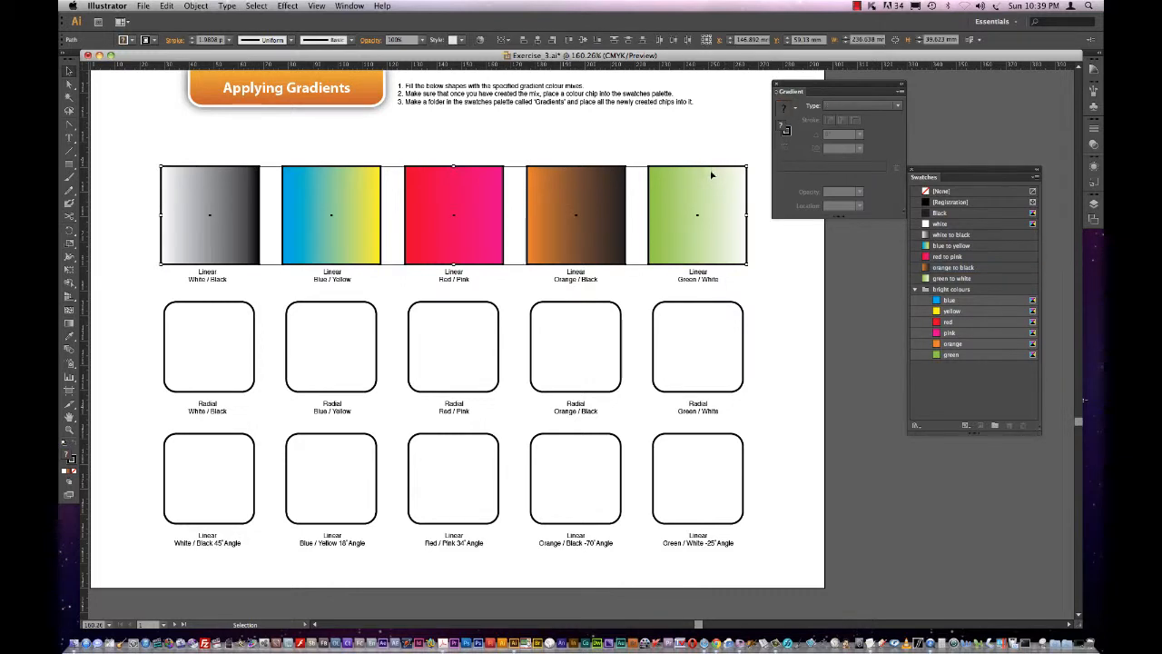
{"action": "left_click_drag", "start_coordinate": [710, 175], "coordinate": [687, 308]}
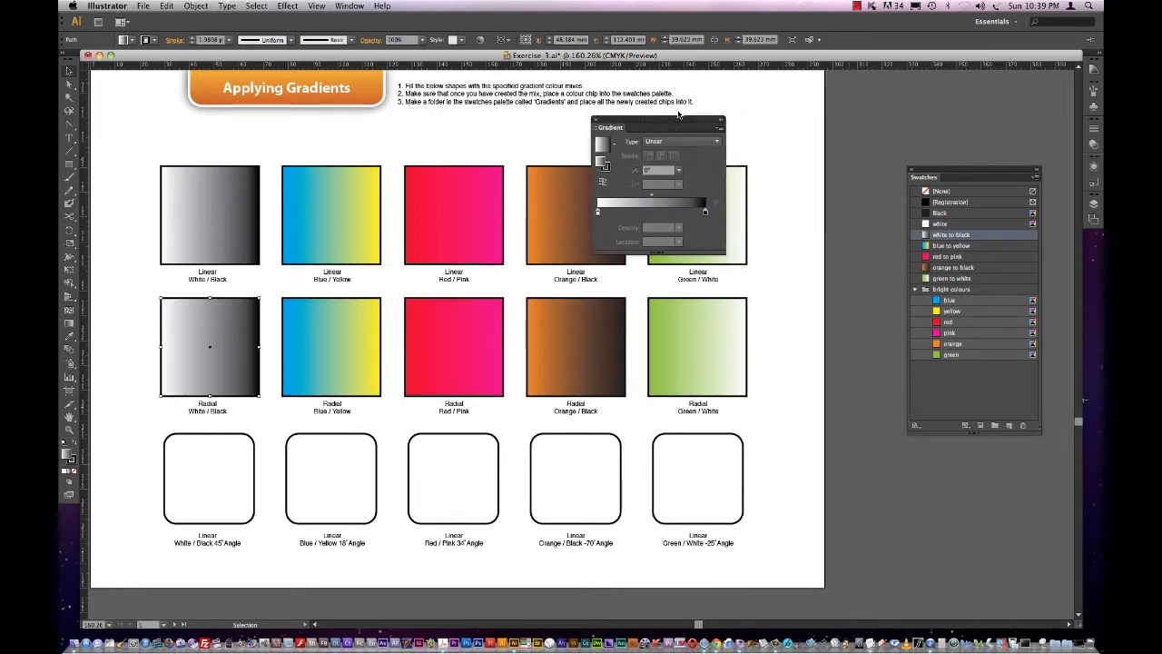
Step: Change the Radial White / Black square's gradient type to Radial, reversing its direction briefly and restoring white at the centre
{"action": "left_click_drag", "start_coordinate": [678, 114], "coordinate": [668, 128]}
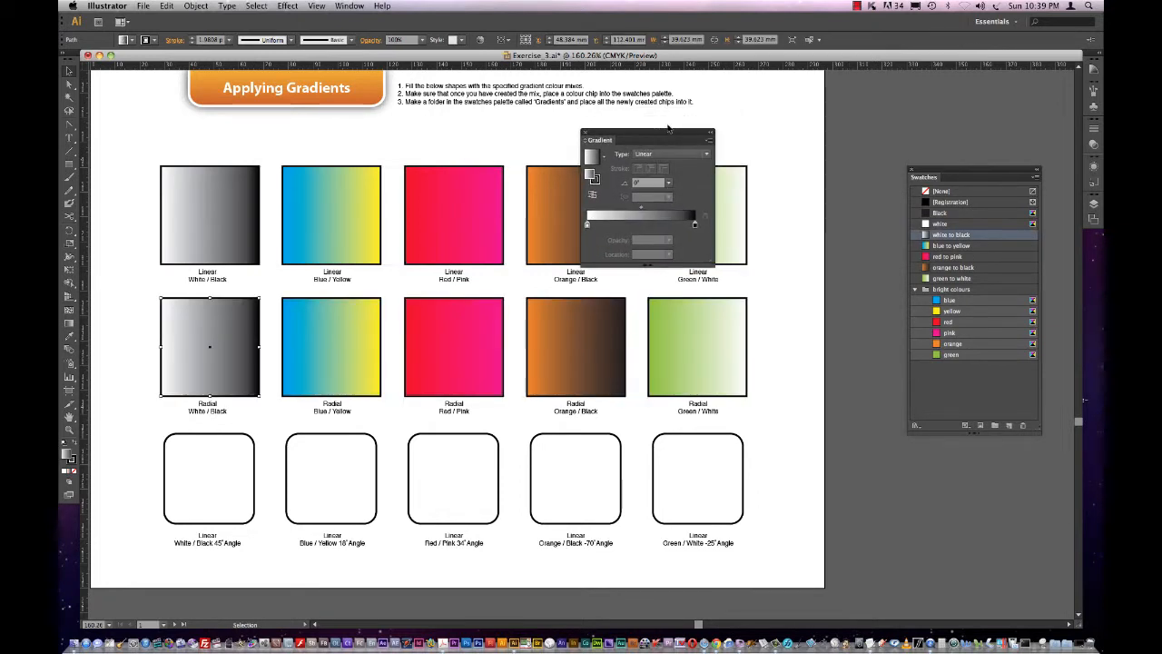
{"action": "left_click", "coordinate": [706, 157]}
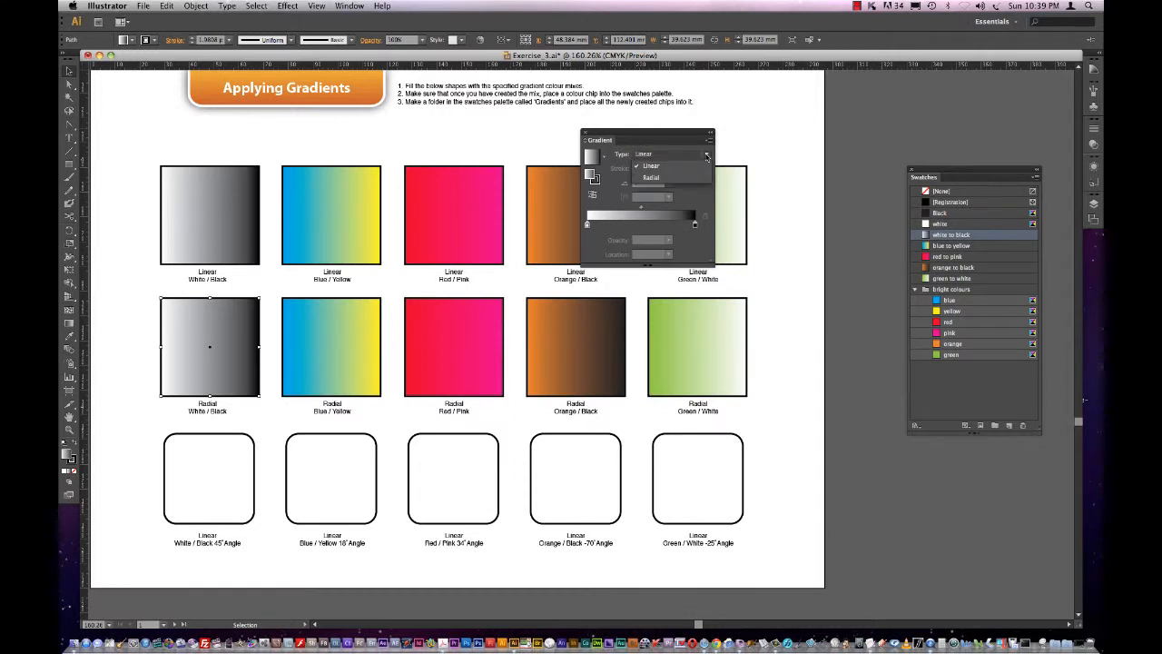
{"action": "left_click", "coordinate": [706, 177]}
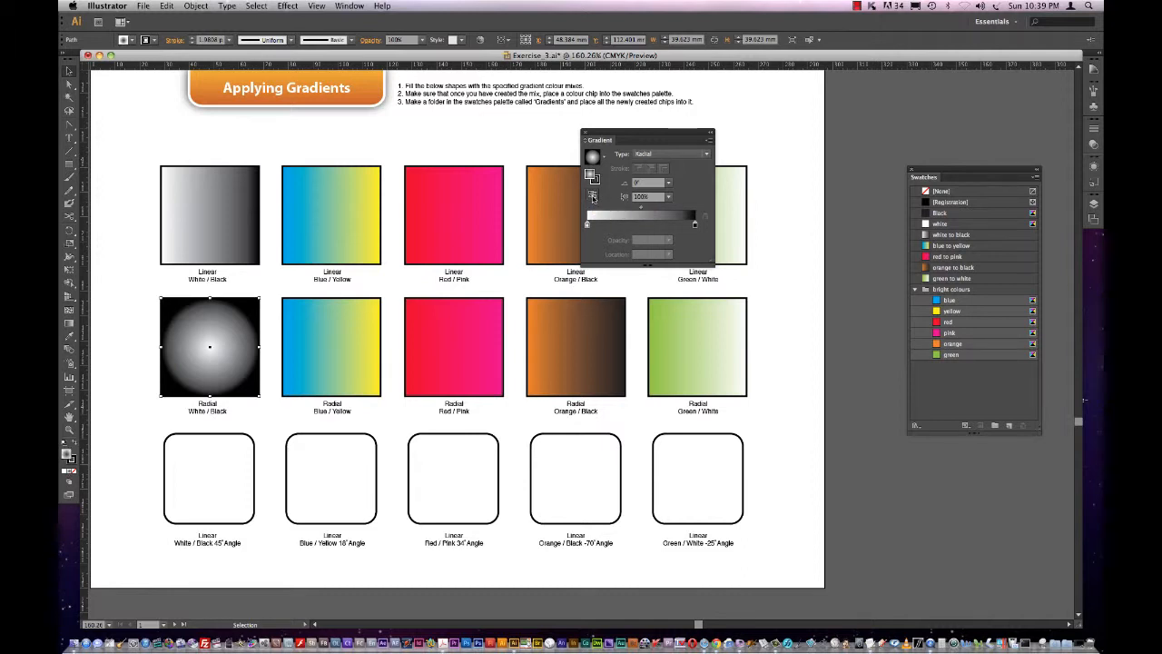
{"action": "left_click", "coordinate": [593, 197]}
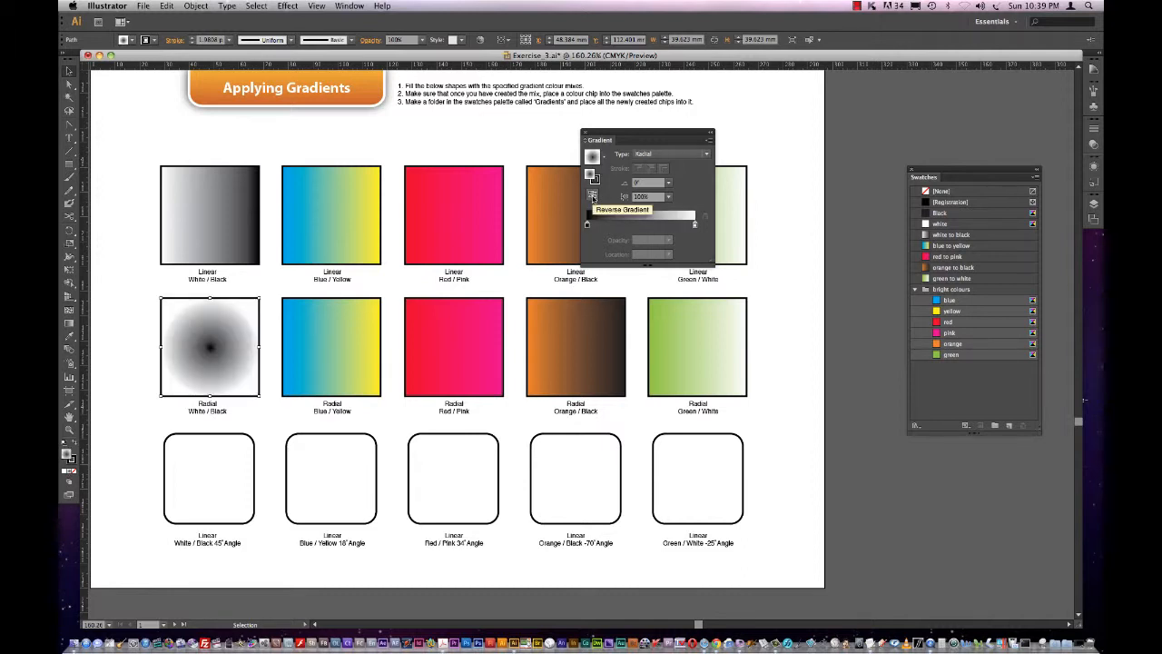
{"action": "left_click", "coordinate": [593, 197]}
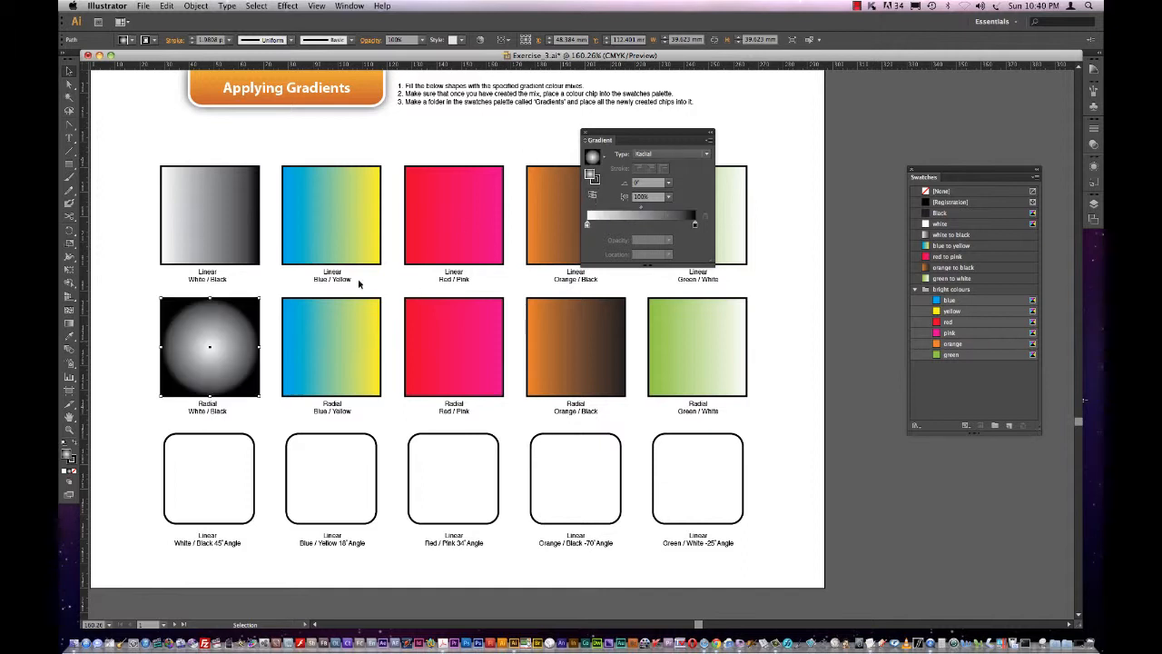
Step: Change the gradient type to Radial for the second-row Blue / Yellow and Red / Pink squares
{"action": "left_click", "coordinate": [343, 325]}
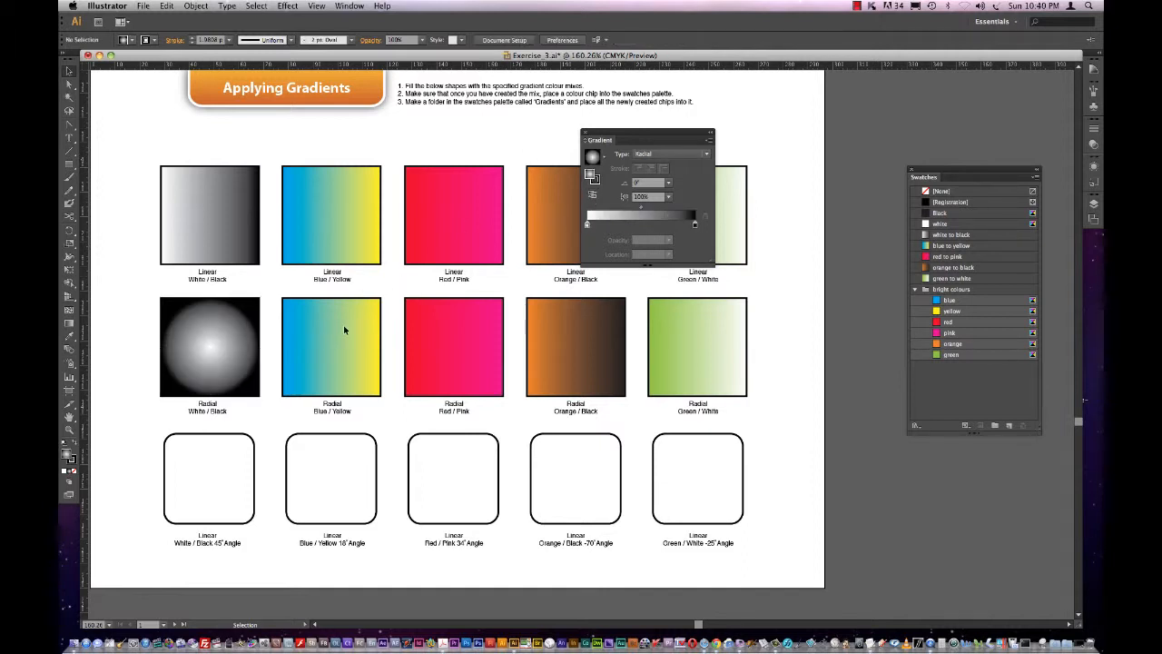
{"action": "left_click", "coordinate": [654, 160]}
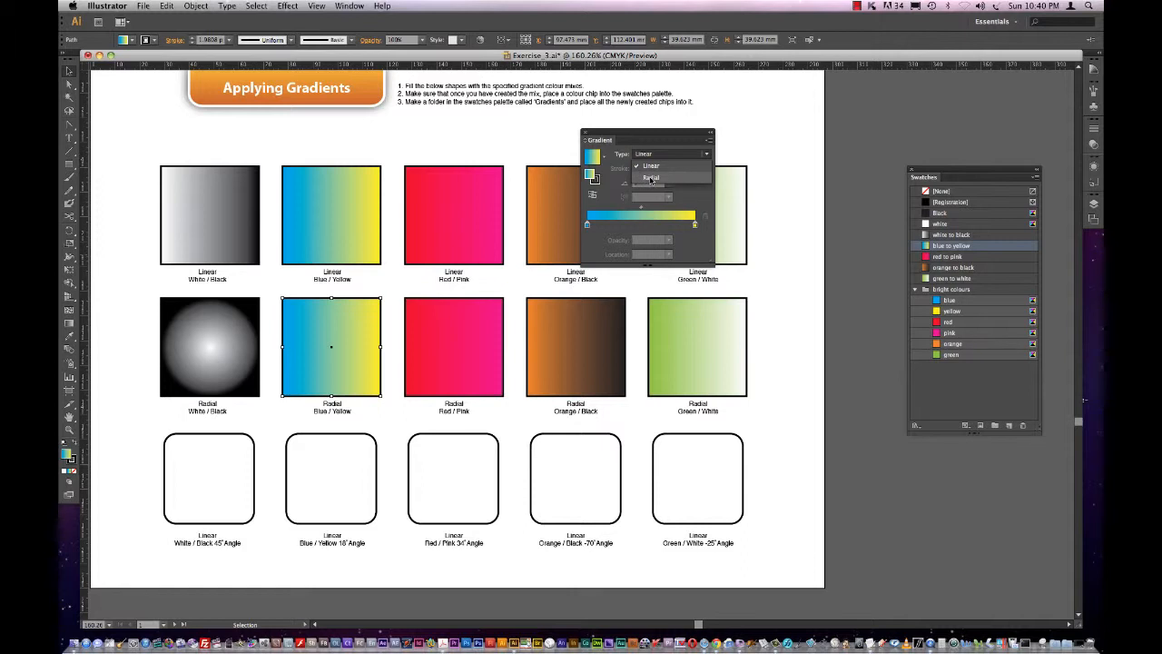
{"action": "left_click", "coordinate": [650, 181]}
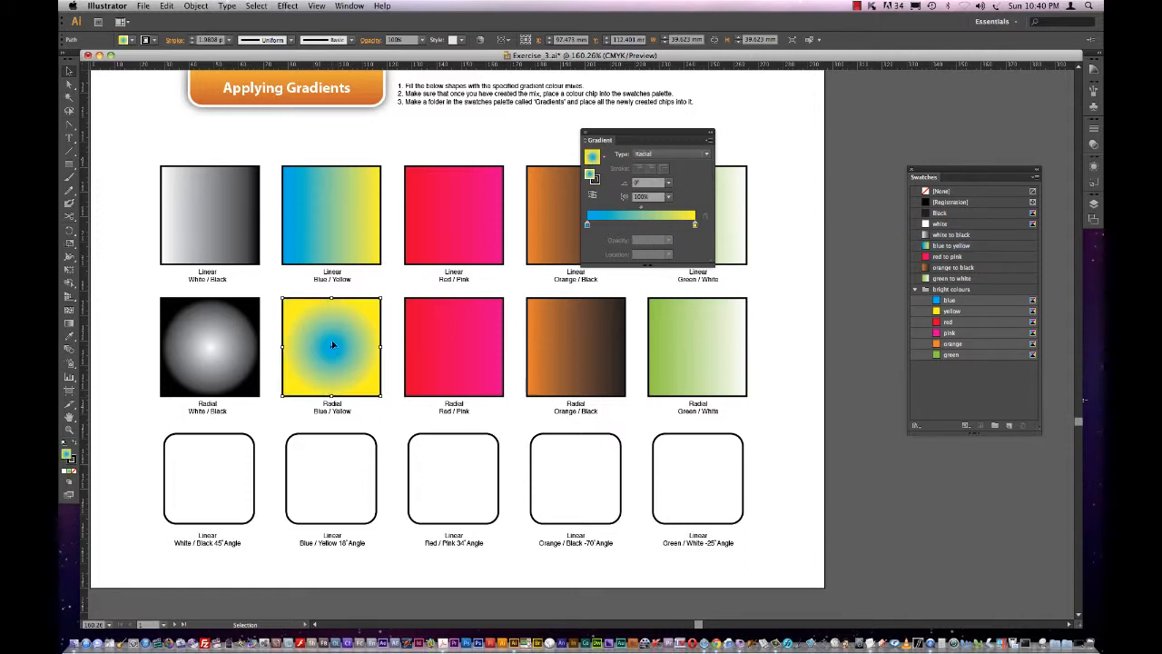
{"action": "left_click", "coordinate": [476, 377]}
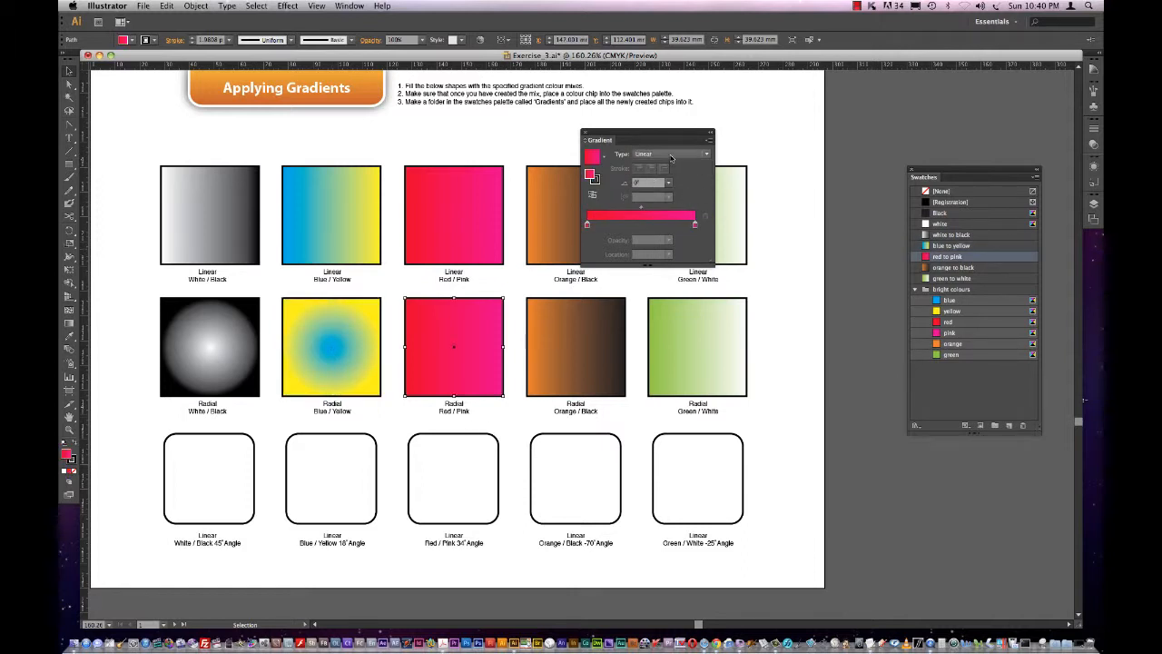
{"action": "left_click", "coordinate": [690, 157]}
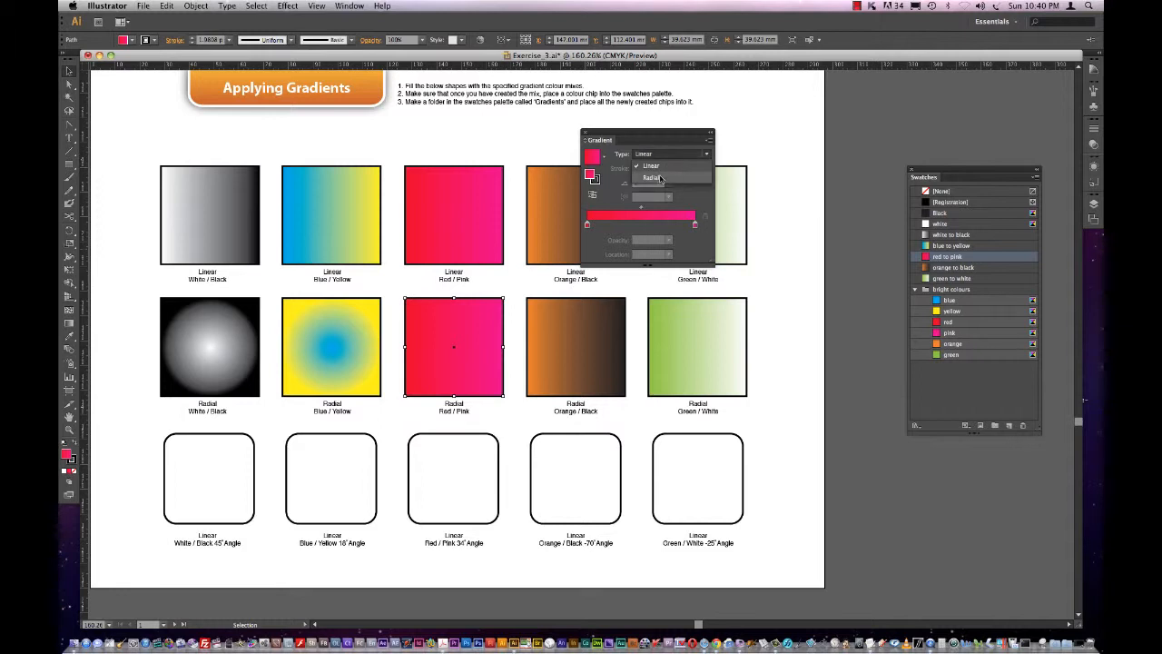
{"action": "left_click", "coordinate": [651, 177]}
Step: Change the gradient type to Radial for the second-row Orange / Black and Green / White squares
{"action": "left_click", "coordinate": [599, 377]}
{"action": "left_click", "coordinate": [667, 156]}
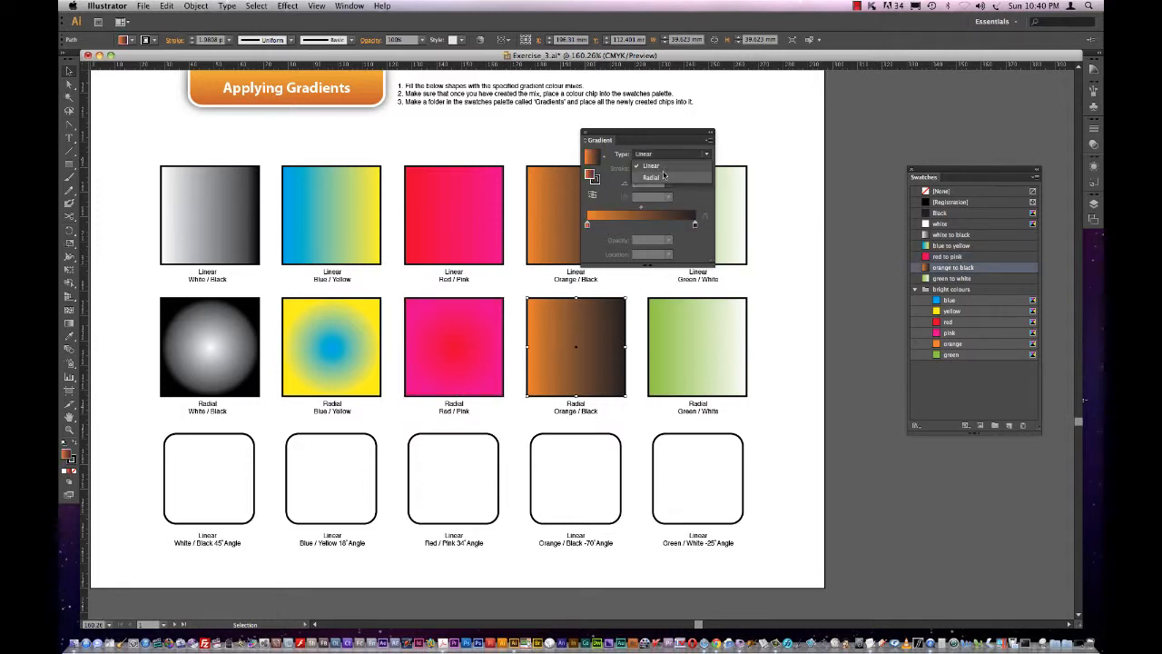
{"action": "left_click", "coordinate": [651, 177]}
{"action": "left_click", "coordinate": [695, 346]}
{"action": "left_click", "coordinate": [687, 156]}
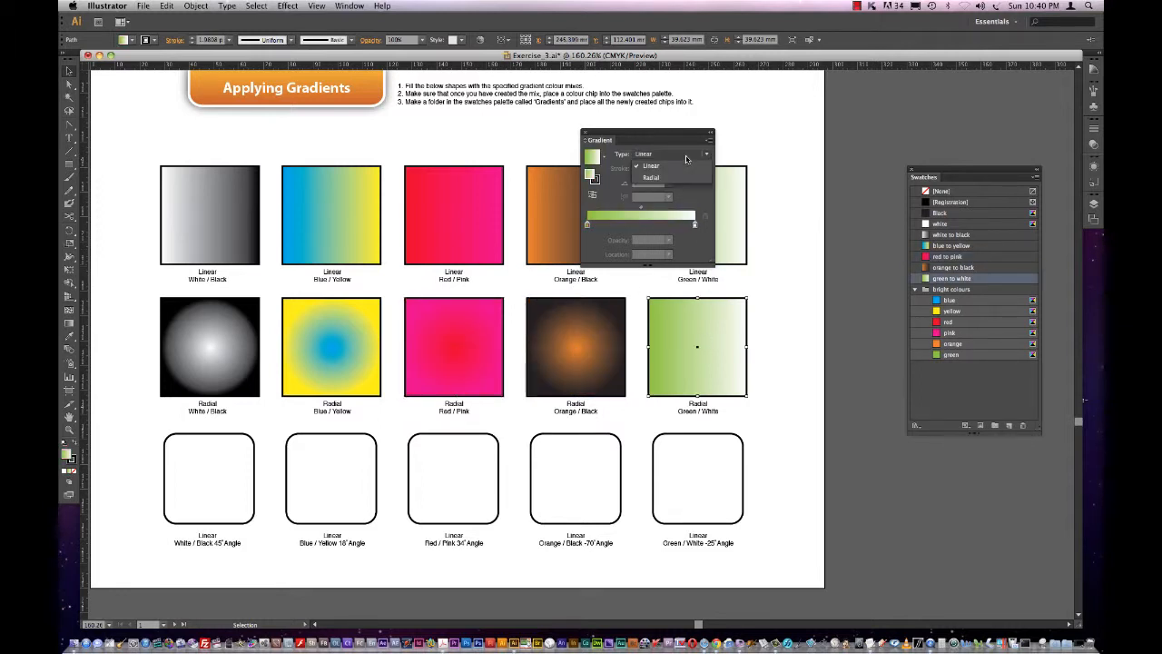
{"action": "left_click", "coordinate": [677, 177]}
{"action": "left_click", "coordinate": [762, 291]}
Step: Add the radial gradients of the Green / White and Orange / Black squares to the swatches
{"action": "left_click", "coordinate": [731, 324]}
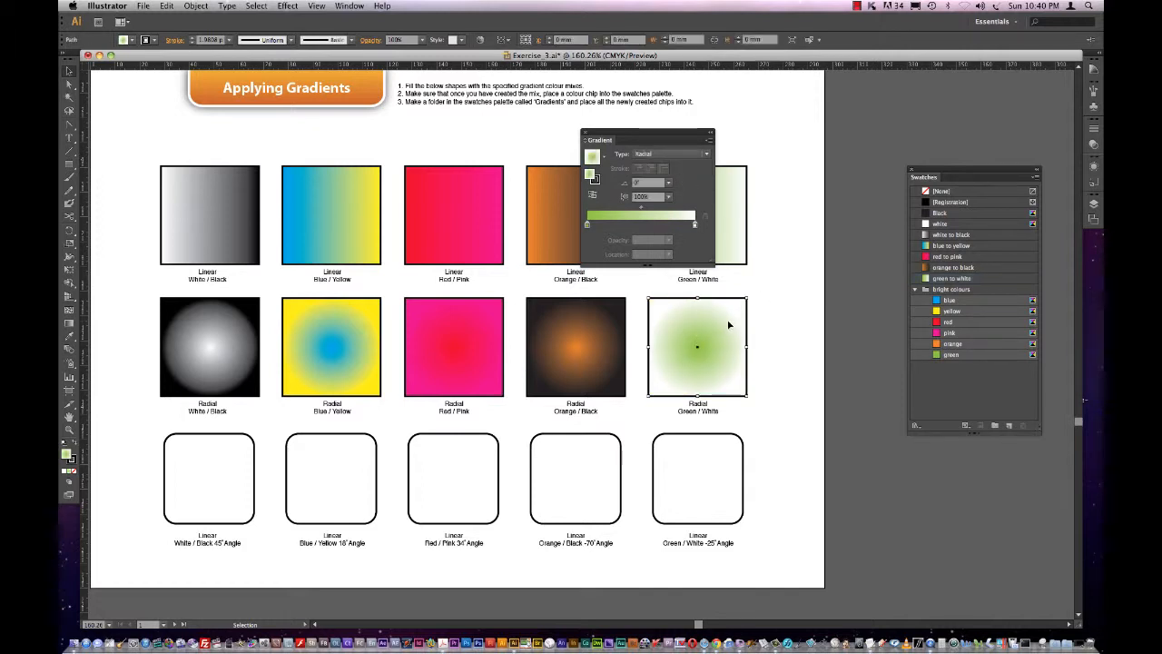
{"action": "left_click", "coordinate": [603, 156]}
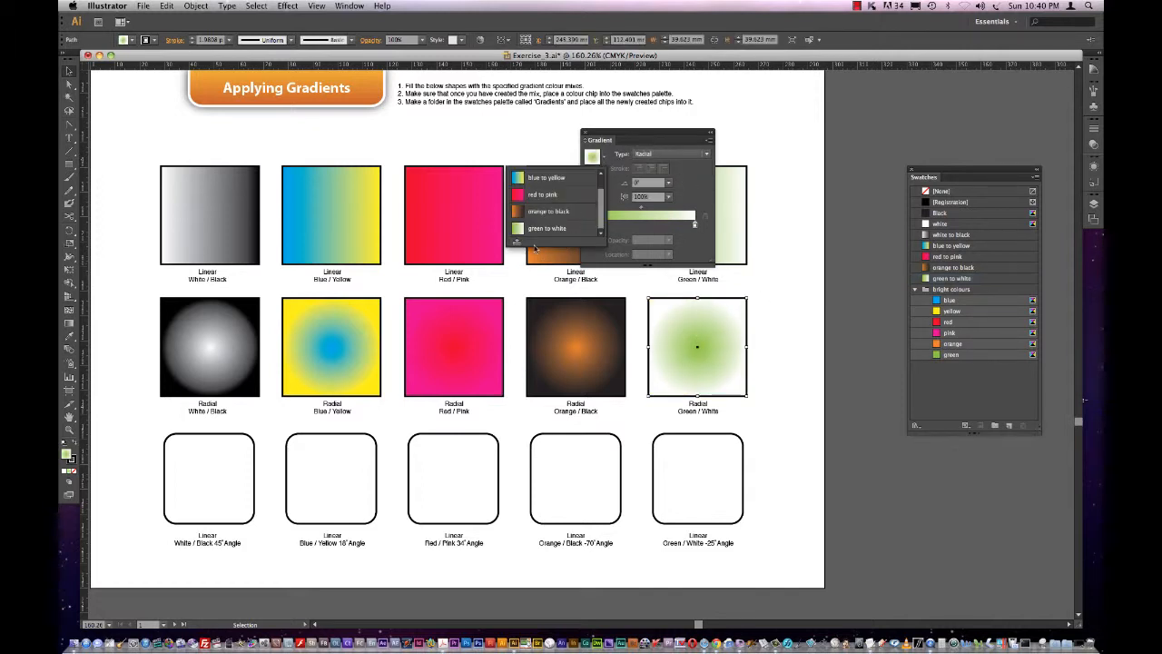
{"action": "left_click", "coordinate": [517, 242]}
{"action": "left_click", "coordinate": [616, 356]}
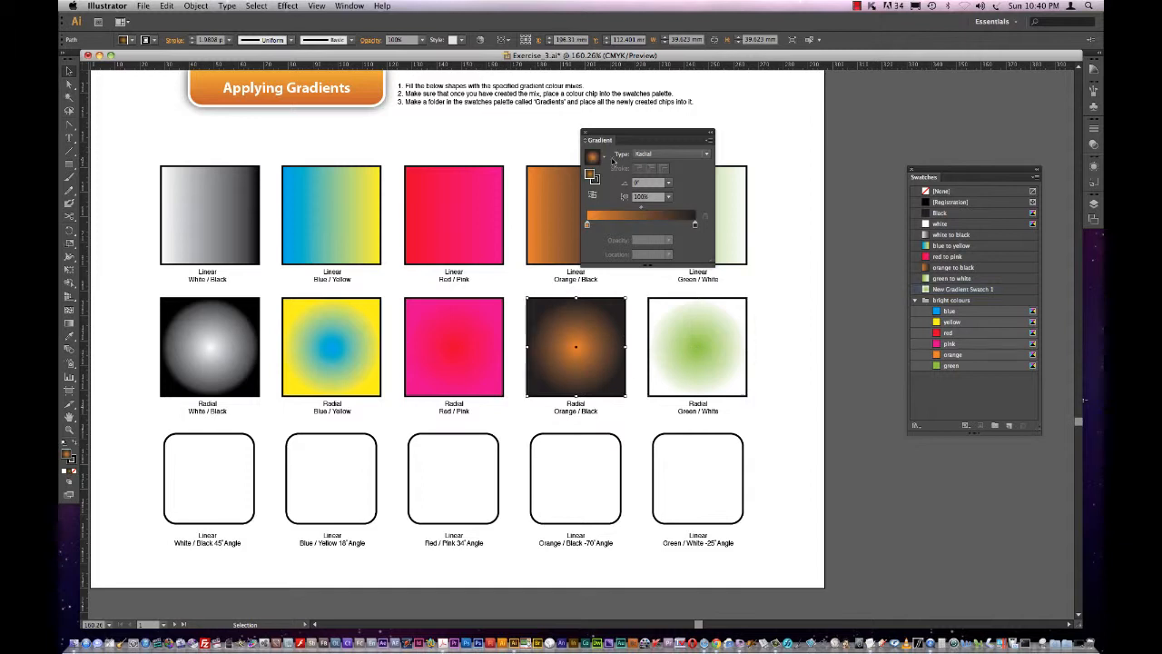
{"action": "left_click", "coordinate": [603, 157]}
{"action": "left_click", "coordinate": [529, 242]}
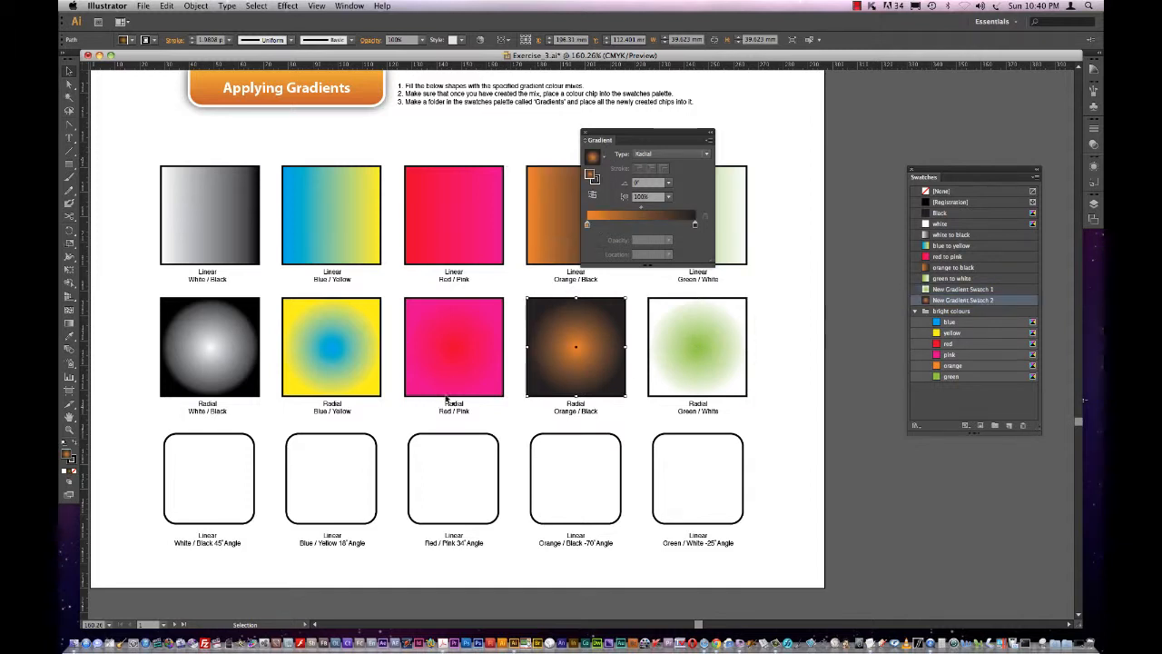
Step: Add the radial gradients of the Red / Pink and Blue / Yellow squares to the swatches
{"action": "left_click", "coordinate": [451, 392]}
{"action": "left_click", "coordinate": [604, 157]}
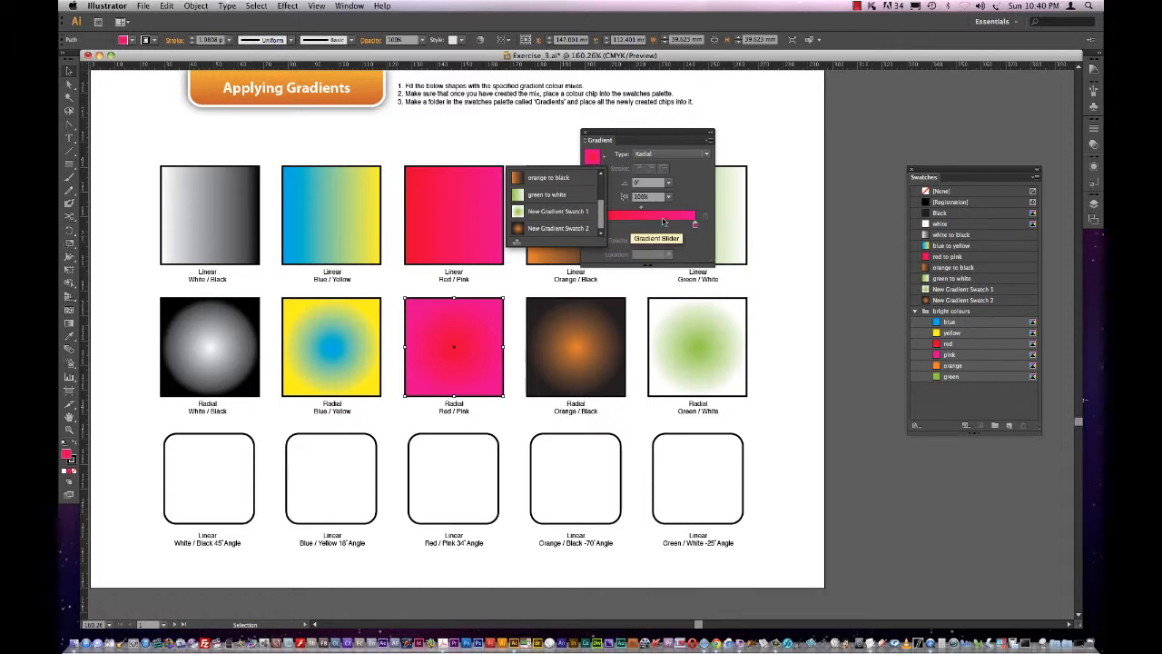
{"action": "left_click", "coordinate": [518, 242]}
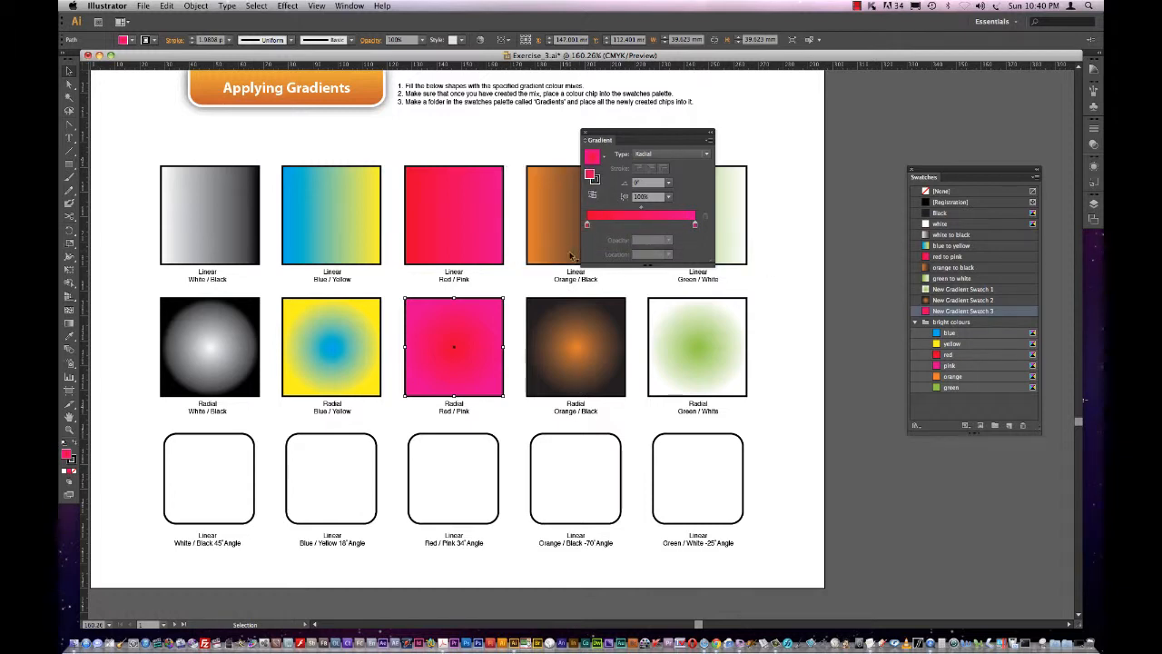
{"action": "left_click", "coordinate": [337, 357]}
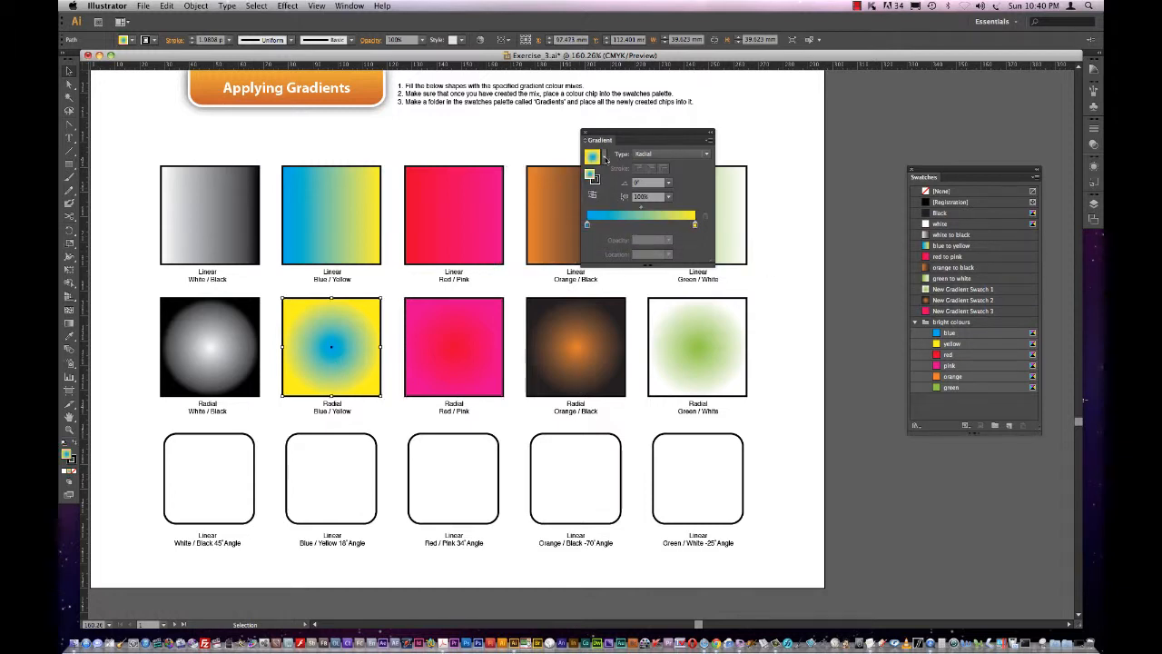
{"action": "left_click", "coordinate": [604, 158]}
{"action": "left_click", "coordinate": [519, 241]}
Step: Add the White / Black square's radial gradient to the swatches and deselect the square
{"action": "left_click", "coordinate": [210, 347]}
{"action": "left_click", "coordinate": [604, 158]}
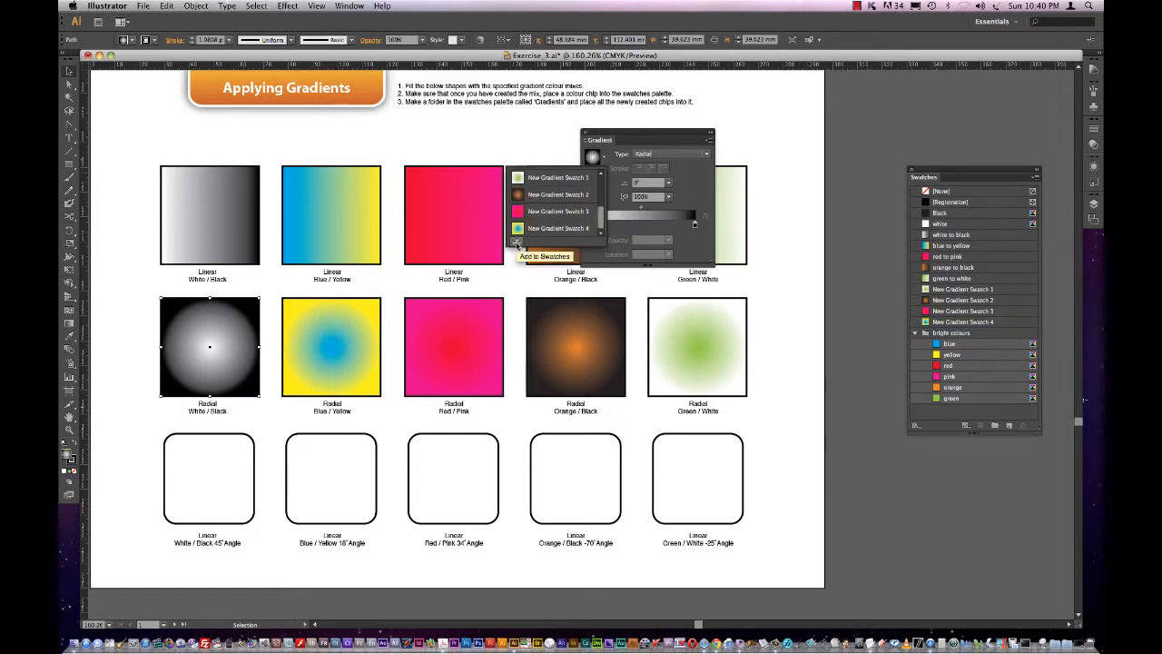
{"action": "left_click", "coordinate": [518, 243]}
{"action": "left_click", "coordinate": [799, 351]}
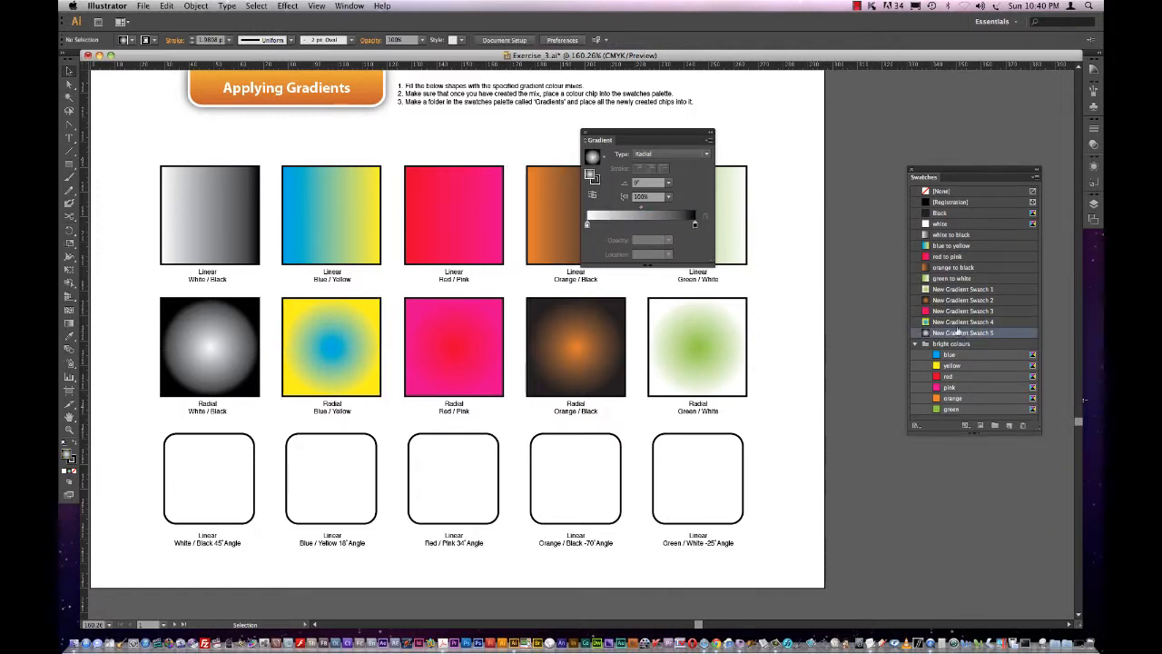
Step: Rename the green-and-white radial swatch "green to white radial" and the orange-and-black one "orange to black radial"
{"action": "left_click", "coordinate": [955, 290]}
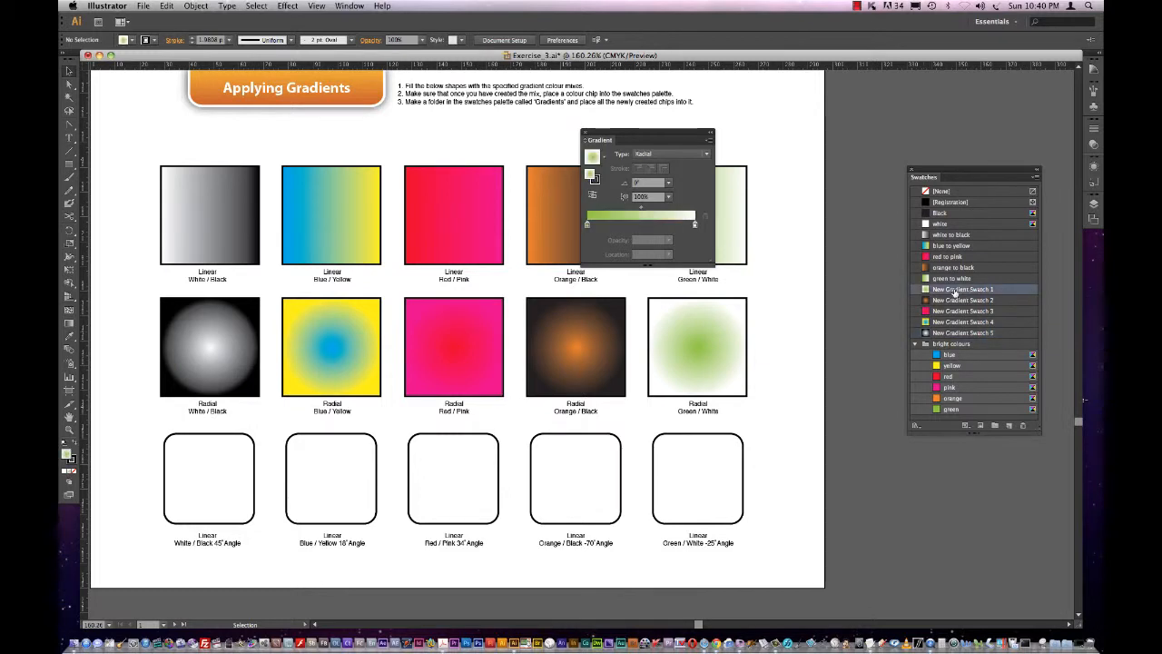
{"action": "double_click", "coordinate": [955, 289]}
{"action": "type", "text": "green"}
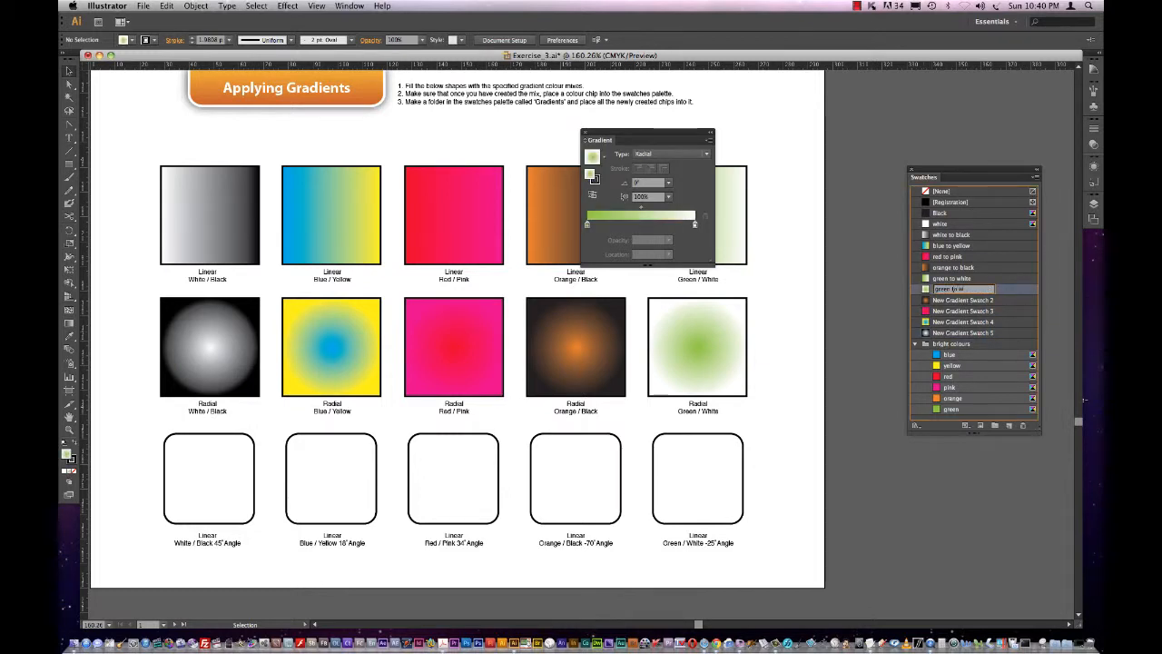
{"action": "type", "text": " to white radial"}
{"action": "key", "text": "Tab"}
{"action": "type", "text": "orange to black"}
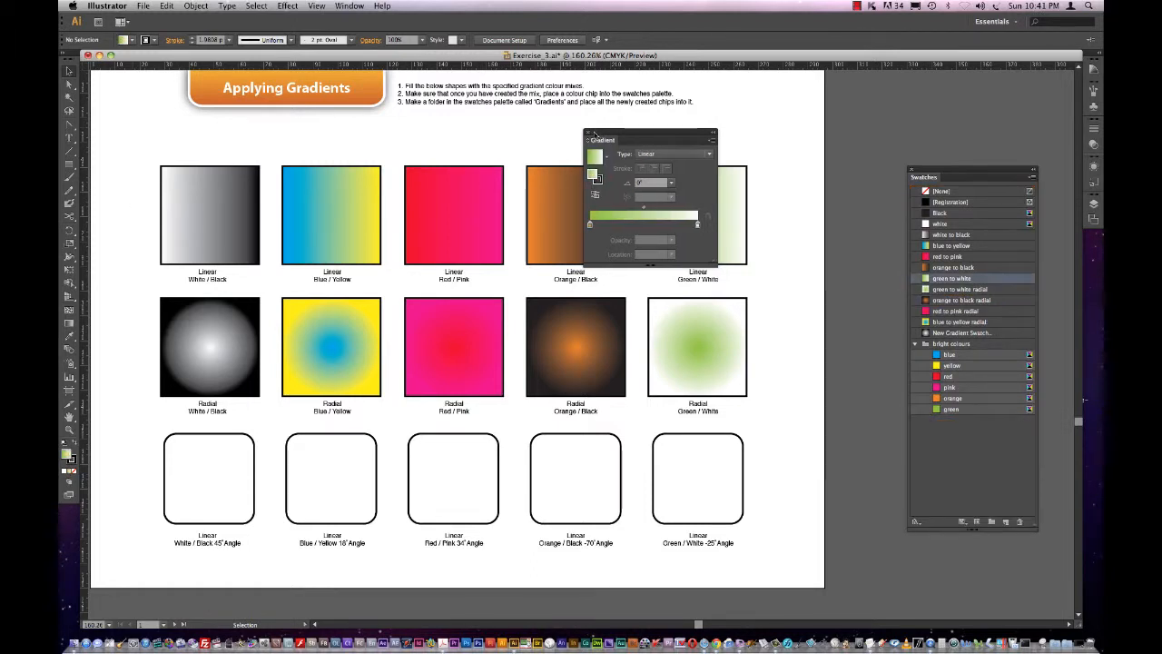
Step: Duplicate the five linear gradient squares from the upper row onto the empty angled-gradient row at the bottom of the page
{"action": "left_click_drag", "start_coordinate": [597, 135], "coordinate": [714, 113]}
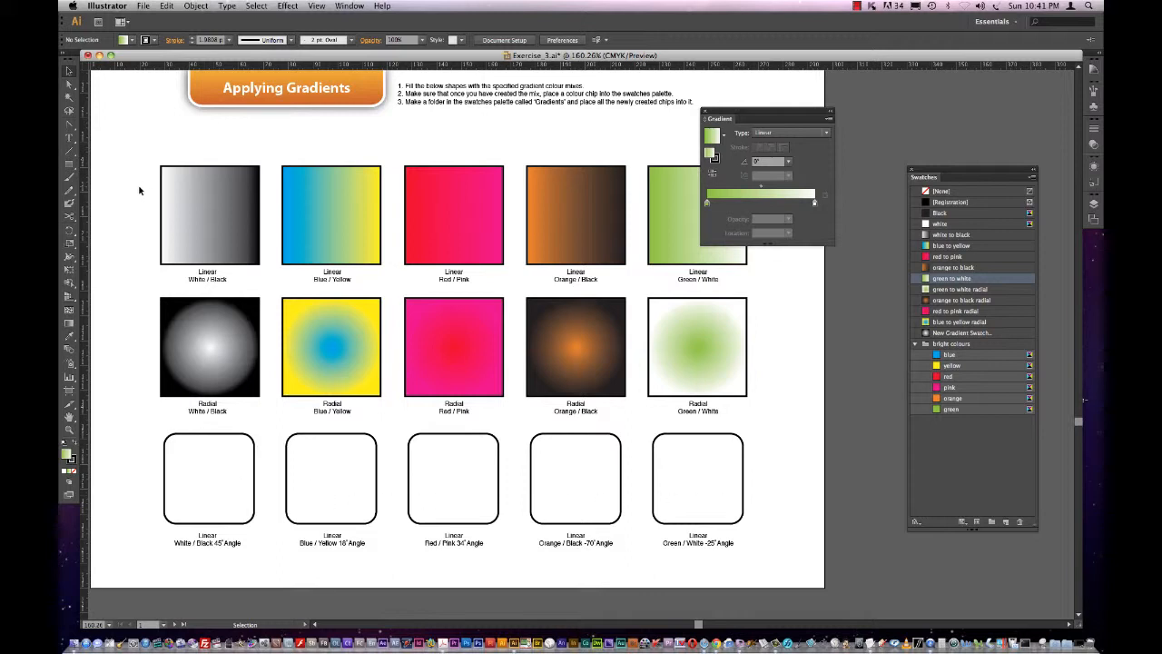
{"action": "left_click_drag", "start_coordinate": [139, 190], "coordinate": [717, 209]}
{"action": "left_click_drag", "start_coordinate": [196, 153], "coordinate": [702, 167]}
{"action": "left_click_drag", "start_coordinate": [599, 171], "coordinate": [585, 436]}
Step: Set the gradient angle of the bottom row's White / Black square to 45° and its Blue / Yellow square to 18°
{"action": "left_click", "coordinate": [222, 485]}
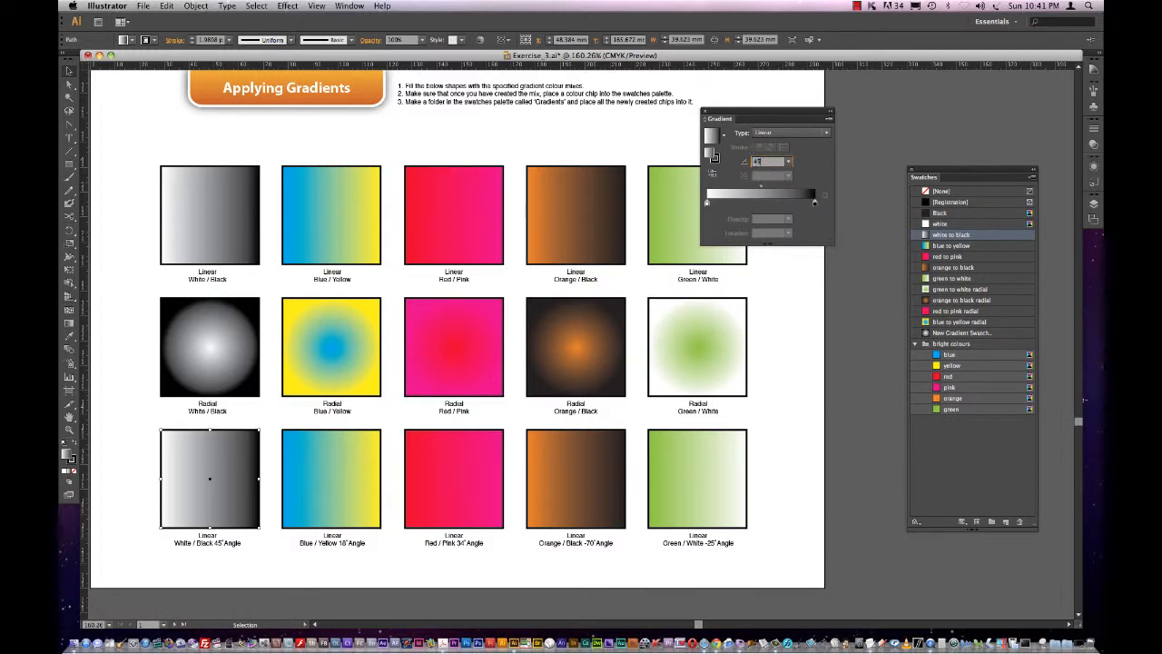
{"action": "left_click", "coordinate": [332, 478]}
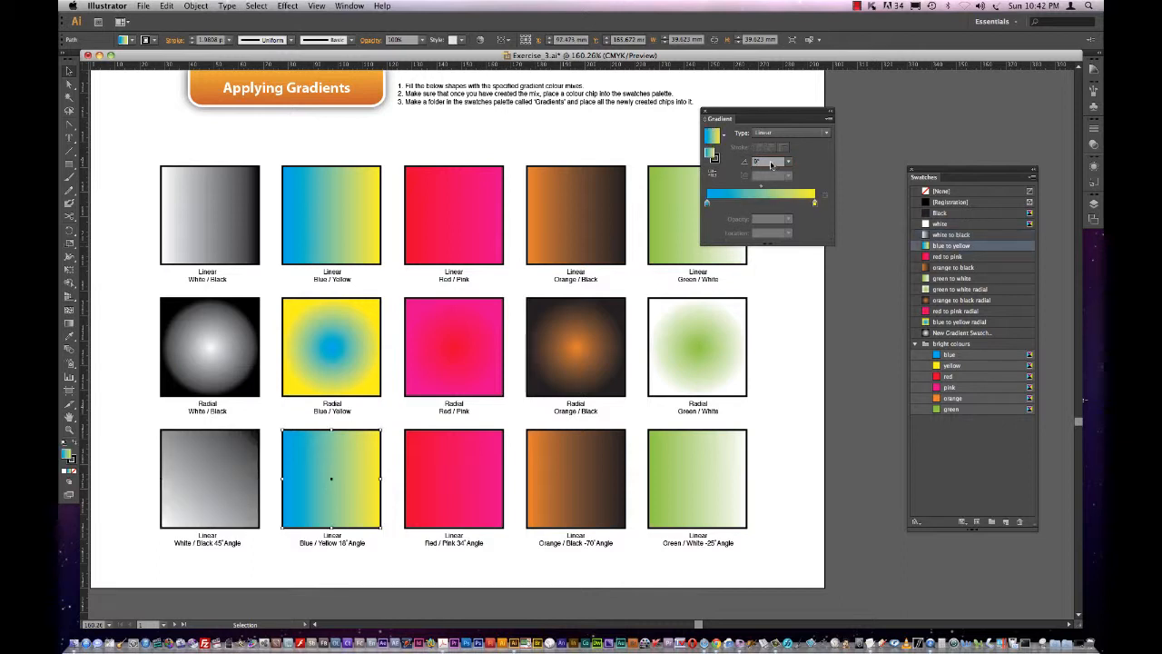
{"action": "type", "text": "18"}
{"action": "key", "text": "Return"}
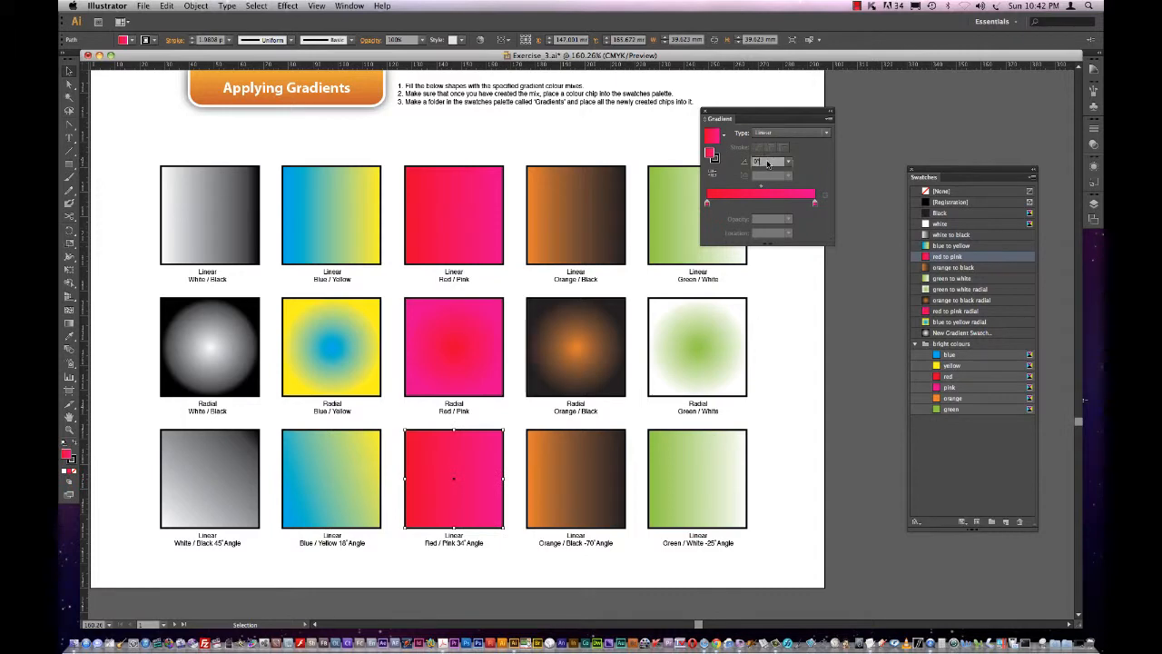
Step: Set the gradient angle of the bottom row's Red / Pink square to 34° and its Orange / Black square to -70°
{"action": "left_click_drag", "start_coordinate": [767, 164], "coordinate": [733, 144]}
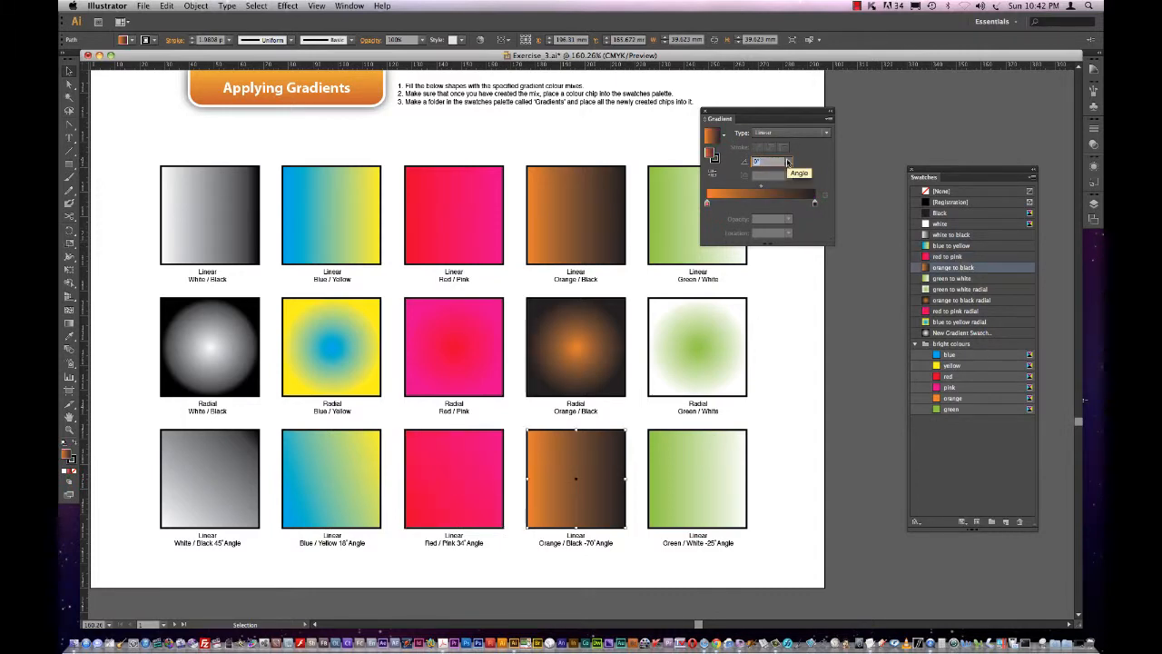
{"action": "type", "text": "0"}
{"action": "key", "text": "Return"}
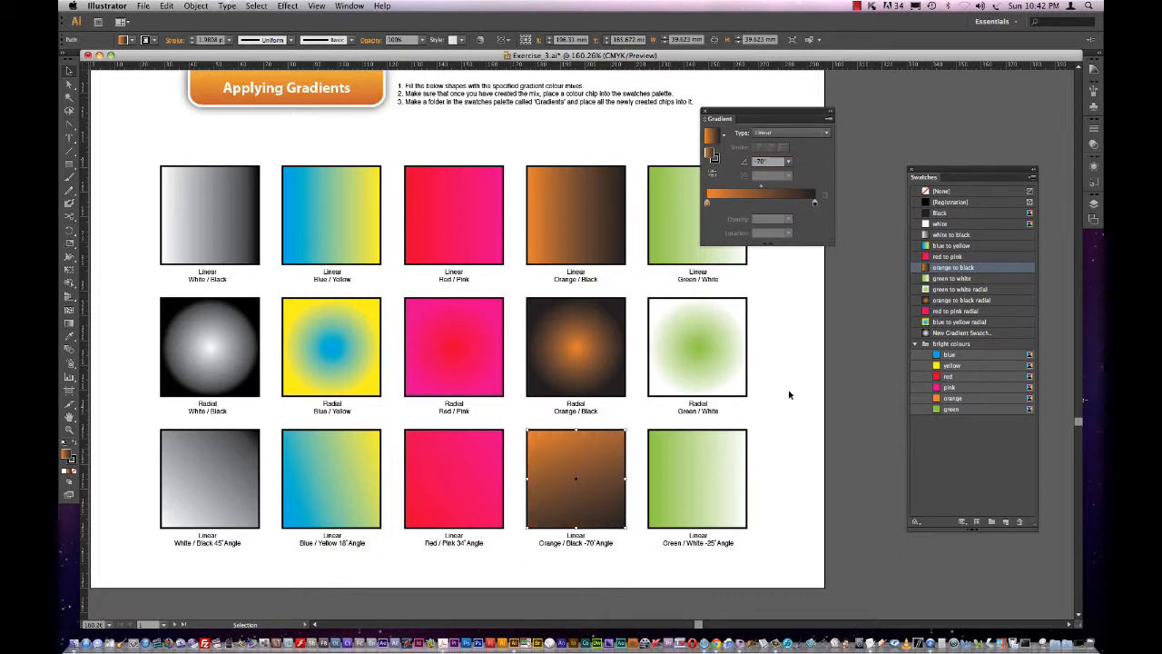
Step: Set the bottom row's Green / White square to a -25° gradient angle, deselect it and move the Gradient panel clear of the squares
{"action": "left_click", "coordinate": [788, 457]}
{"action": "left_click", "coordinate": [722, 481]}
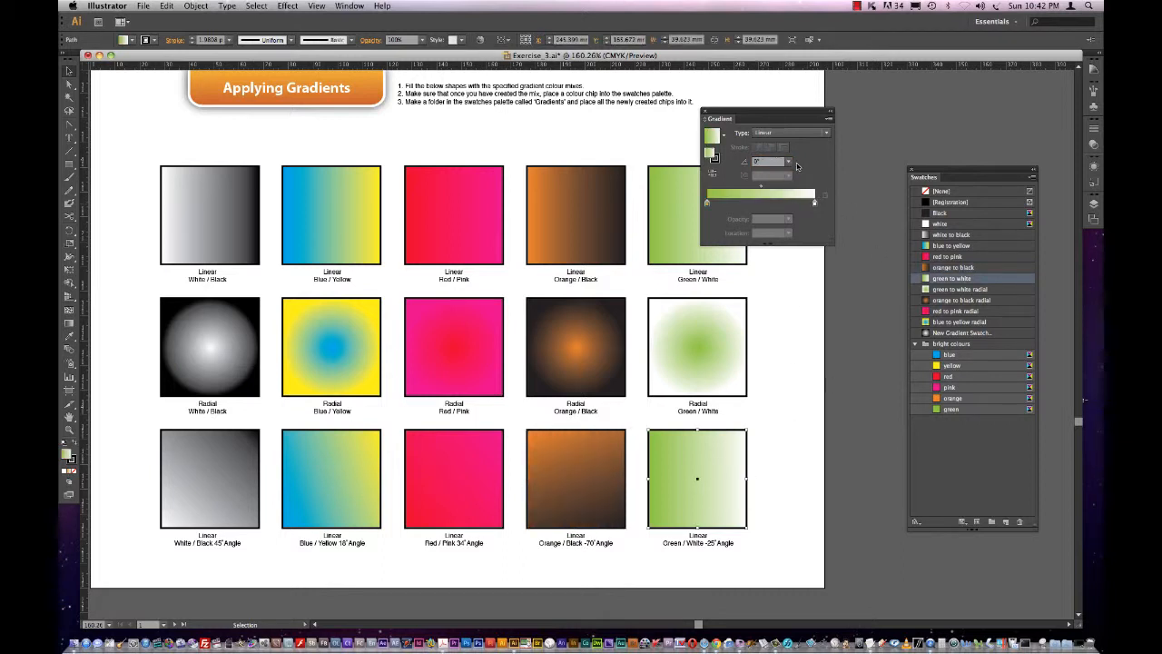
{"action": "left_click_drag", "start_coordinate": [777, 161], "coordinate": [721, 160]}
{"action": "key", "text": "Return"}
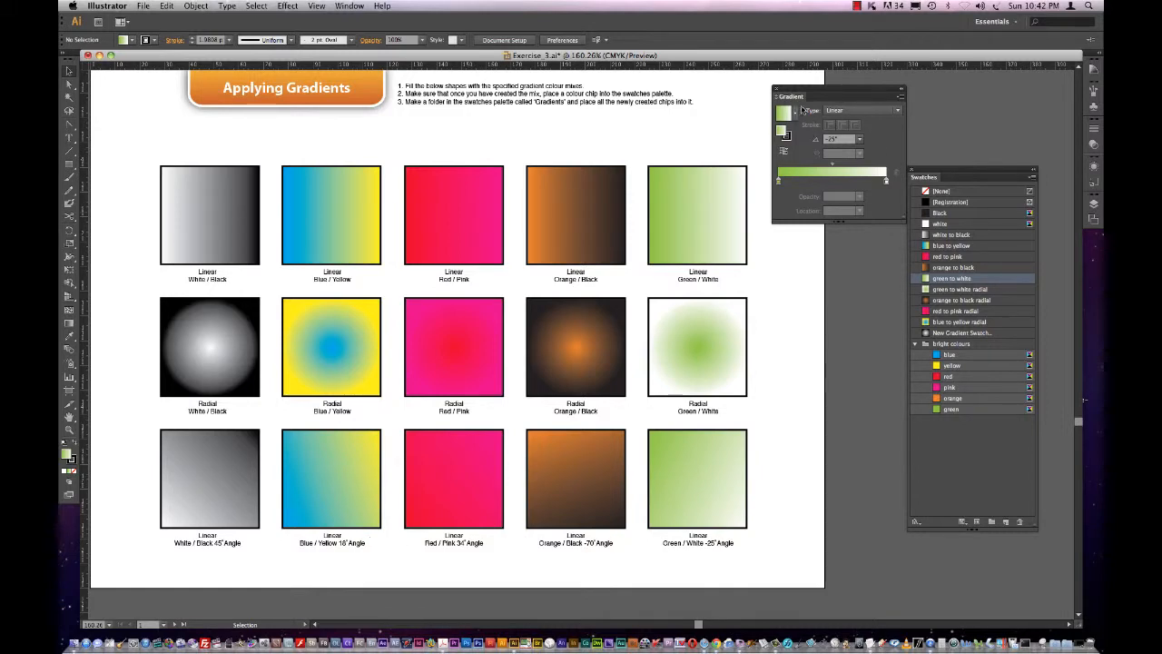
{"action": "left_click_drag", "start_coordinate": [842, 96], "coordinate": [833, 90]}
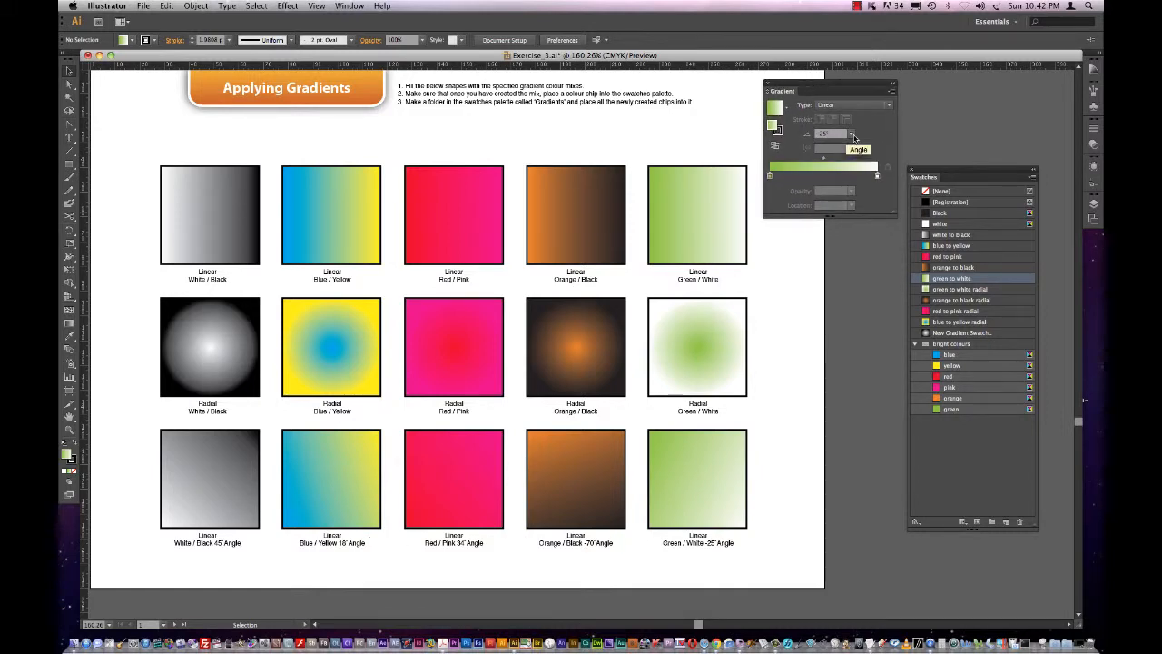
Step: Use the Gradient tool to shift the bottom-row Blue / Yellow square's gradient off-centre and rotate it to about 45°
{"action": "left_click", "coordinate": [370, 245]}
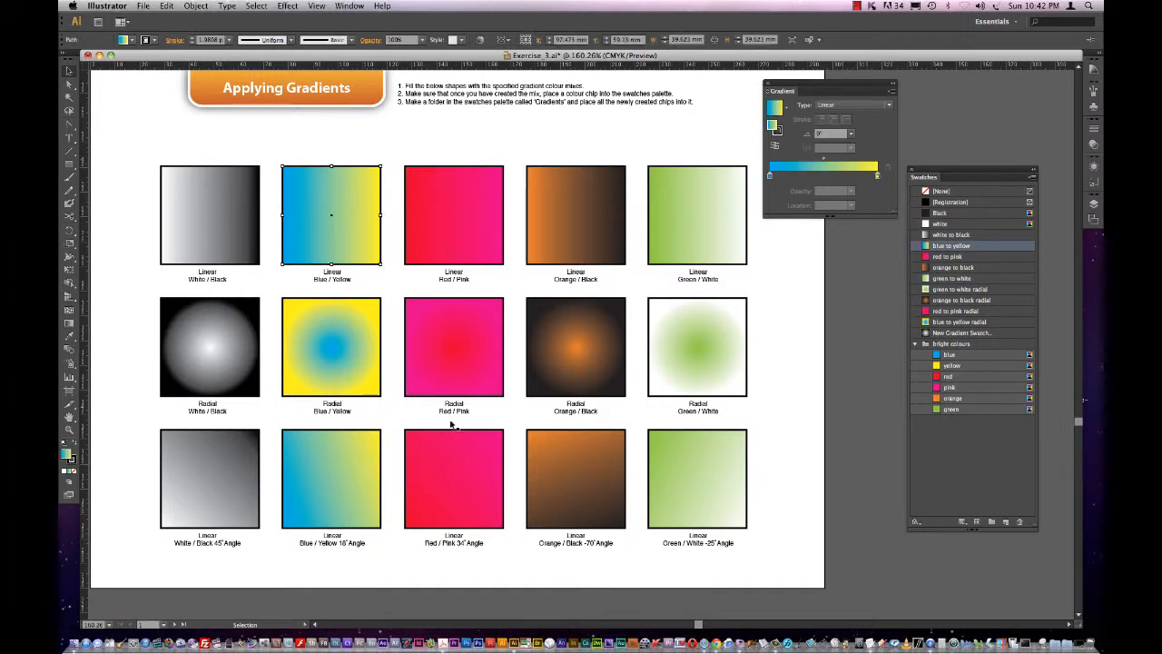
{"action": "left_click", "coordinate": [379, 474]}
{"action": "key", "text": "g"}
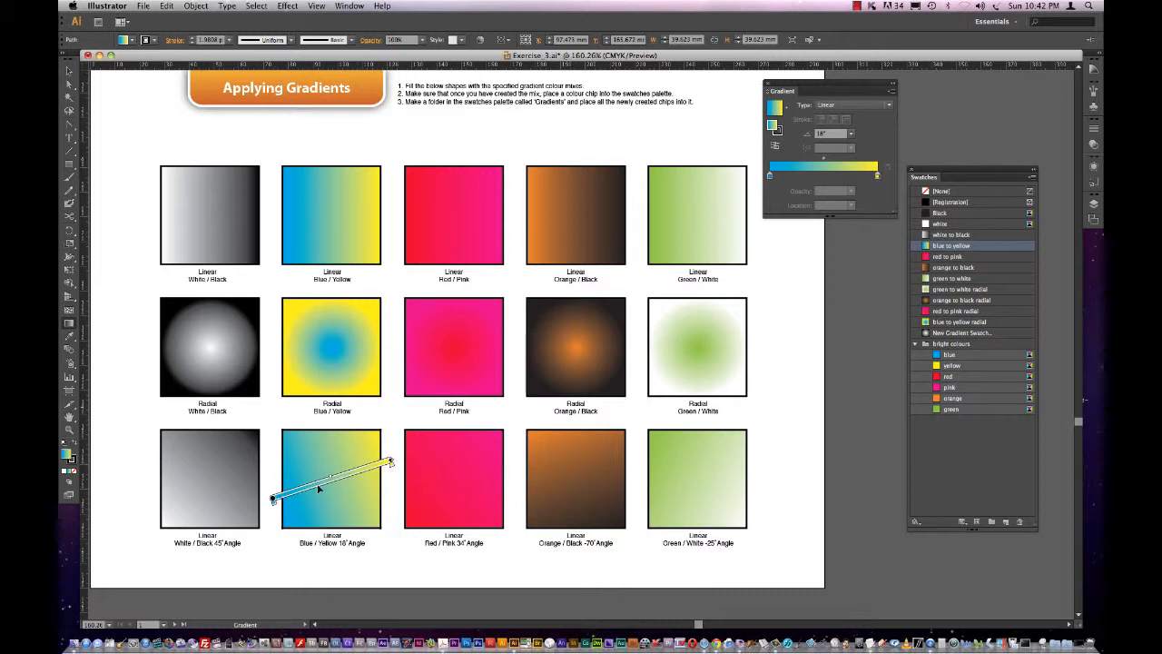
{"action": "left_click_drag", "start_coordinate": [304, 488], "coordinate": [422, 450]}
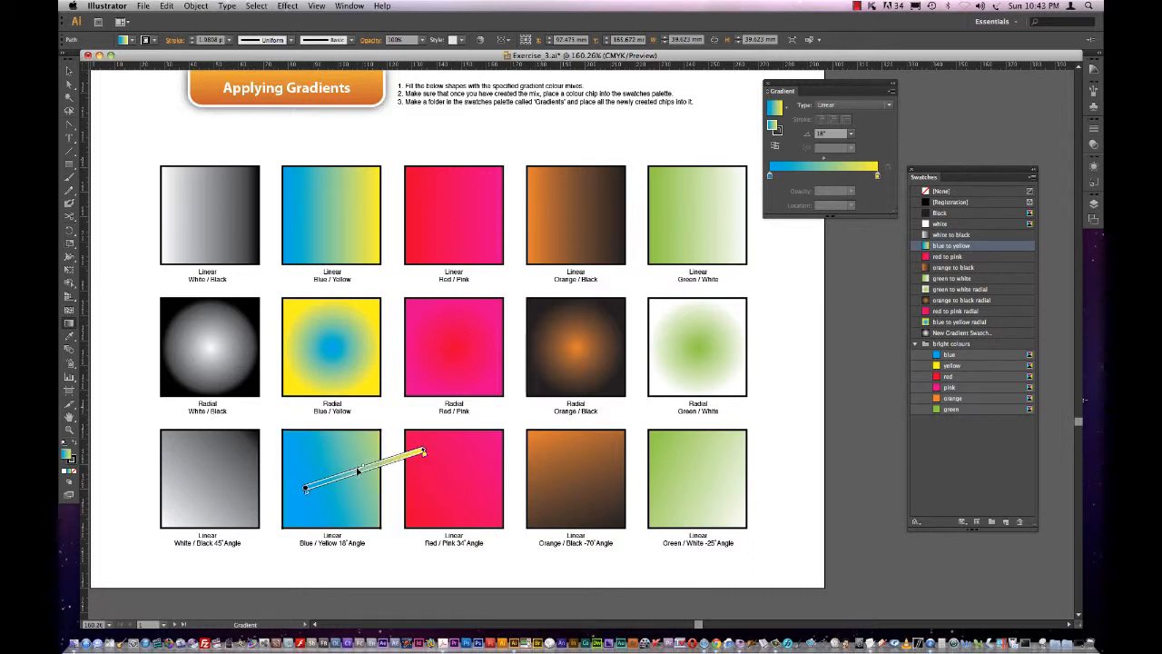
{"action": "mouse_move", "coordinate": [270, 498]}
{"action": "left_mouse_down"}
{"action": "mouse_move", "coordinate": [350, 462]}
{"action": "mouse_move", "coordinate": [389, 465]}
{"action": "mouse_move", "coordinate": [346, 479]}
{"action": "mouse_move", "coordinate": [370, 445]}
{"action": "mouse_move", "coordinate": [310, 408]}
{"action": "mouse_move", "coordinate": [341, 419]}
{"action": "left_mouse_up"}
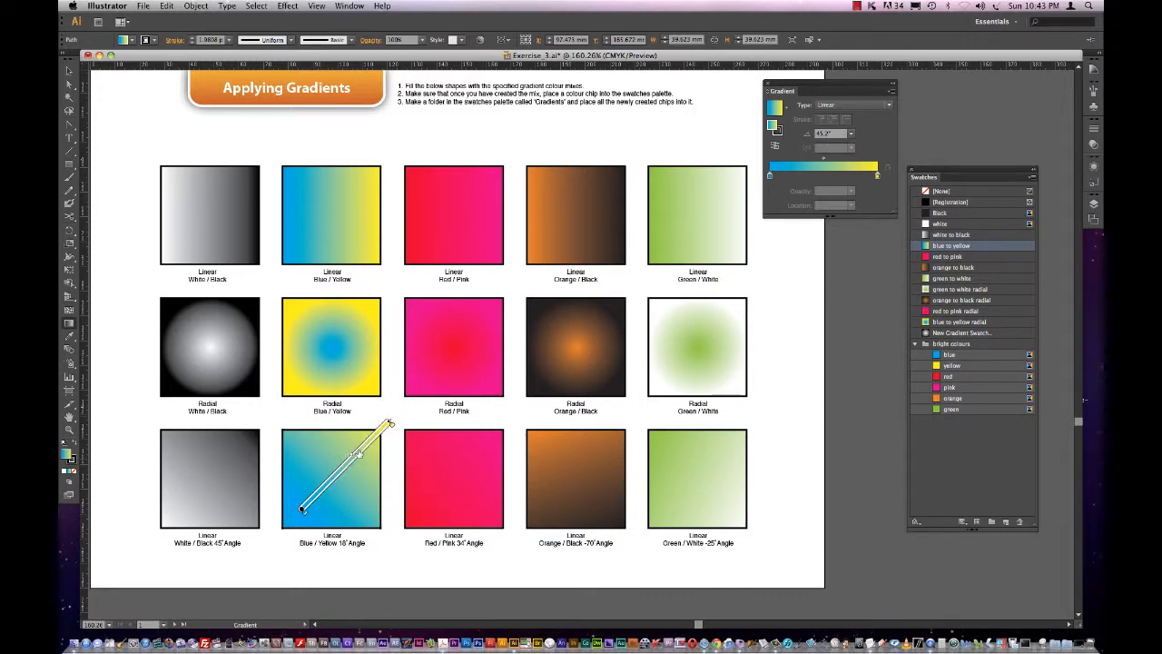
Step: Slide the gradient's midpoint toward the blue end and reposition the gradient along the Blue / Yellow square's diagonal
{"action": "left_click", "coordinate": [364, 447]}
{"action": "mouse_move", "coordinate": [364, 447]}
{"action": "left_mouse_down"}
{"action": "mouse_move", "coordinate": [315, 492]}
{"action": "mouse_move", "coordinate": [362, 454]}
{"action": "mouse_move", "coordinate": [327, 484]}
{"action": "mouse_move", "coordinate": [345, 467]}
{"action": "left_mouse_up"}
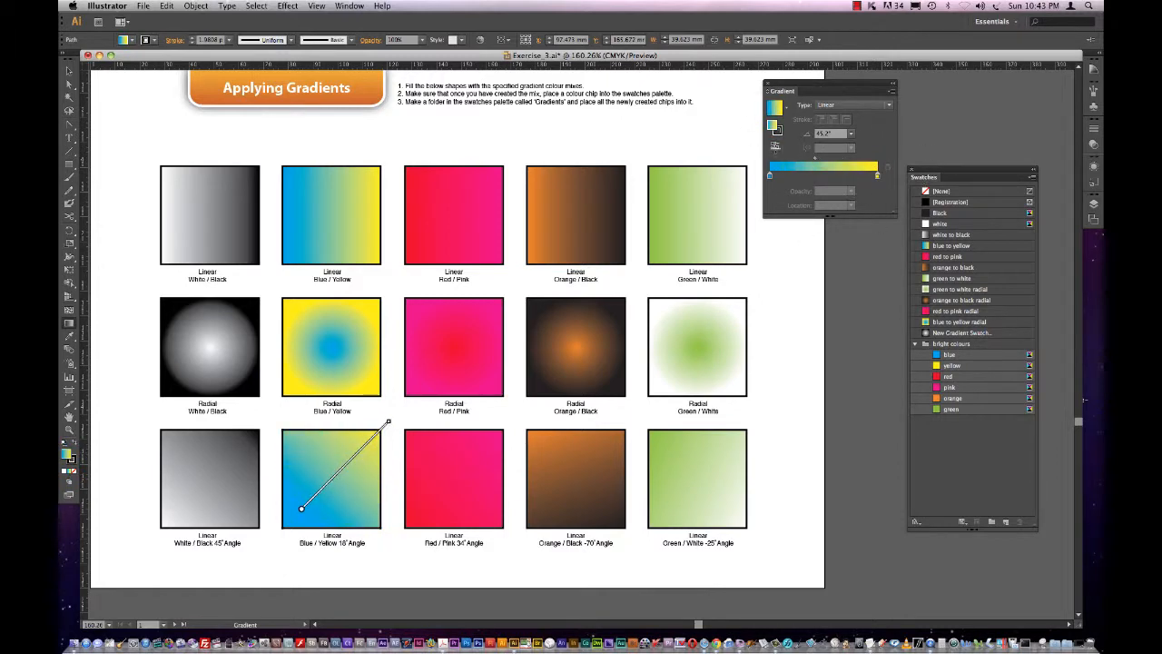
{"action": "left_click_drag", "start_coordinate": [364, 448], "coordinate": [351, 461]}
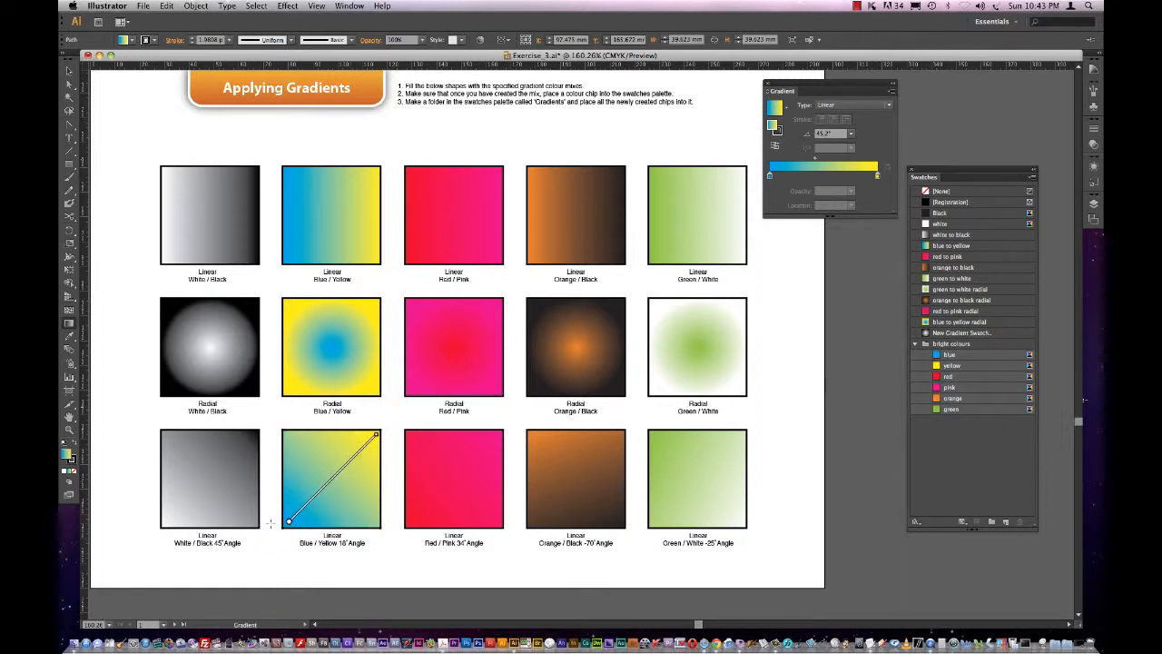
Step: Redraw the bottom-row Blue / Yellow gradient in several directions and lengths, ending with an upward diagonal at about 42°
{"action": "left_click_drag", "start_coordinate": [261, 543], "coordinate": [447, 370]}
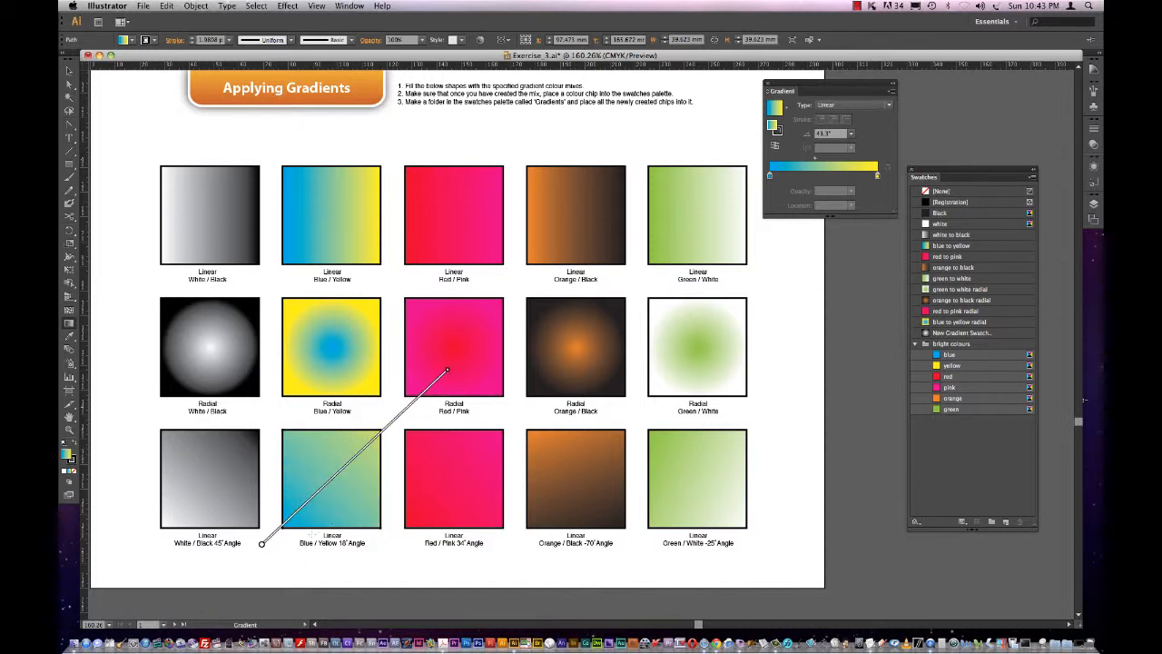
{"action": "left_click_drag", "start_coordinate": [357, 510], "coordinate": [313, 457]}
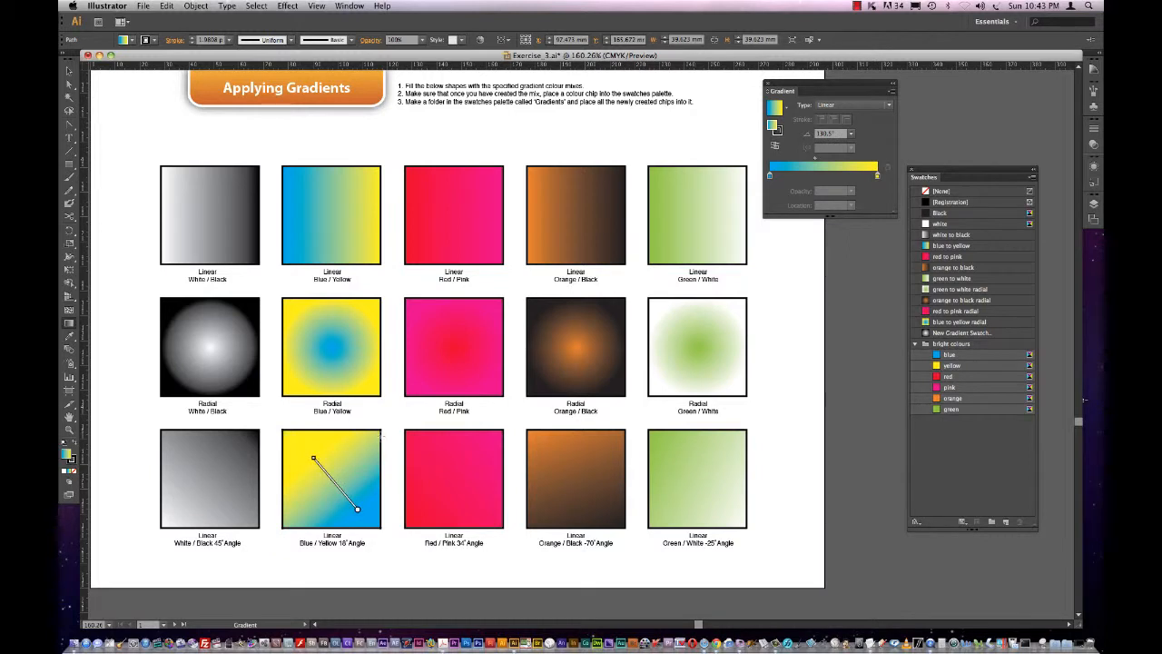
{"action": "left_click_drag", "start_coordinate": [382, 444], "coordinate": [319, 487]}
{"action": "left_click_drag", "start_coordinate": [293, 424], "coordinate": [251, 482]}
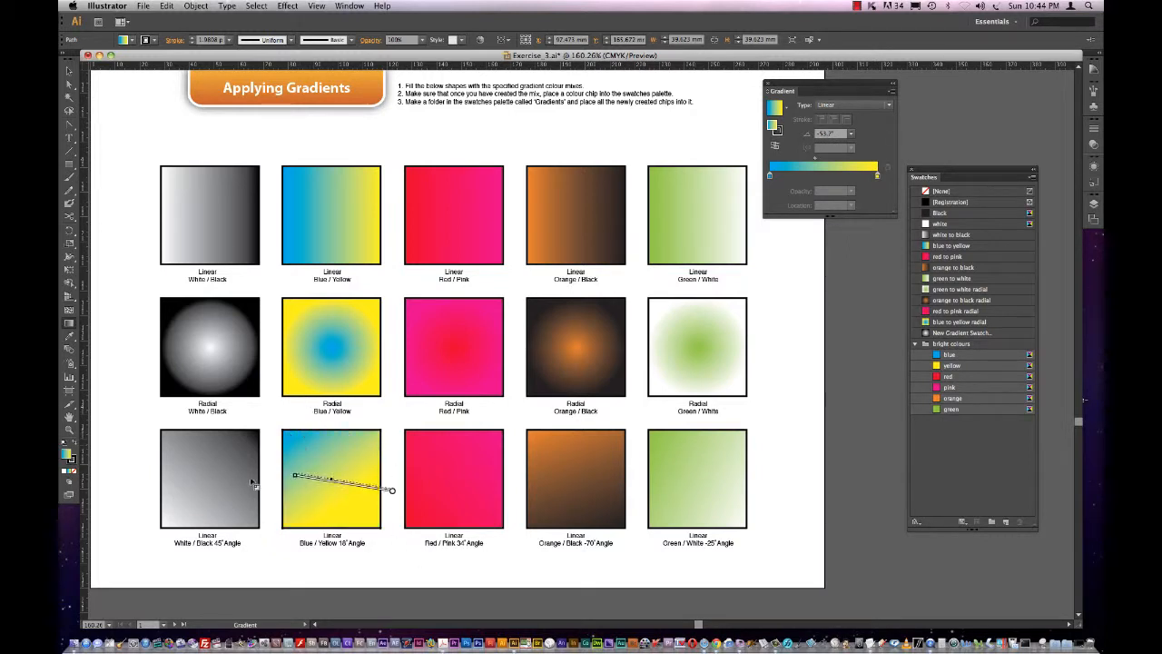
{"action": "left_click_drag", "start_coordinate": [272, 546], "coordinate": [348, 461]}
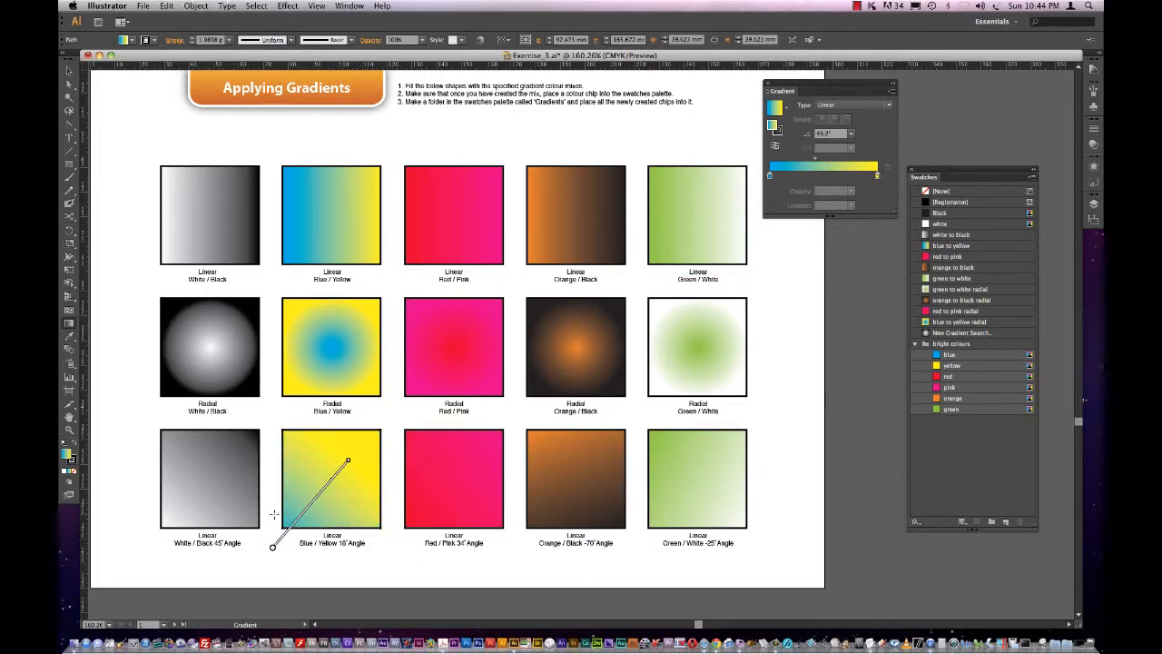
{"action": "left_click_drag", "start_coordinate": [277, 517], "coordinate": [335, 476]}
{"action": "left_click_drag", "start_coordinate": [275, 539], "coordinate": [427, 373]}
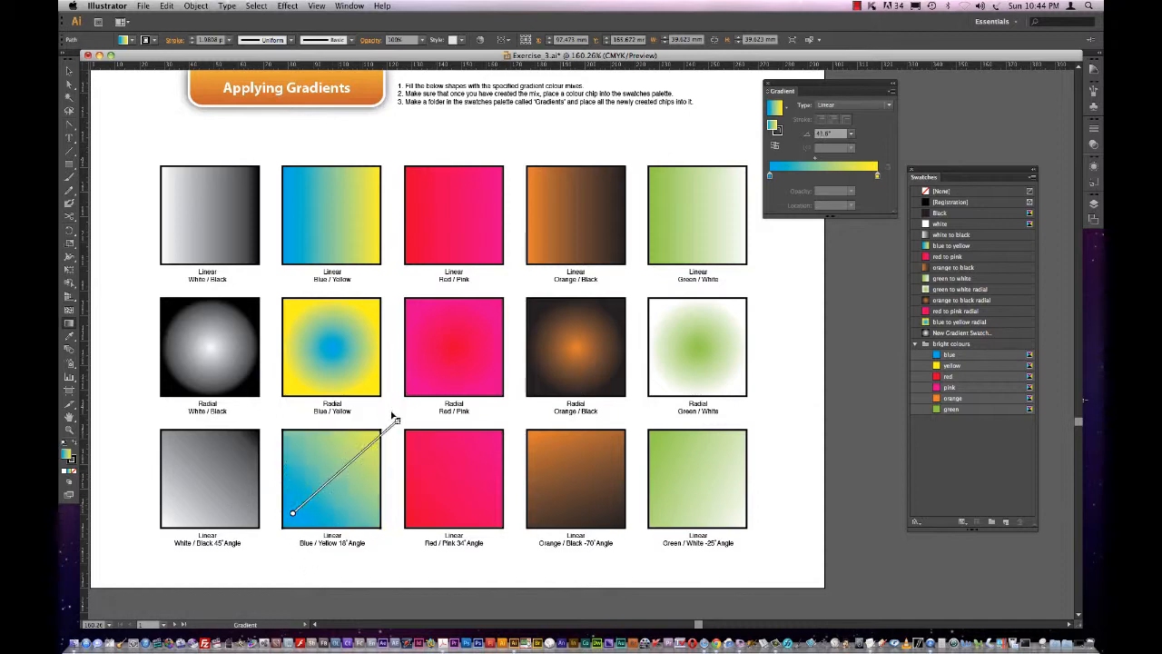